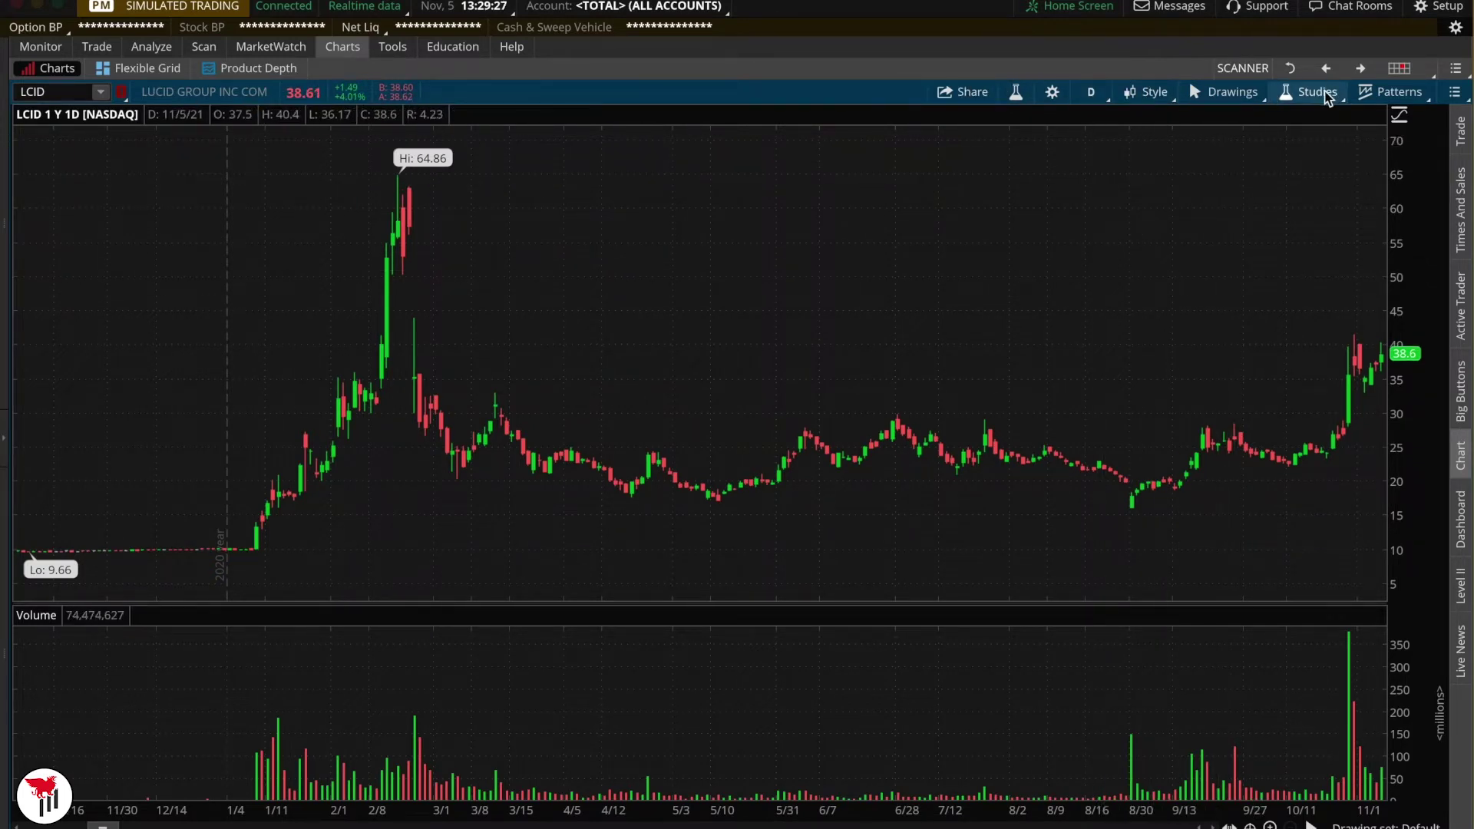
Find SimpleMovingAvg by searching 'simple' and add it to the LCID price pane.
{"action": "left_click", "coordinate": [1319, 92]}
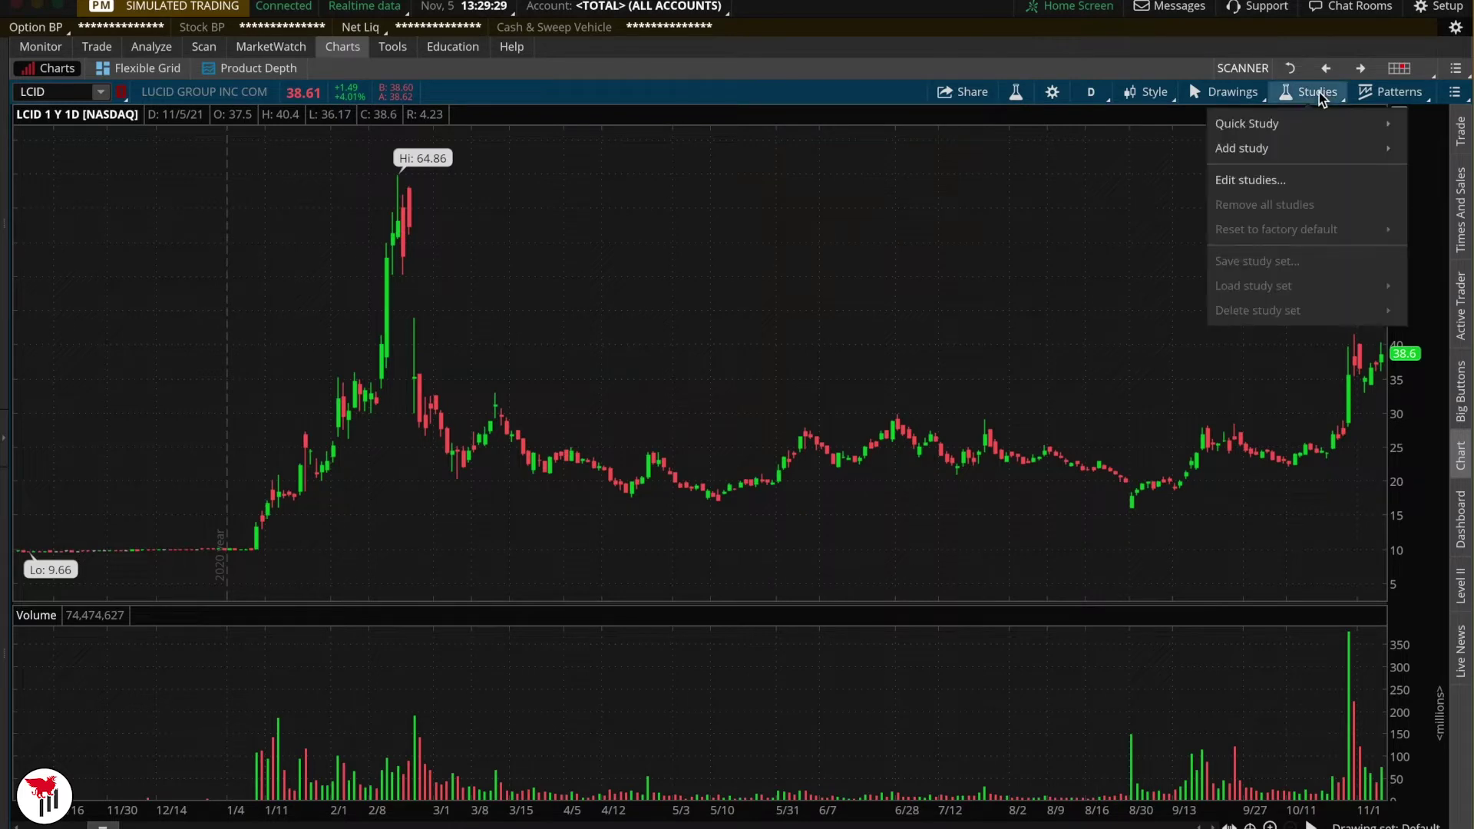
{"action": "left_click", "coordinate": [1274, 177]}
{"action": "left_click", "coordinate": [499, 244]}
{"action": "type", "text": "simple"}
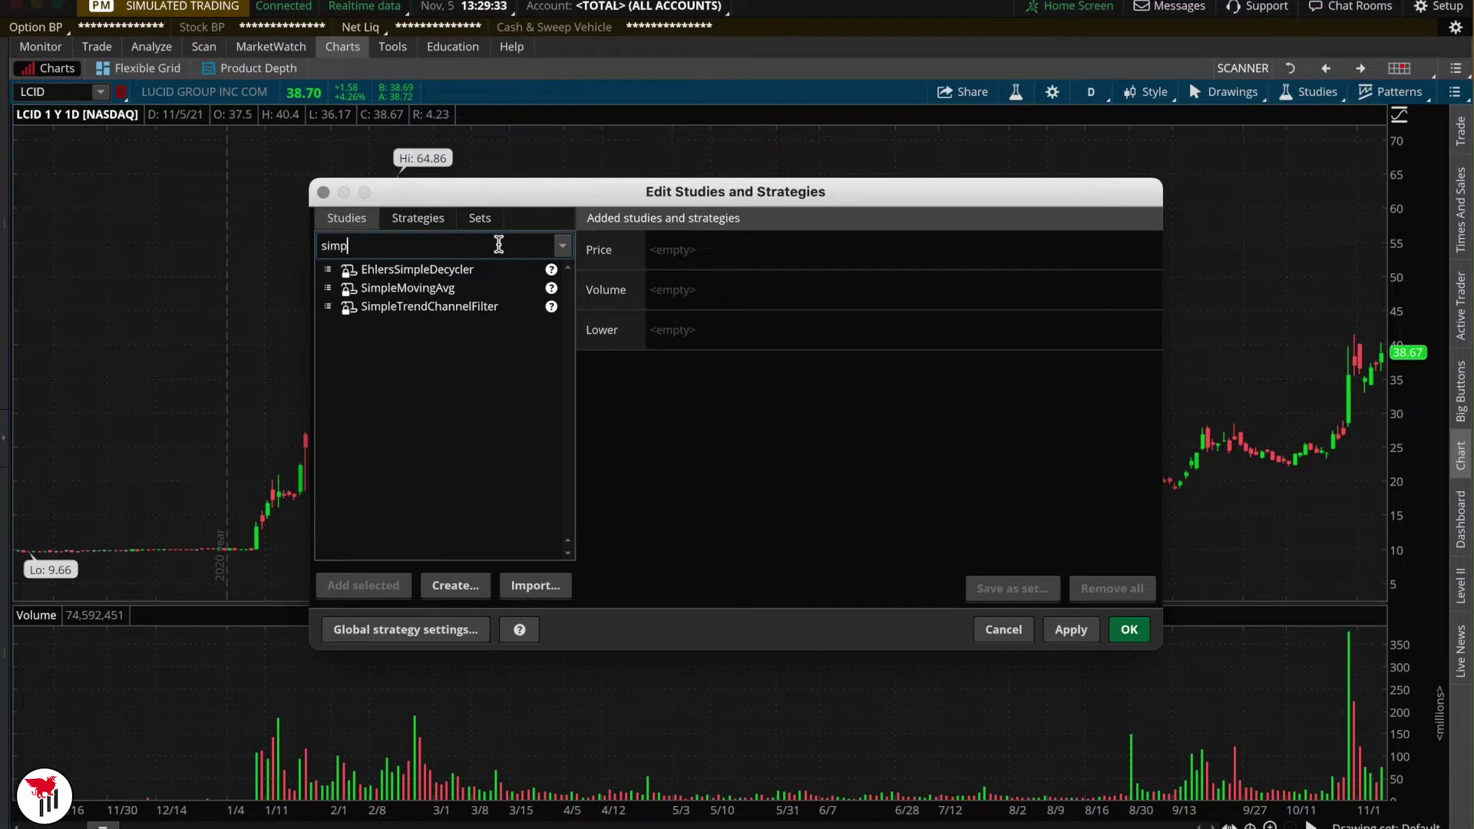
{"action": "left_click", "coordinate": [471, 289]}
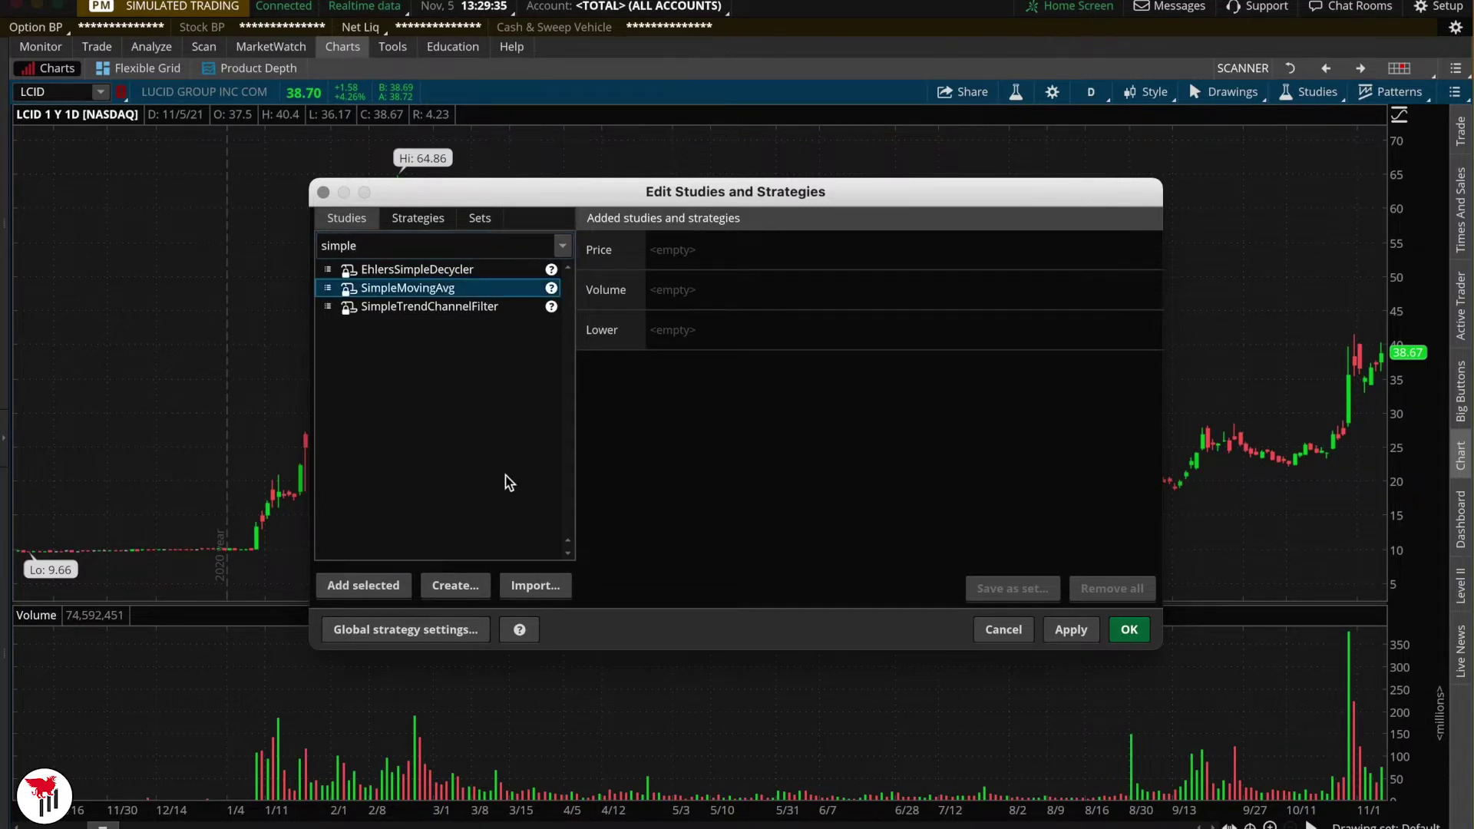
{"action": "left_click", "coordinate": [385, 588]}
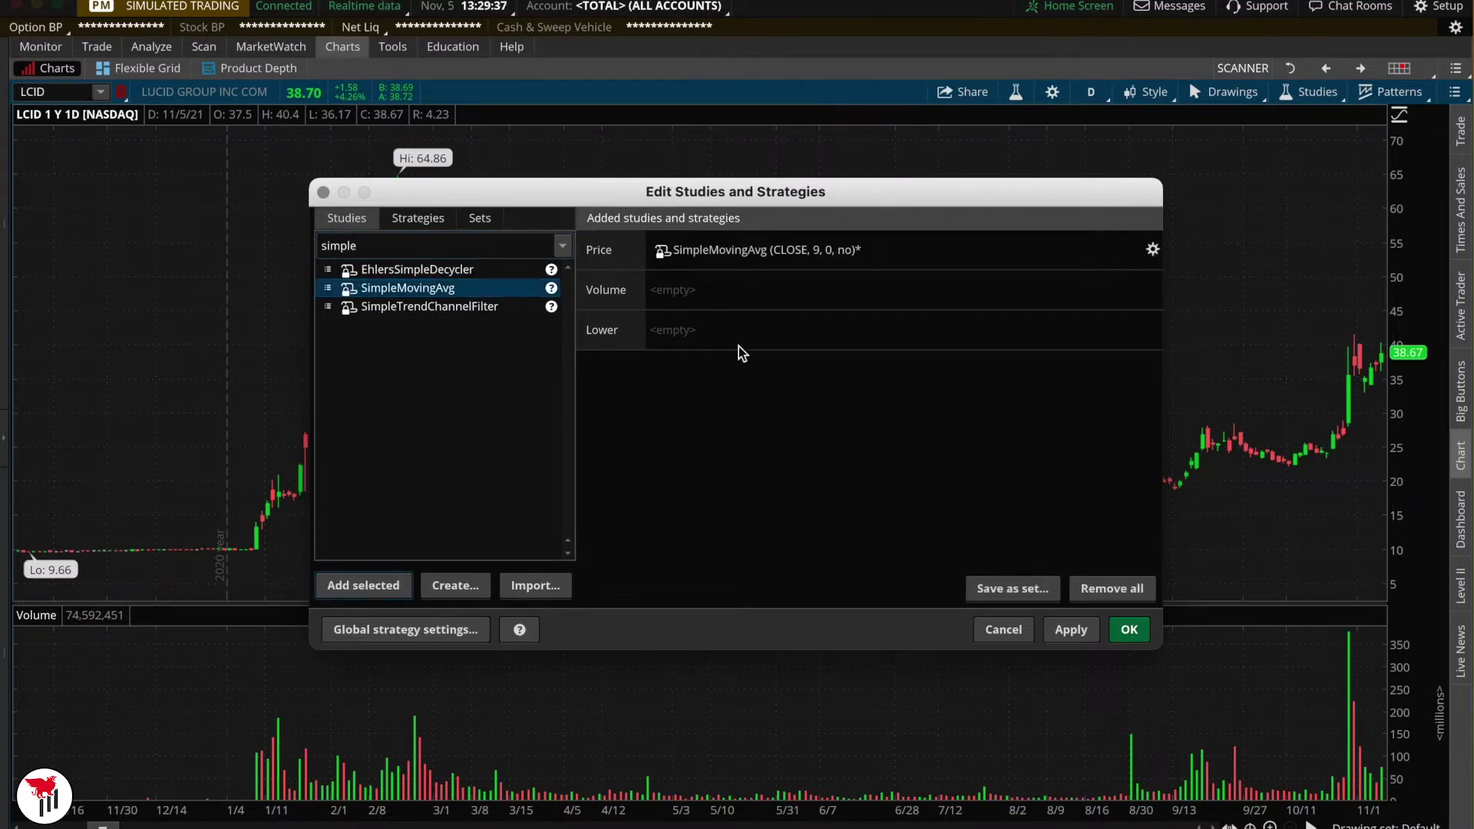
Set the moving average length to 200 and apply it to the chart.
{"action": "mouse_move", "coordinate": [816, 254]}
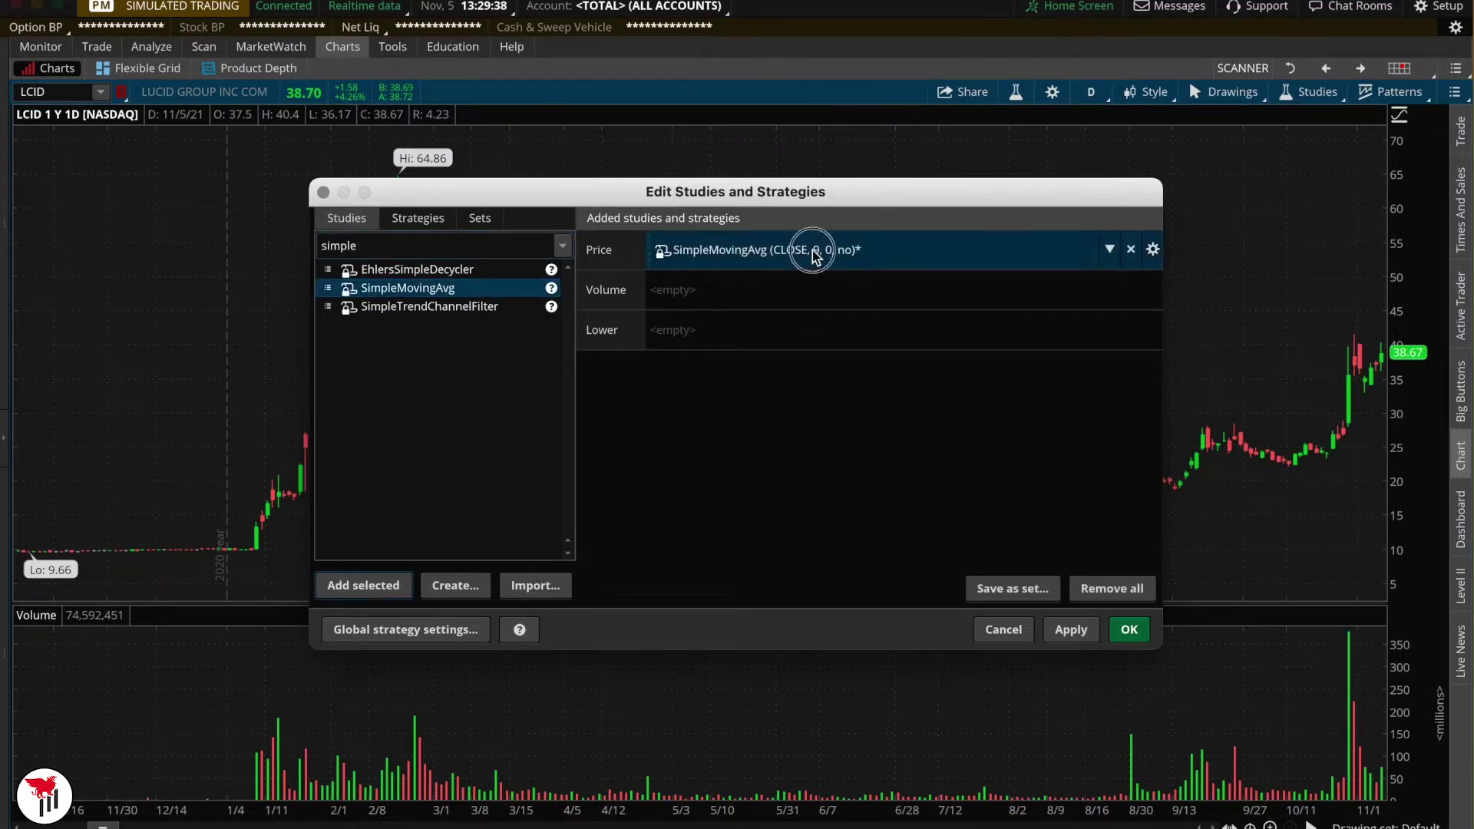
{"action": "left_click", "coordinate": [1152, 250]}
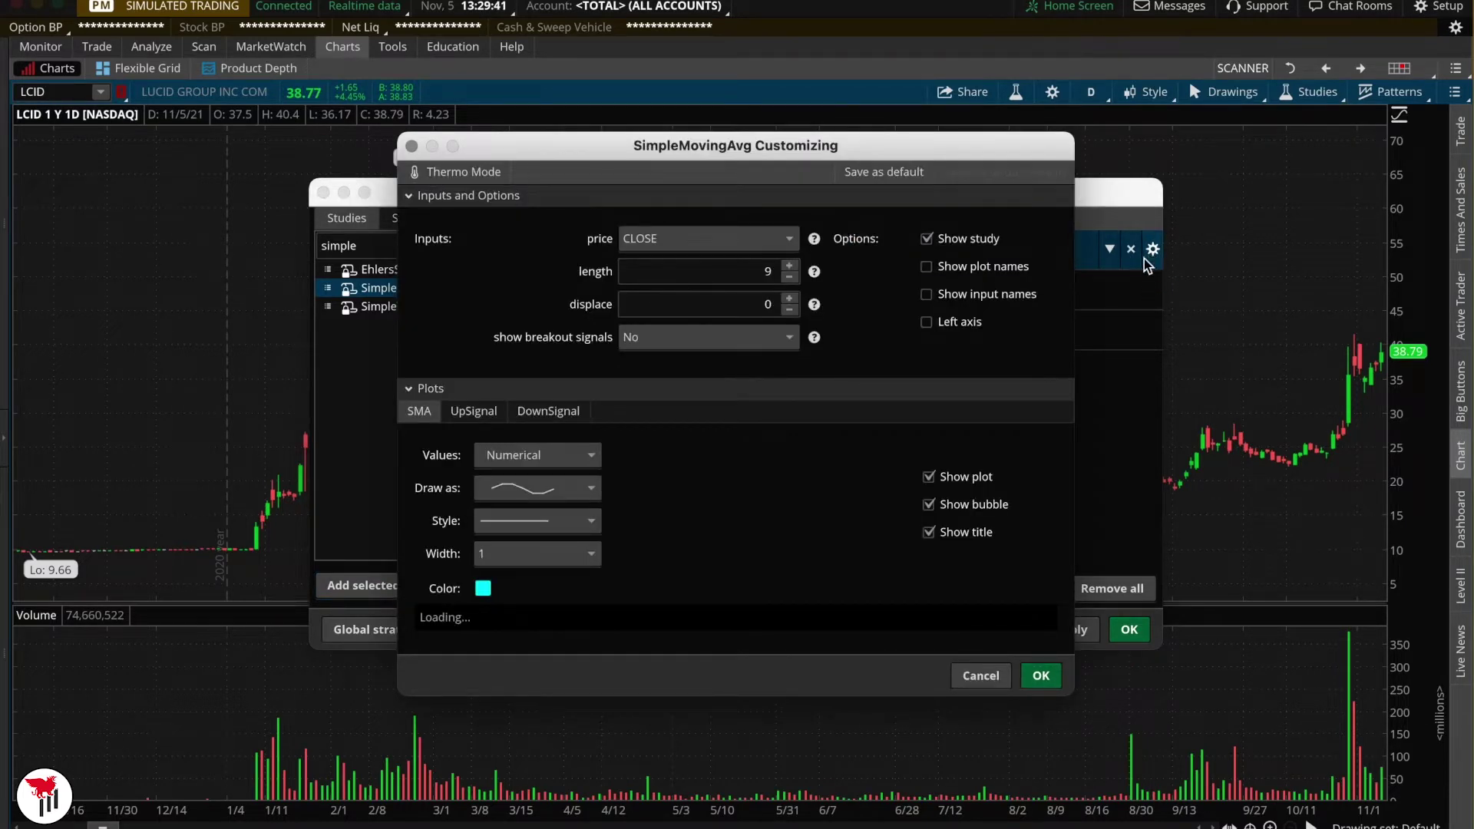
{"action": "double_click", "coordinate": [766, 272]}
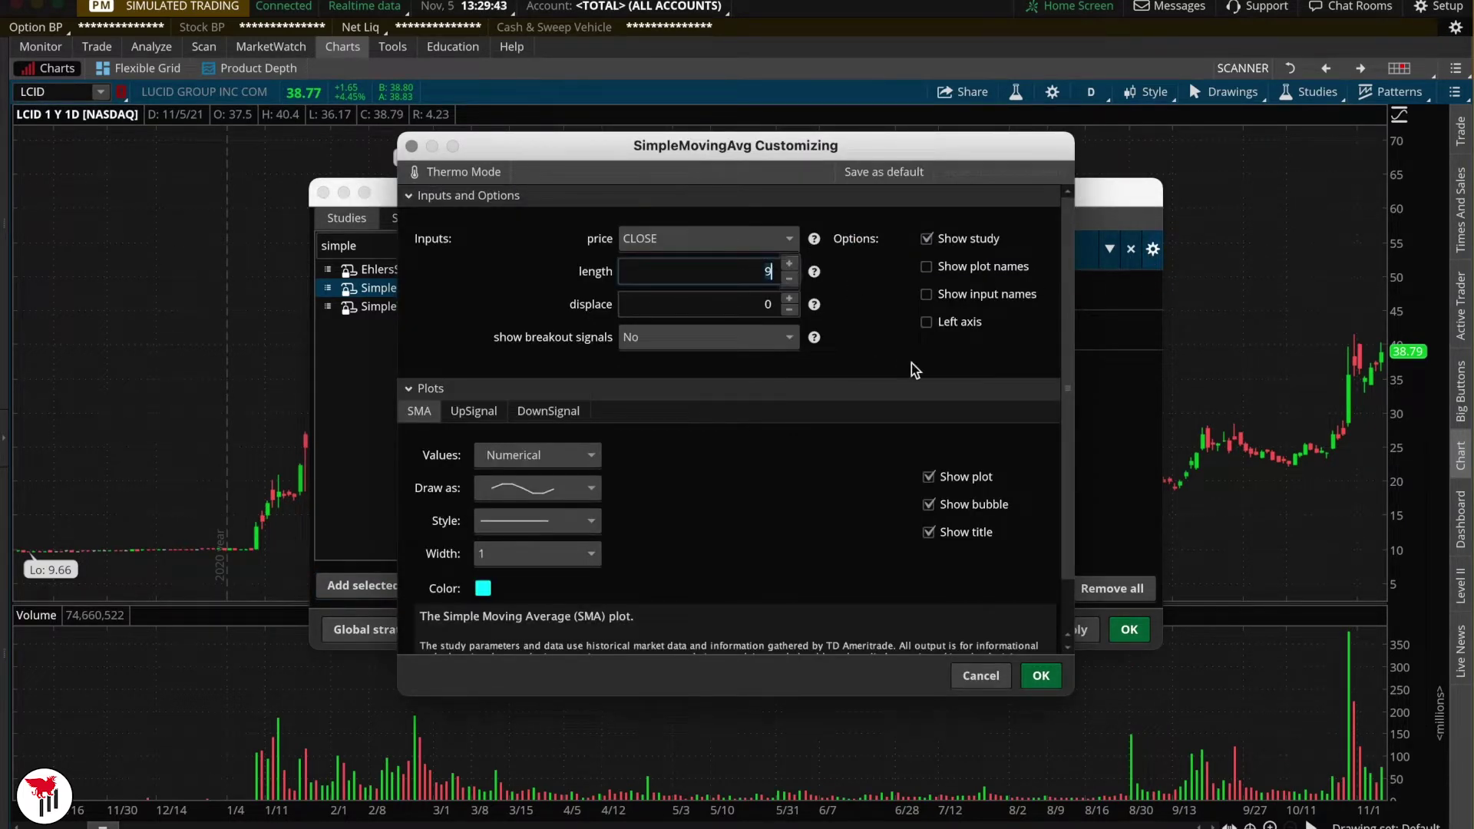
{"action": "type", "text": "200"}
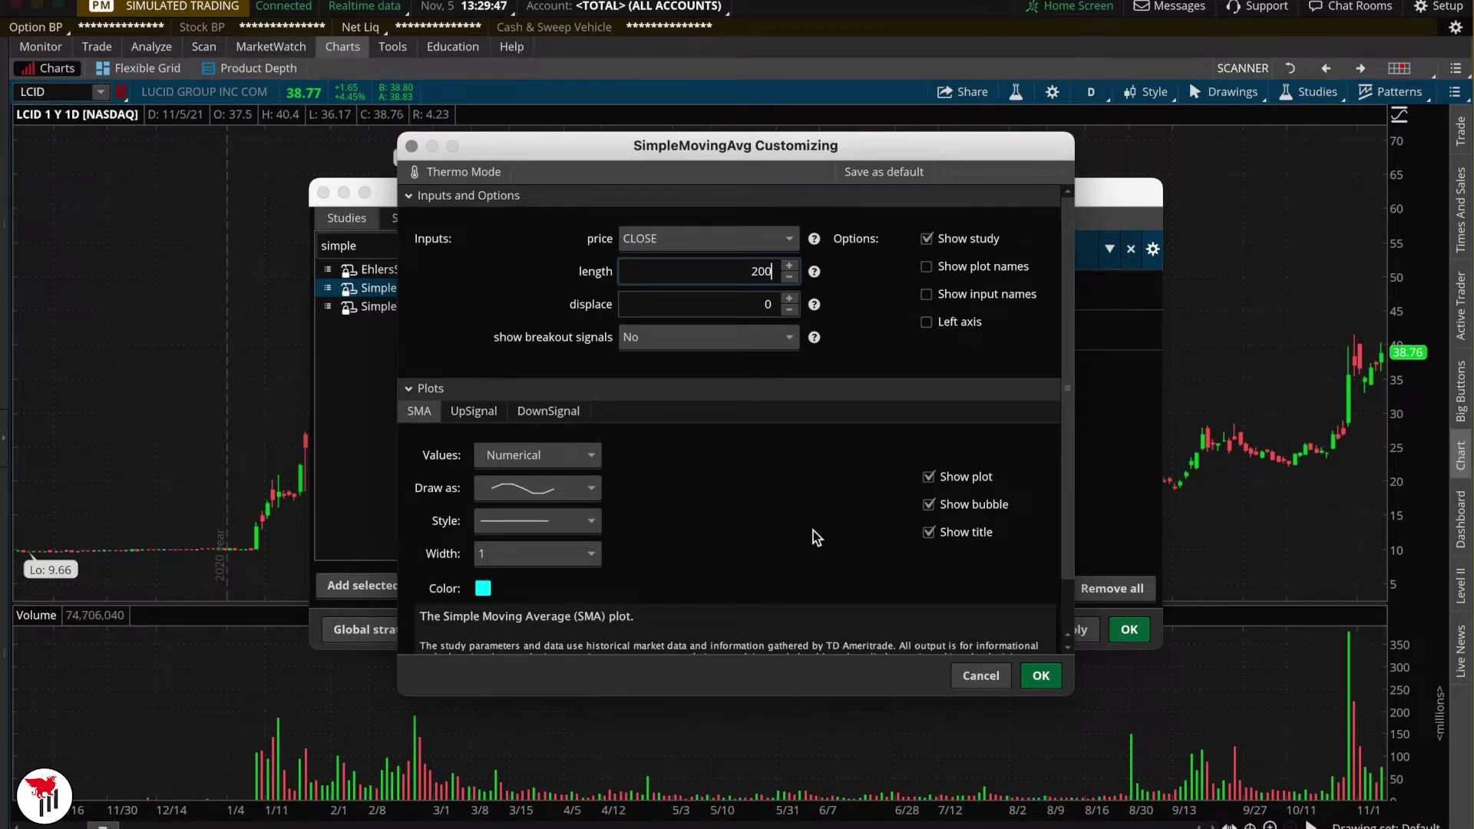
{"action": "scroll", "coordinate": [813, 531], "scroll_direction": "down", "scroll_amount": 2}
{"action": "left_click", "coordinate": [1048, 678]}
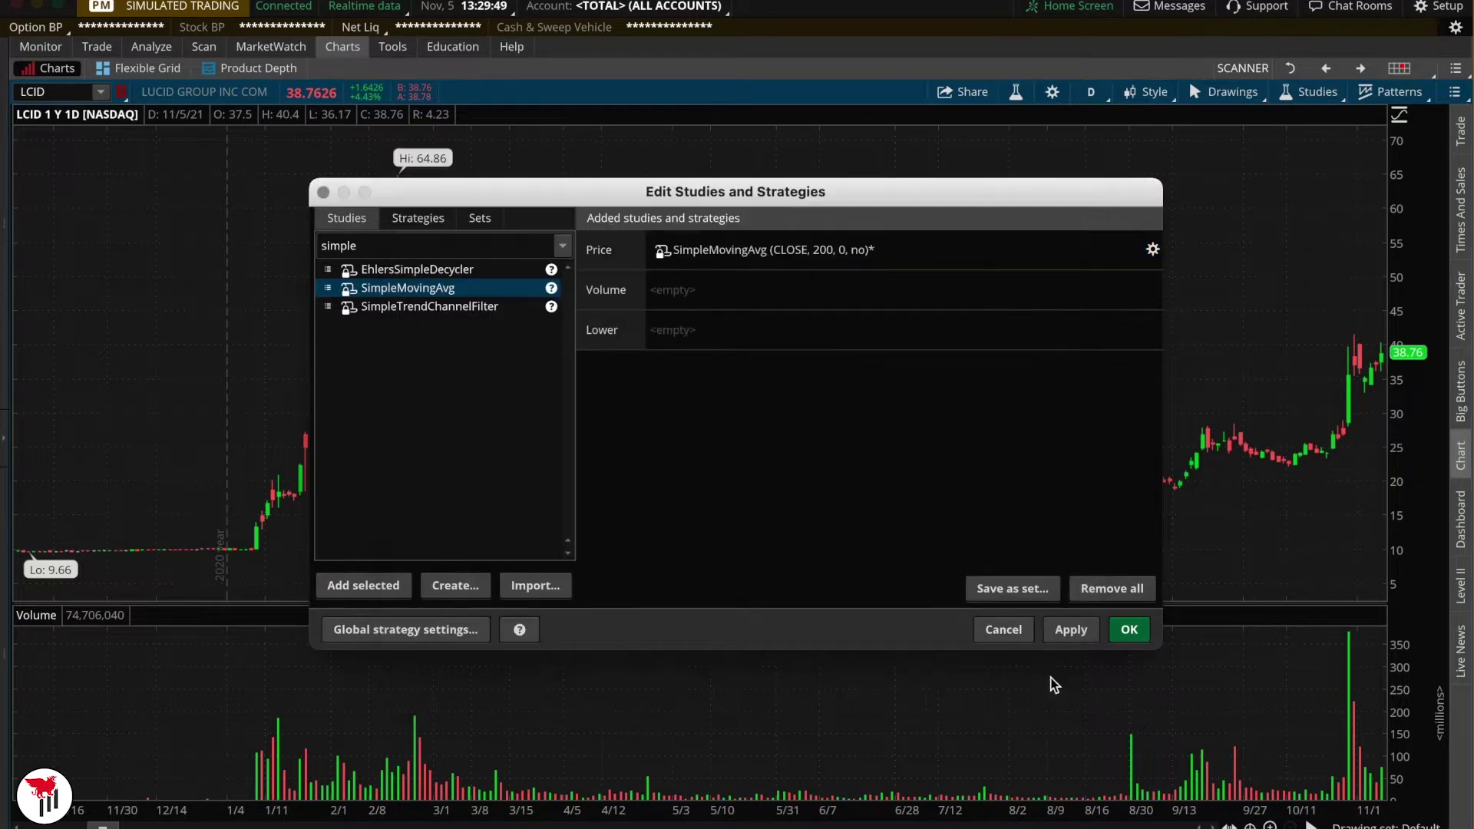
{"action": "left_click", "coordinate": [1078, 633]}
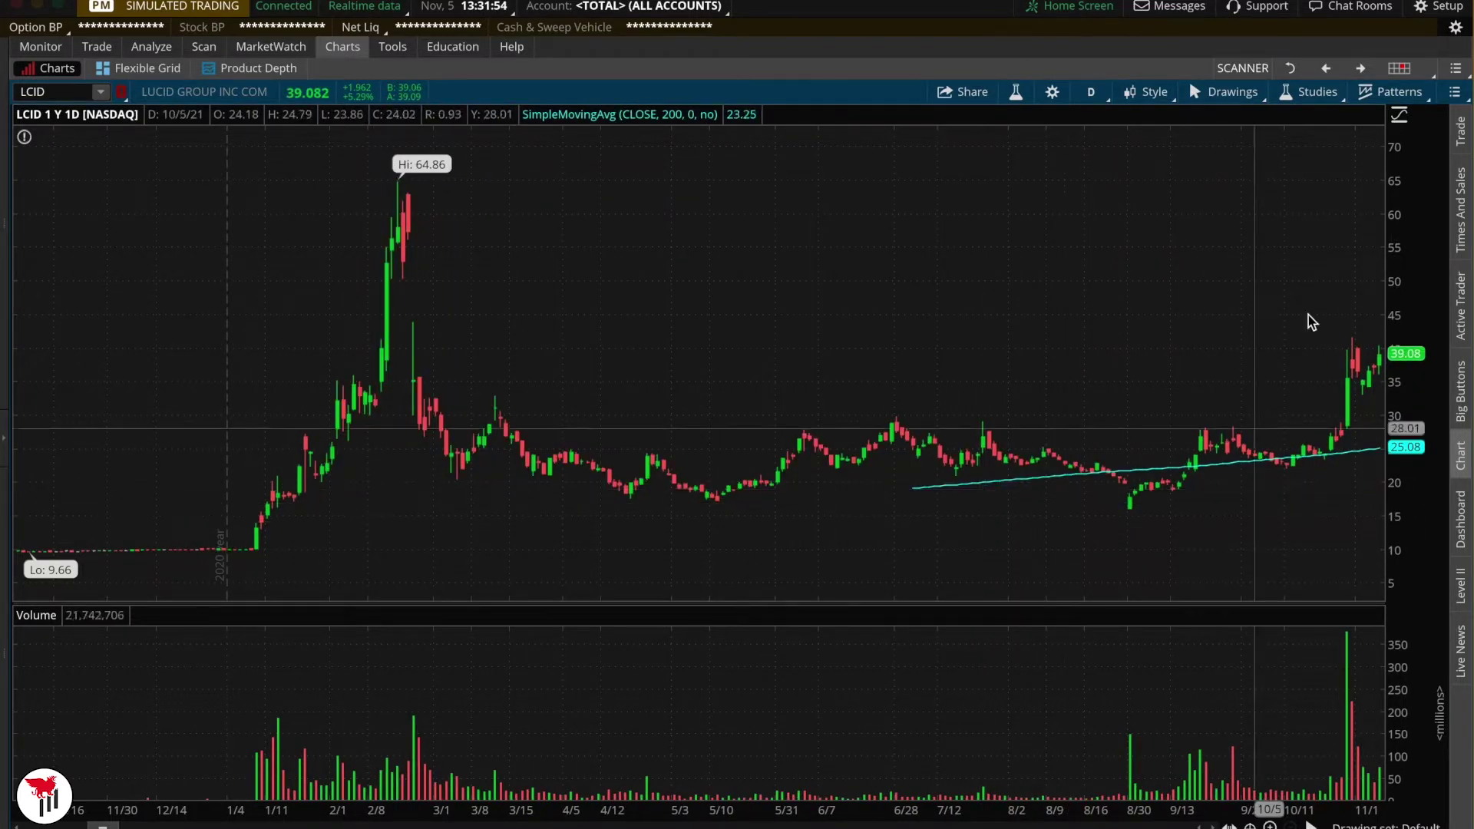
Add three more SimpleMovingAvg studies to the LCID chart's study list.
{"action": "left_click", "coordinate": [1315, 100]}
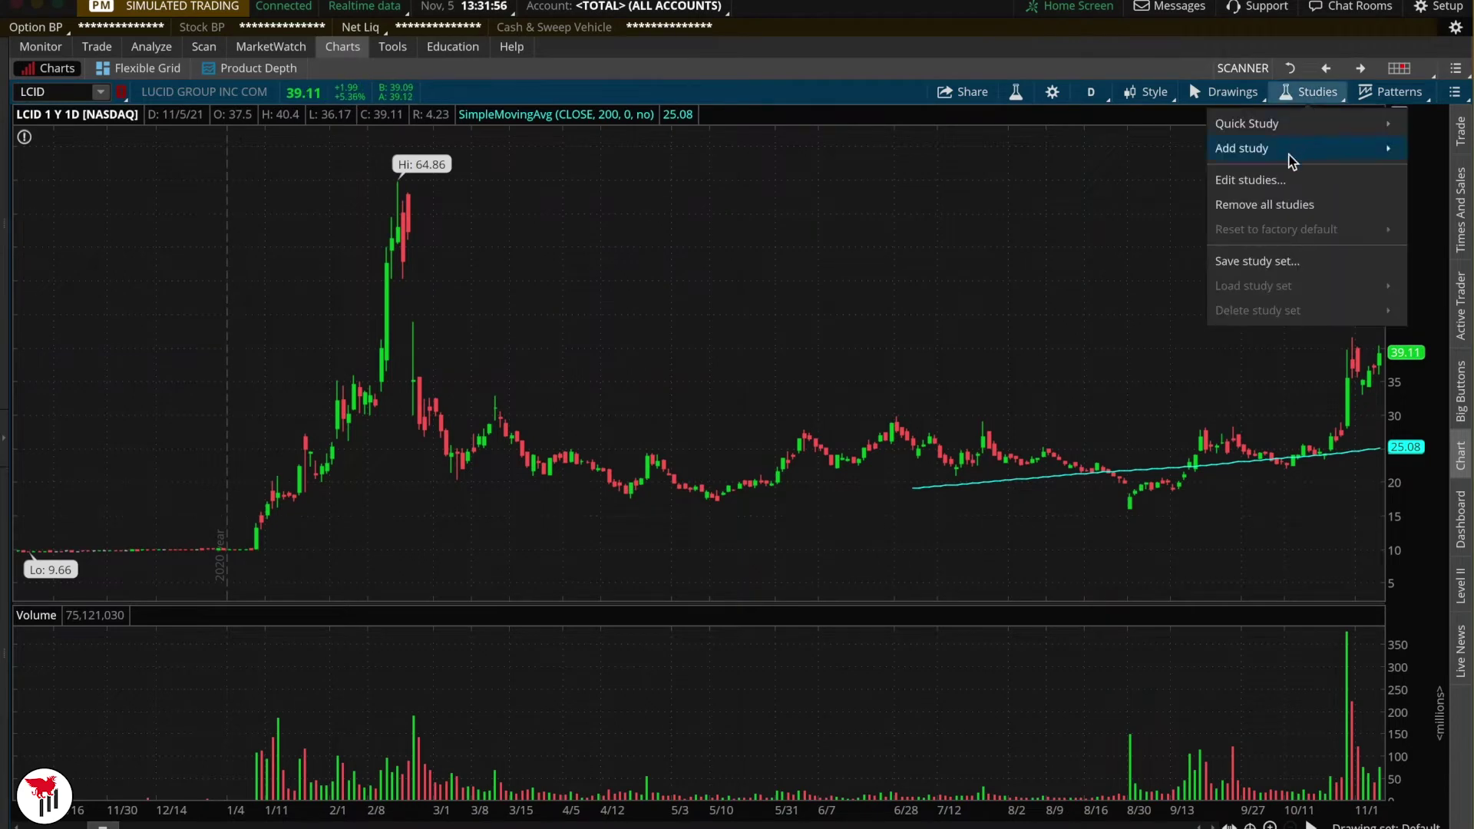
{"action": "left_click", "coordinate": [1274, 181]}
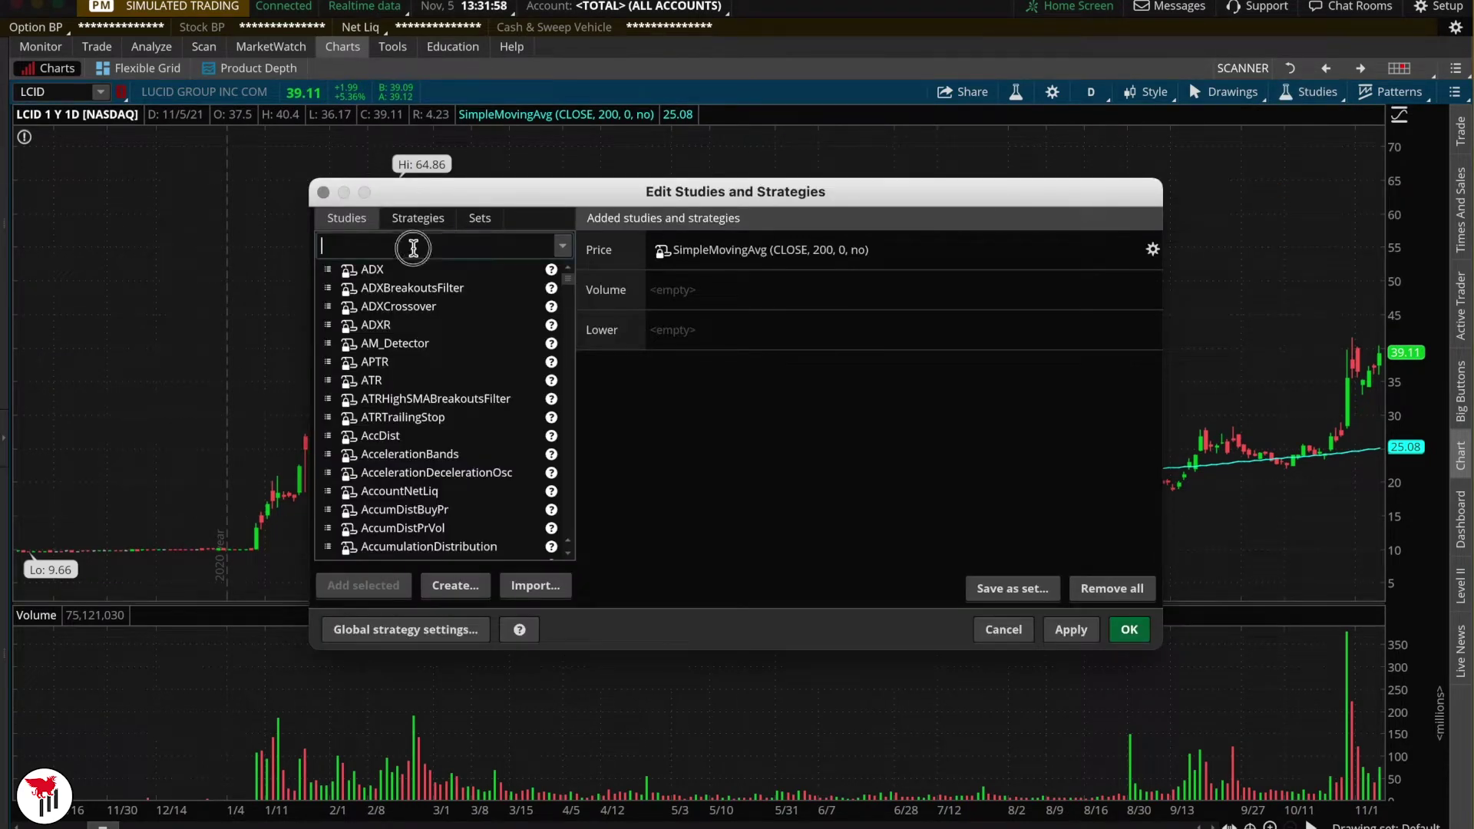
{"action": "type", "text": "simpl"}
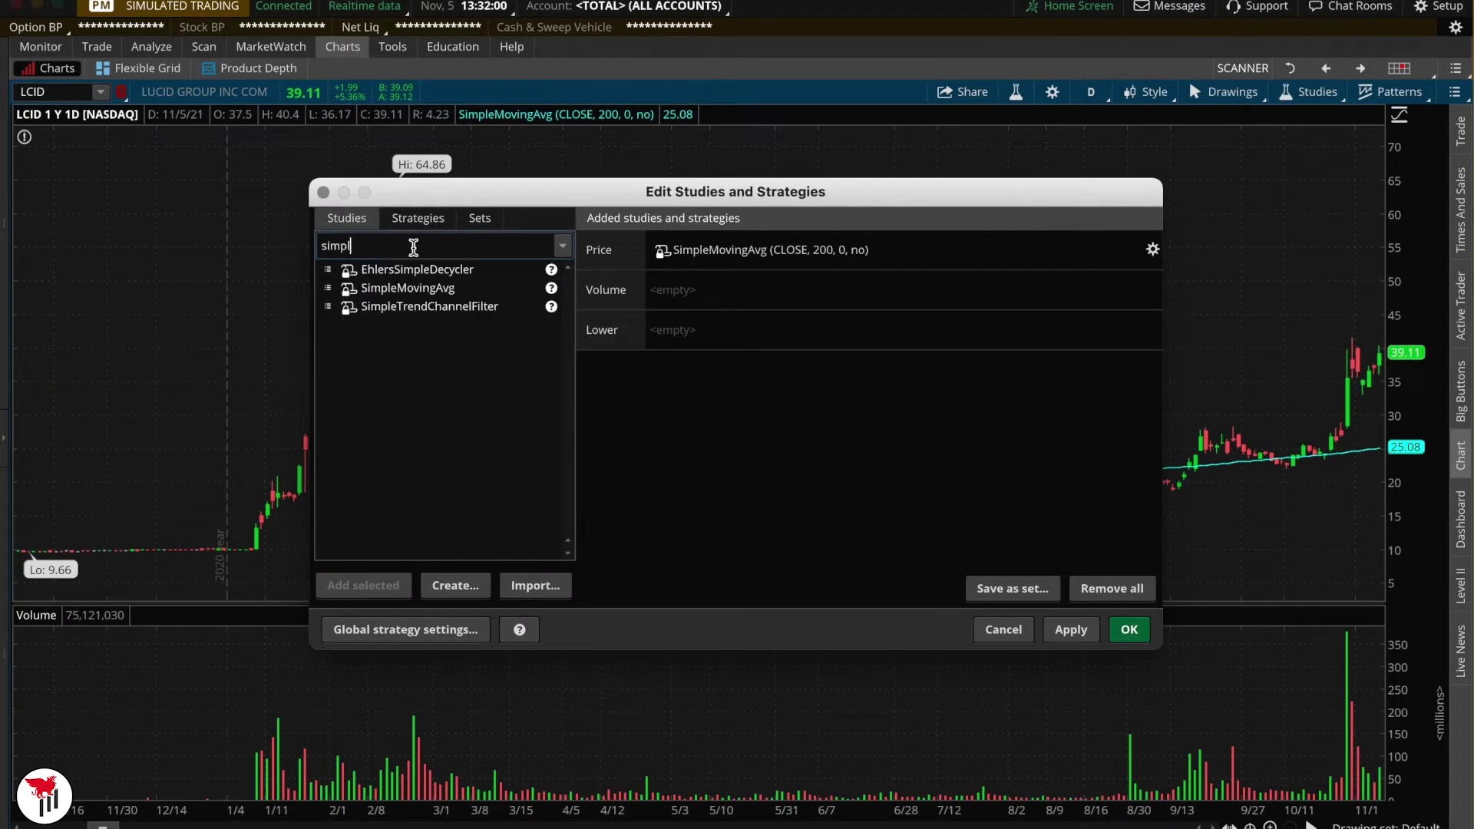
{"action": "double_click", "coordinate": [409, 288]}
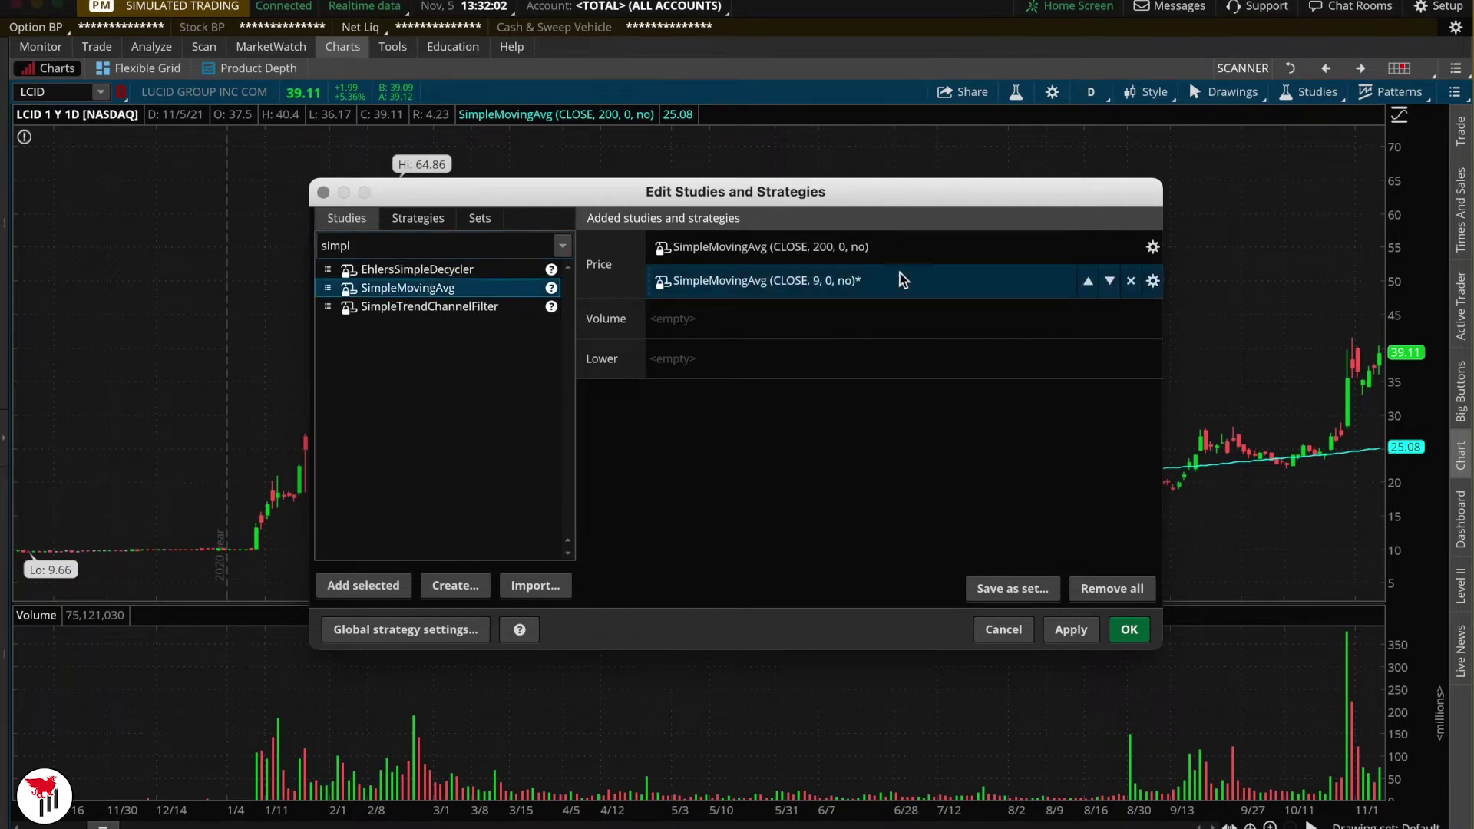
{"action": "double_click", "coordinate": [449, 292]}
{"action": "double_click", "coordinate": [447, 293]}
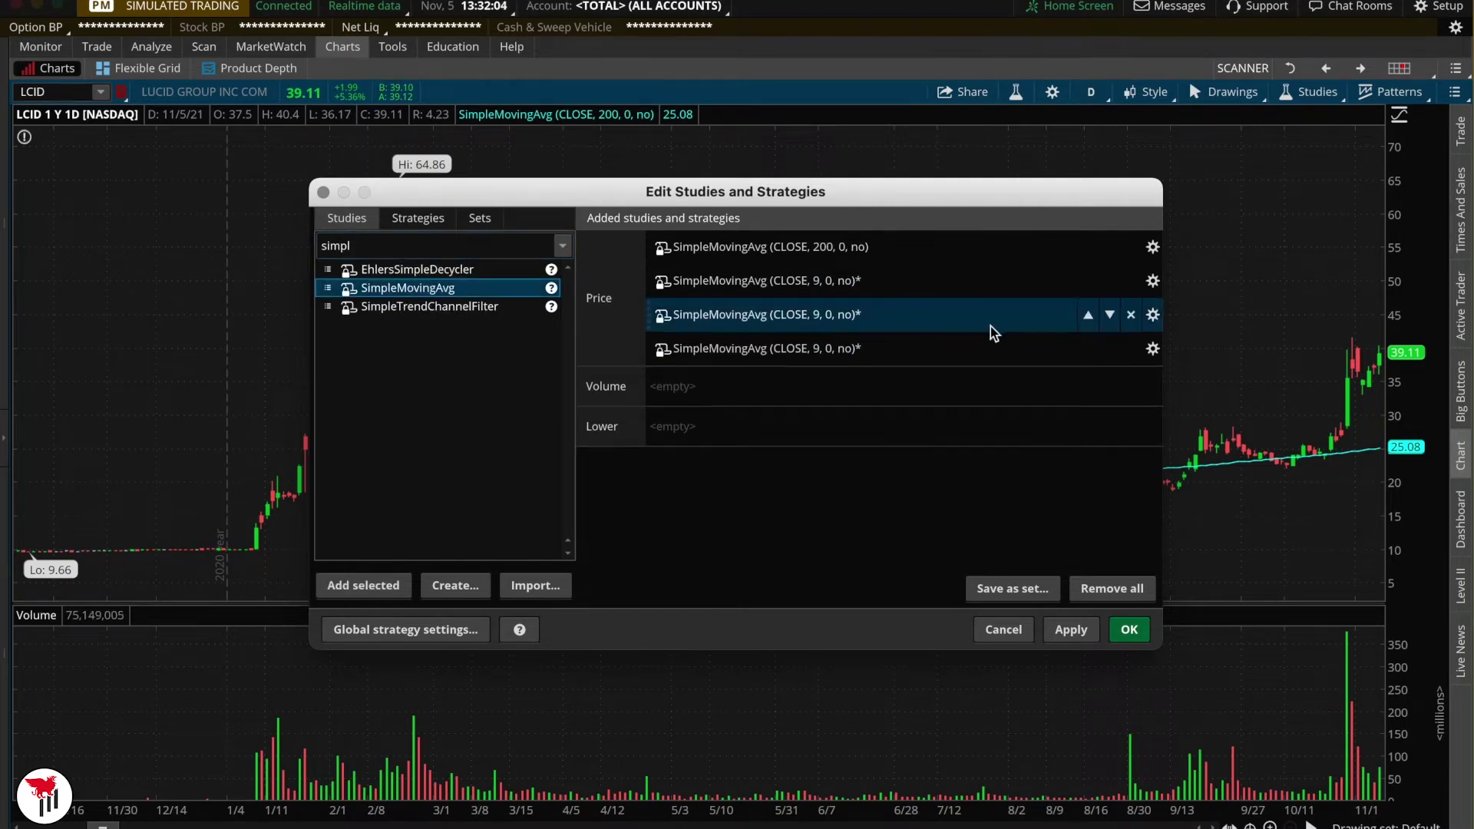
Make the second average a lavender 100-period line and the third a 50-period line.
{"action": "left_click", "coordinate": [872, 281]}
{"action": "left_click", "coordinate": [1152, 280]}
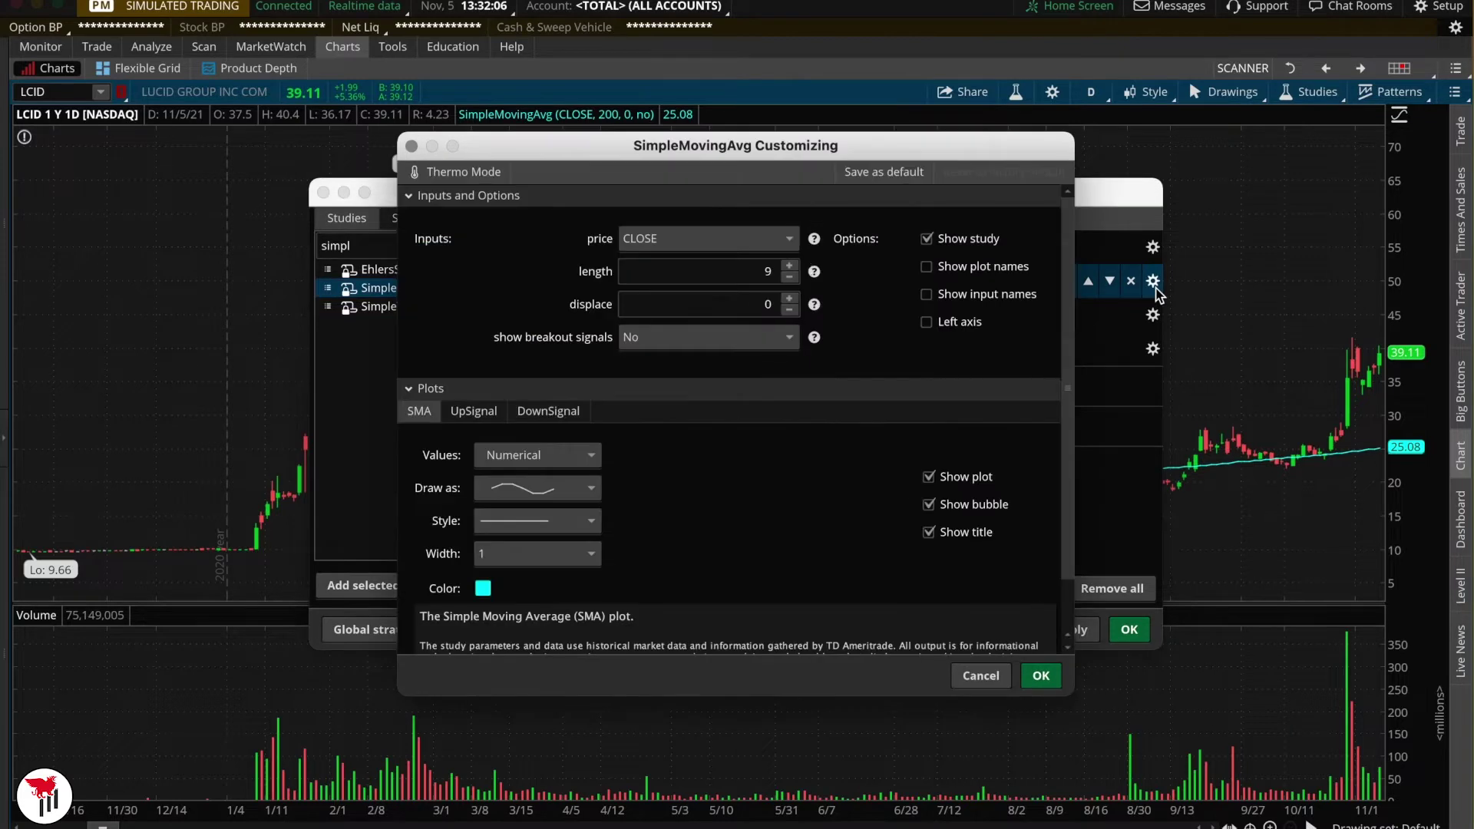
{"action": "double_click", "coordinate": [781, 273]}
{"action": "left_click", "coordinate": [483, 588]}
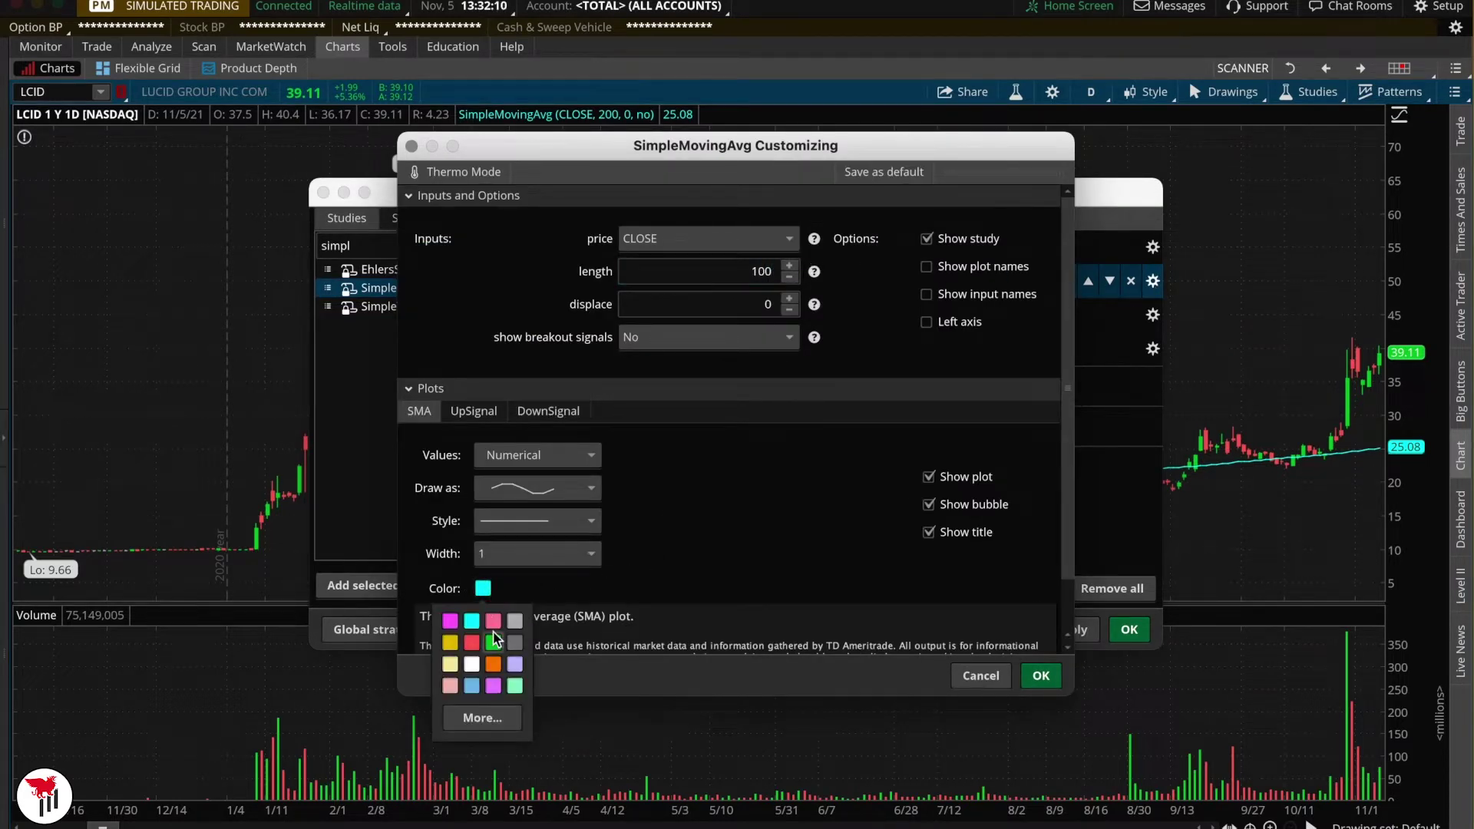
{"action": "left_click", "coordinate": [514, 664]}
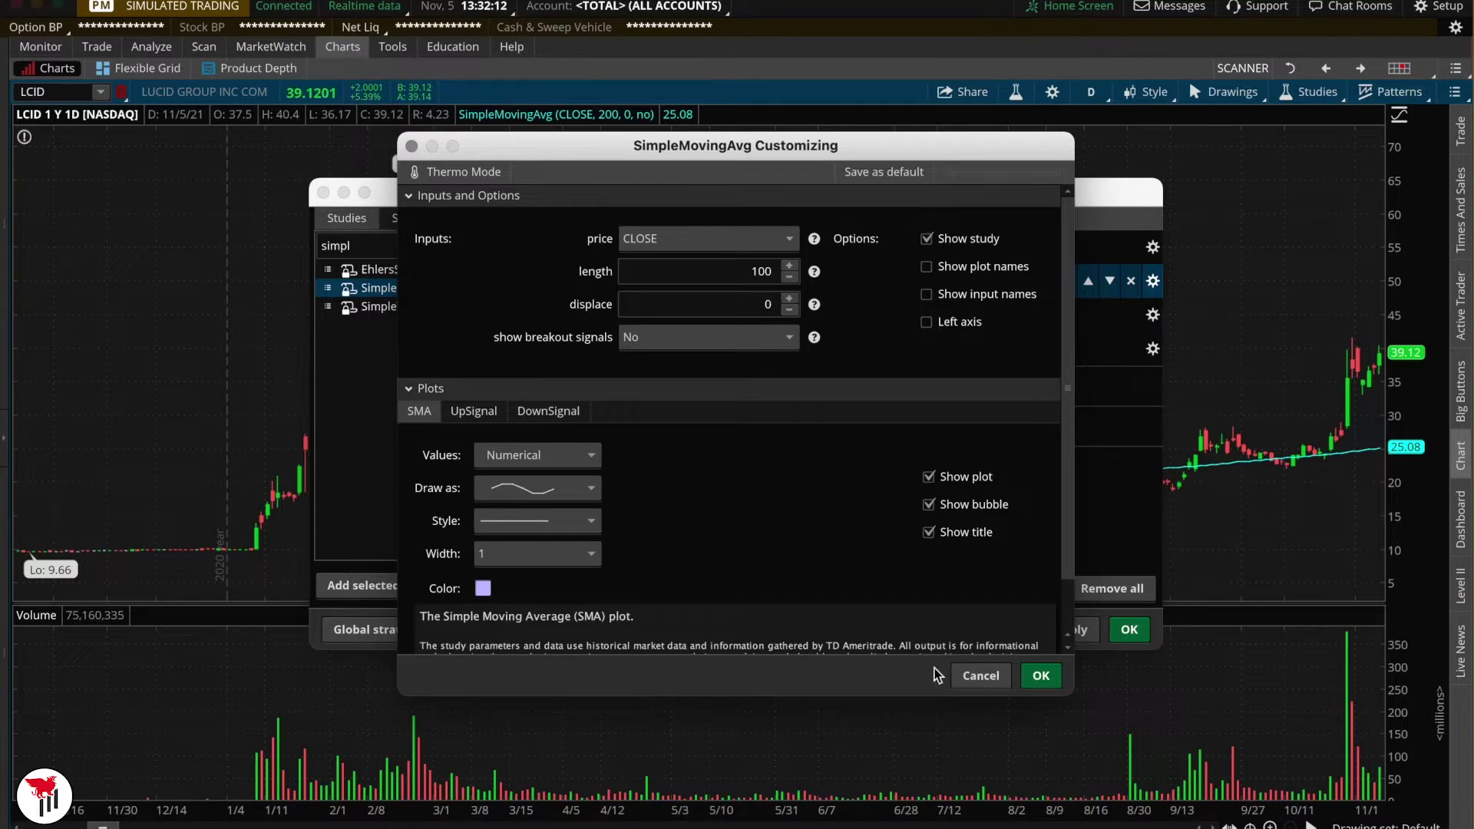
{"action": "left_click", "coordinate": [1042, 675]}
{"action": "left_click", "coordinate": [1153, 315]}
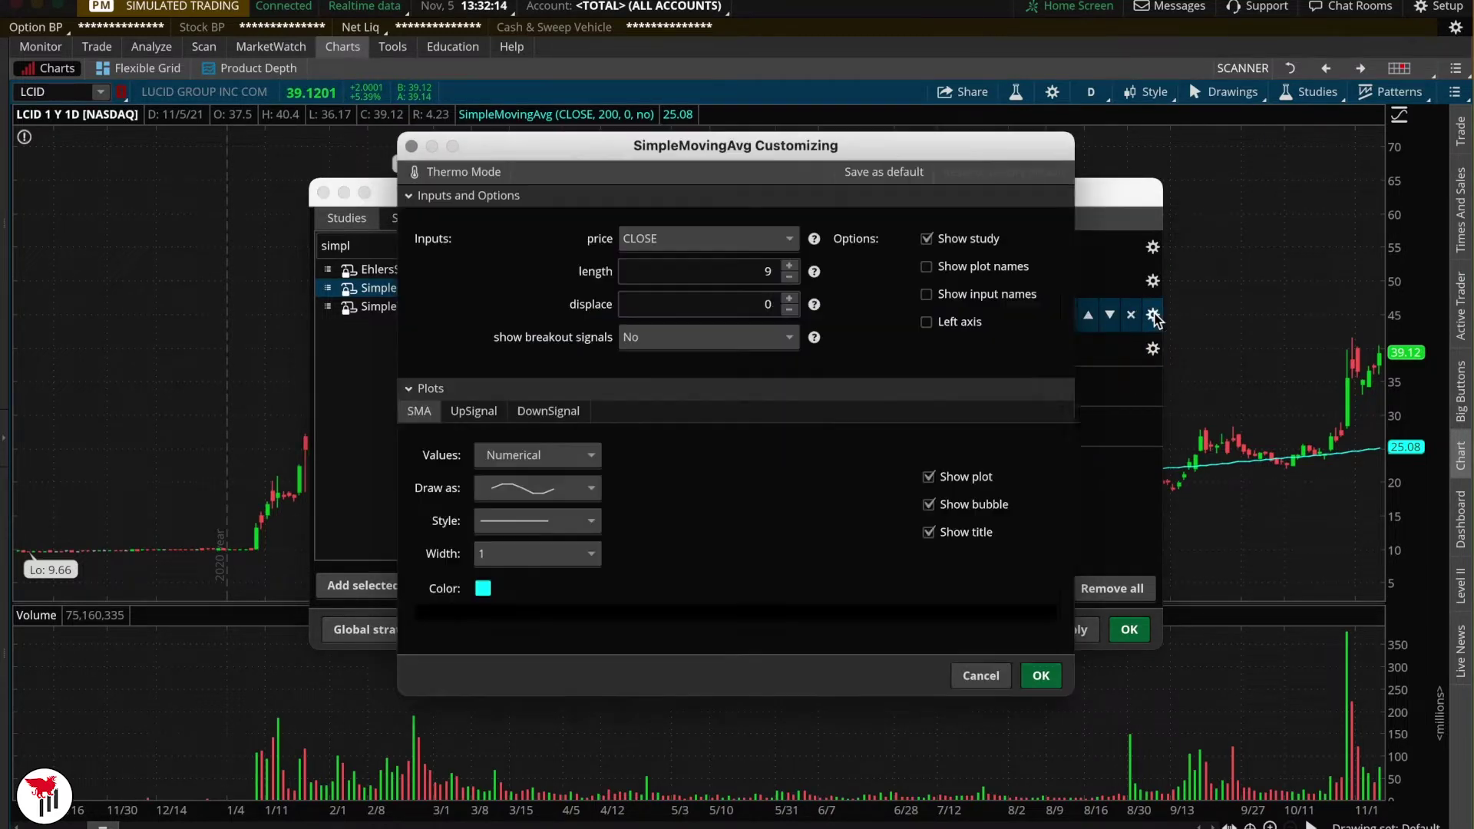
{"action": "left_click", "coordinate": [768, 273]}
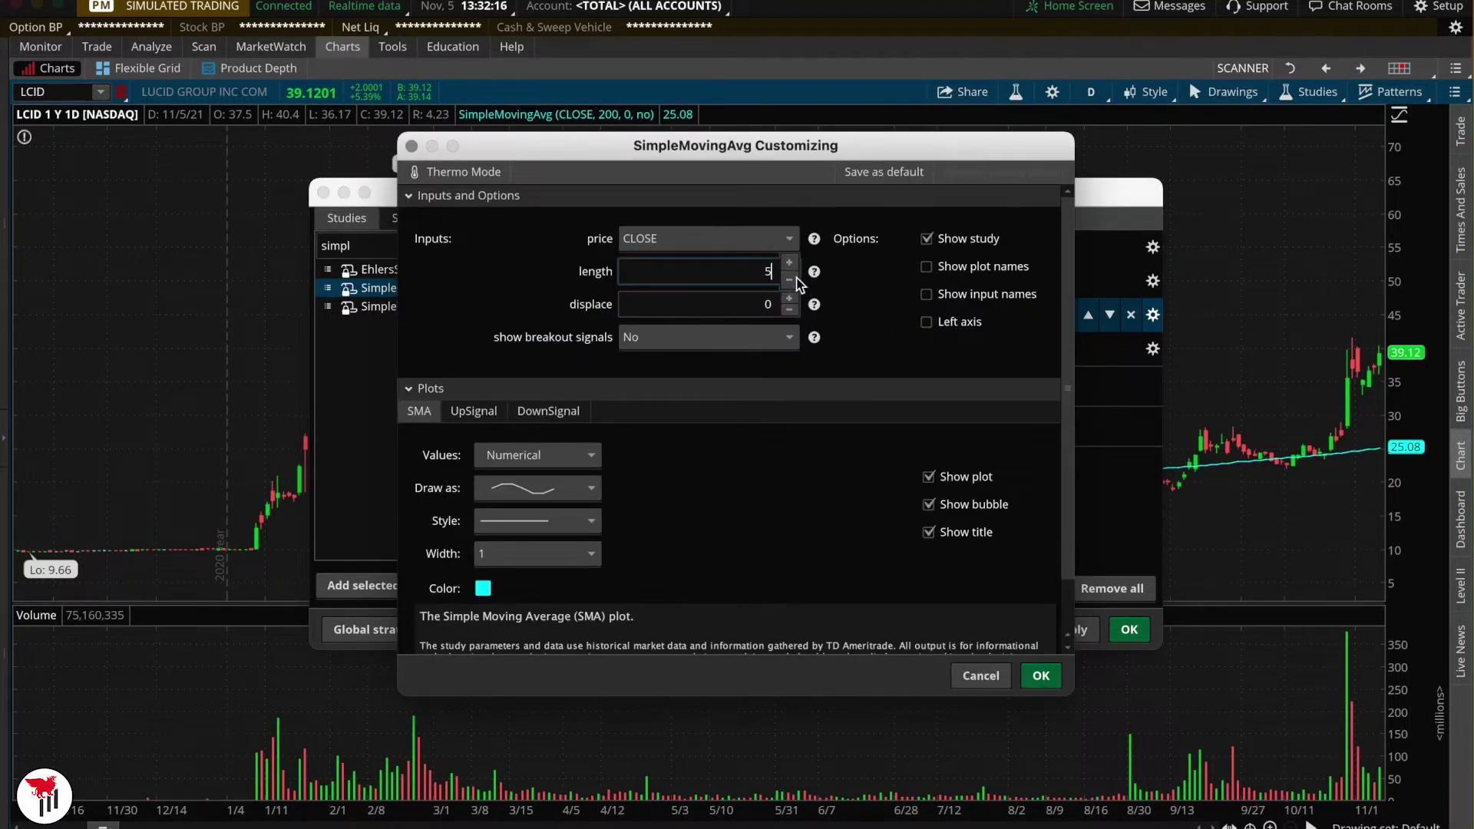
{"action": "left_click", "coordinate": [1041, 676]}
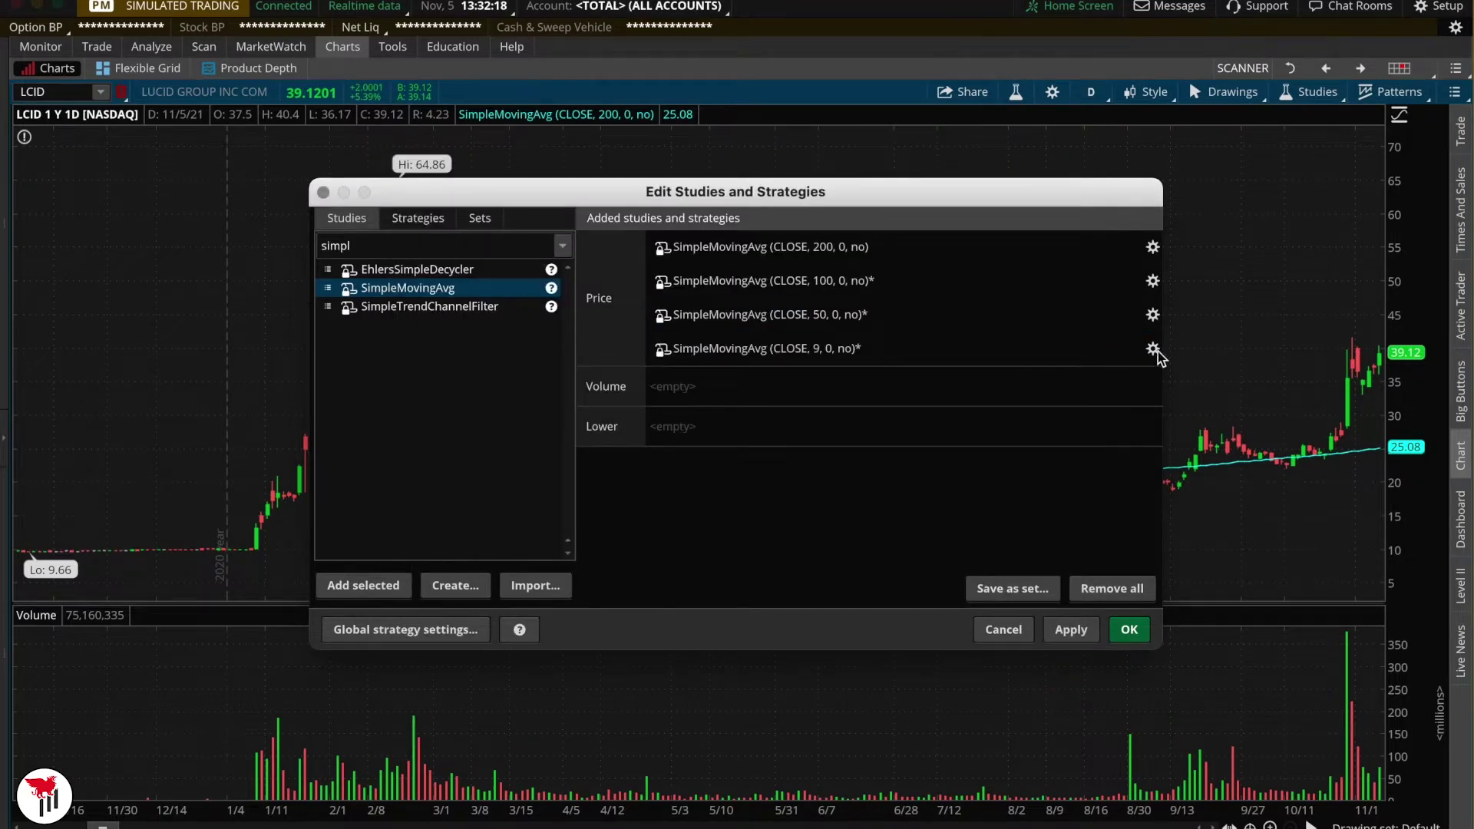
Make the last average a light yellow 20-period line and apply all studies.
{"action": "left_click", "coordinate": [1152, 348]}
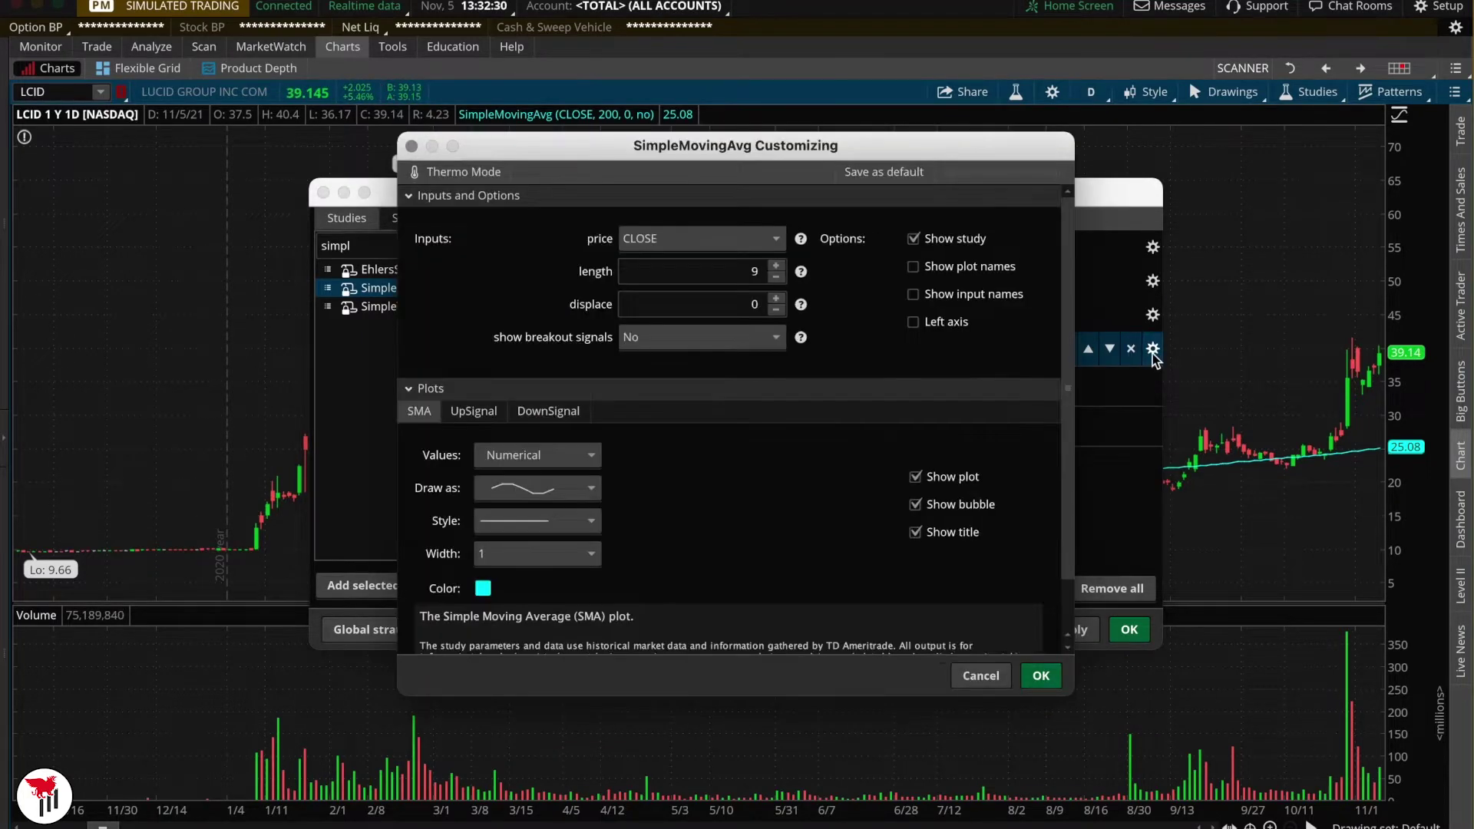
{"action": "left_click", "coordinate": [756, 273]}
{"action": "type", "text": "20"}
{"action": "left_click", "coordinate": [483, 588]}
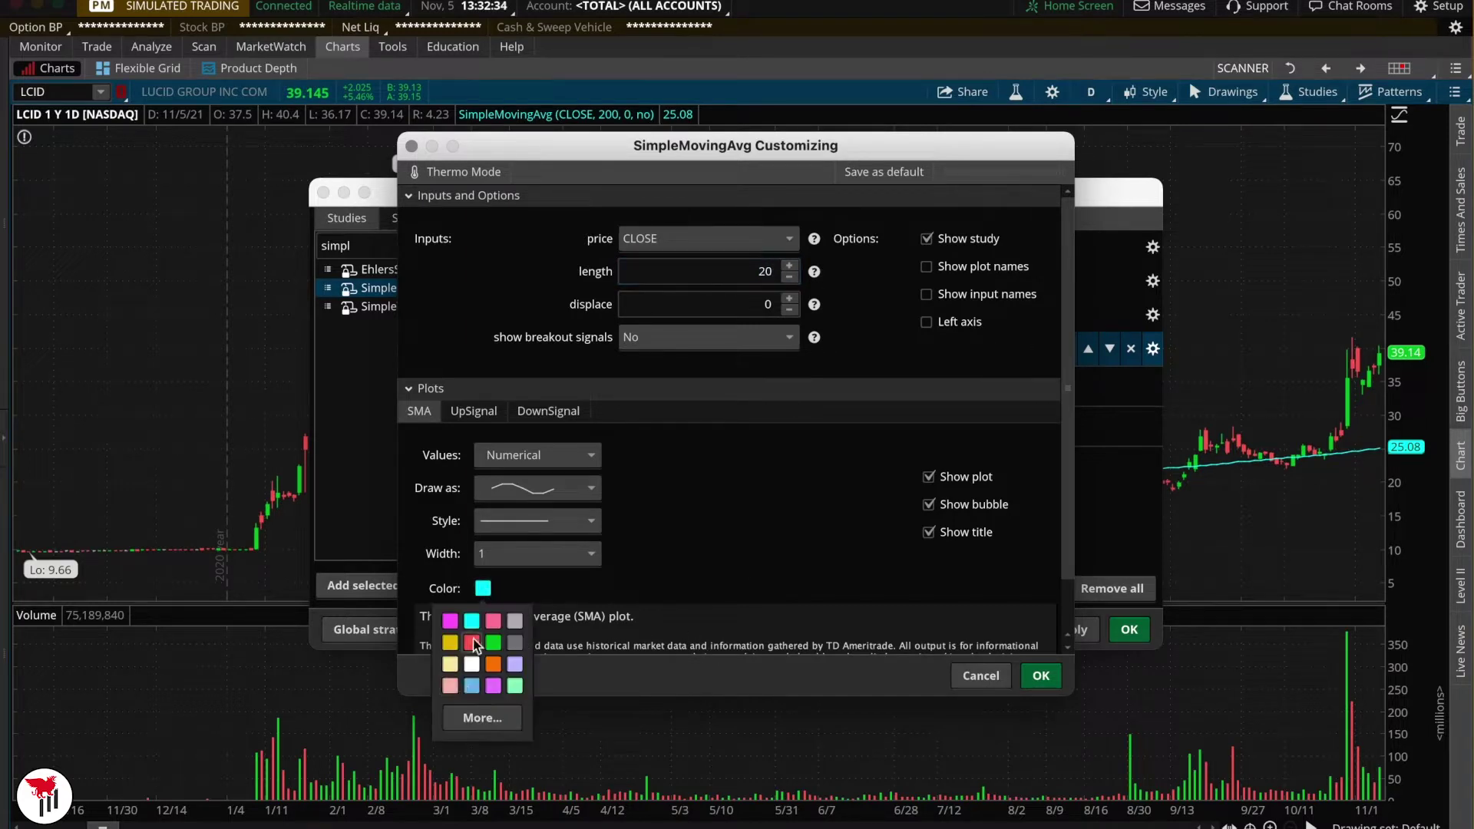
{"action": "left_click", "coordinate": [452, 662]}
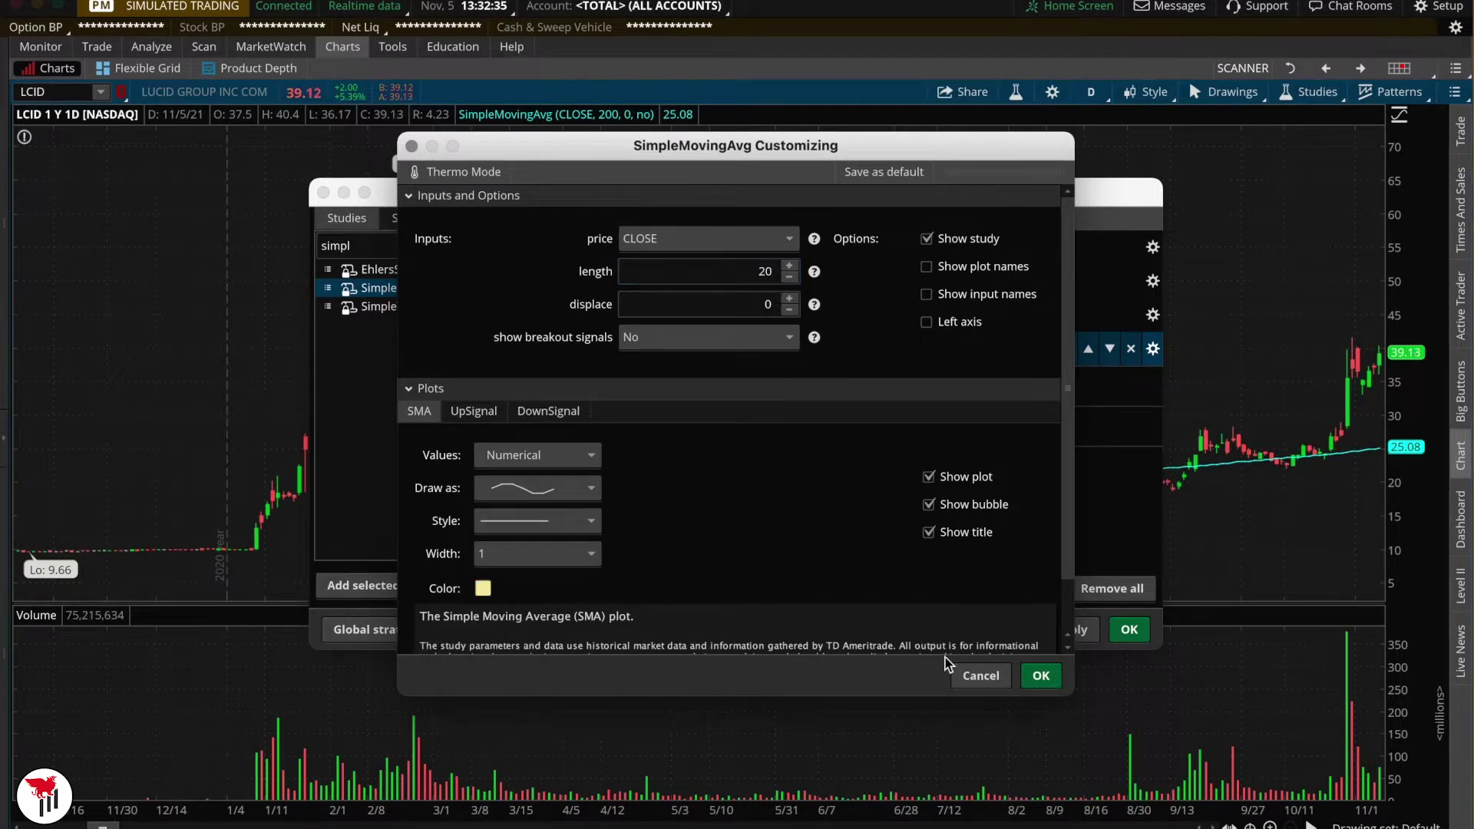
{"action": "left_click", "coordinate": [1037, 676]}
{"action": "left_click", "coordinate": [1065, 630]}
{"action": "left_click", "coordinate": [1118, 628]}
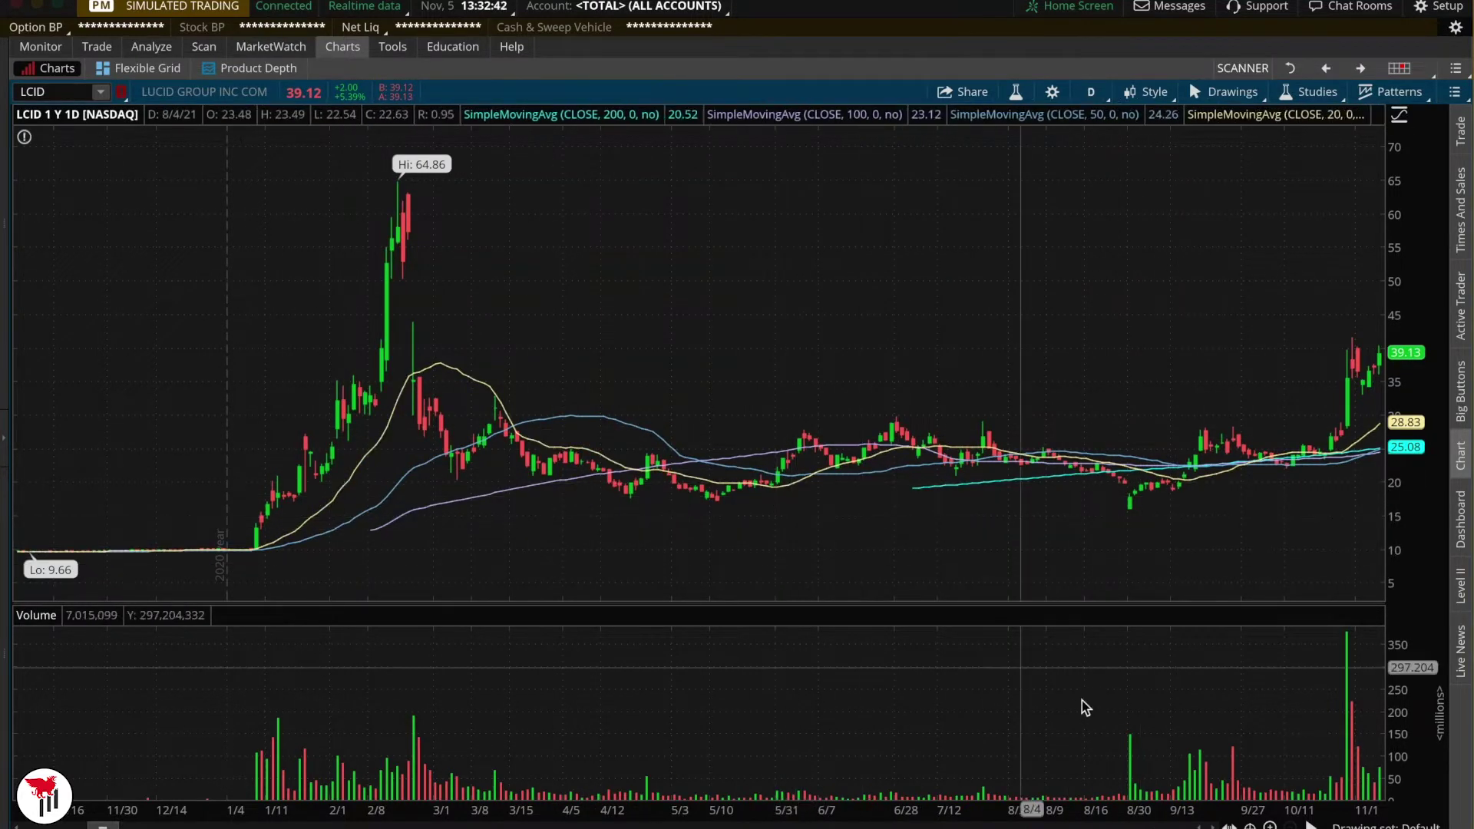
Zoom the chart to recent months and select the ticker symbol box for editing.
{"action": "scroll", "coordinate": [368, 155], "scroll_direction": "up", "scroll_amount": 3}
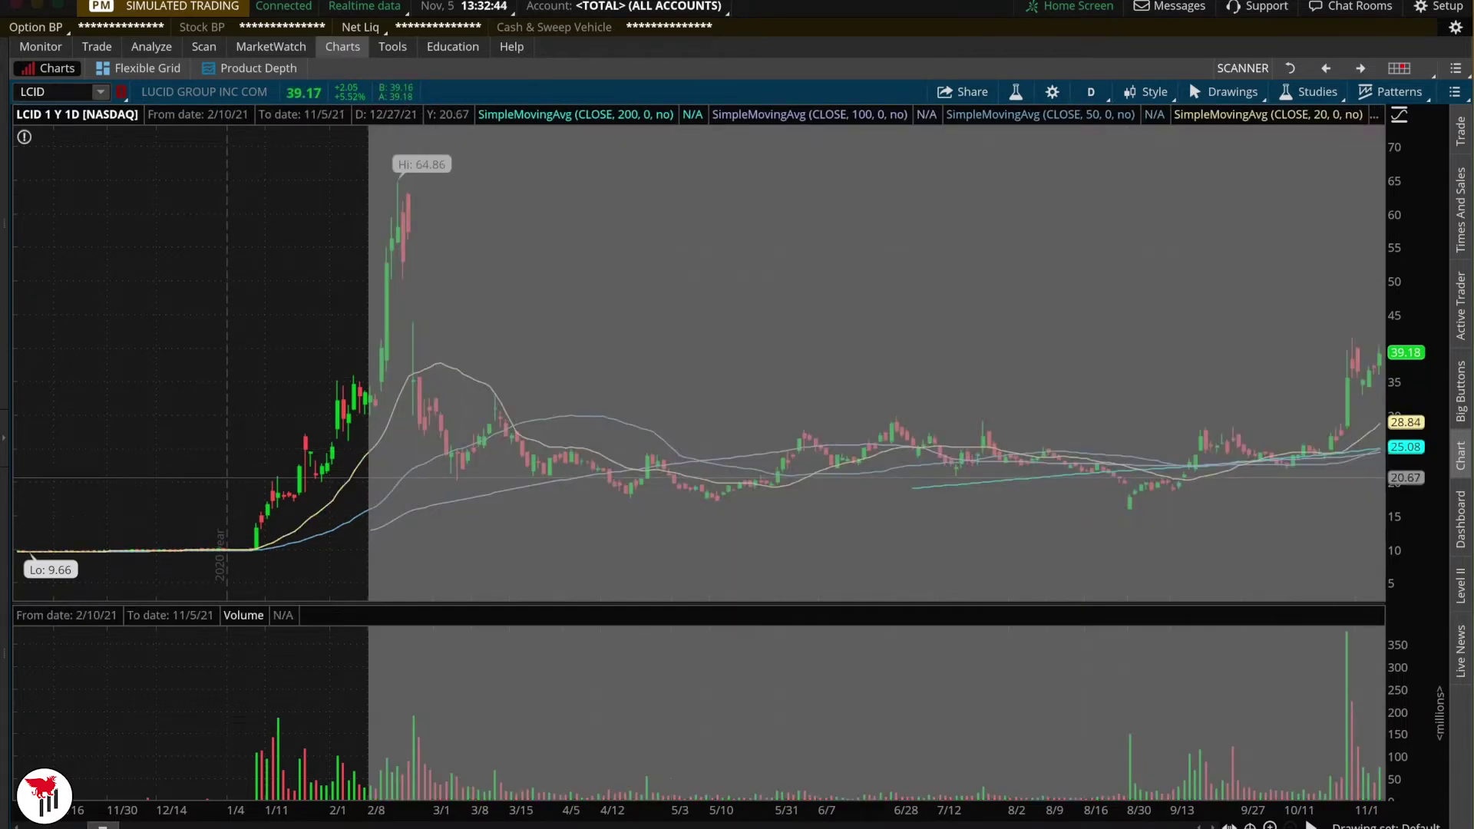
{"action": "left_click", "coordinate": [1269, 825]}
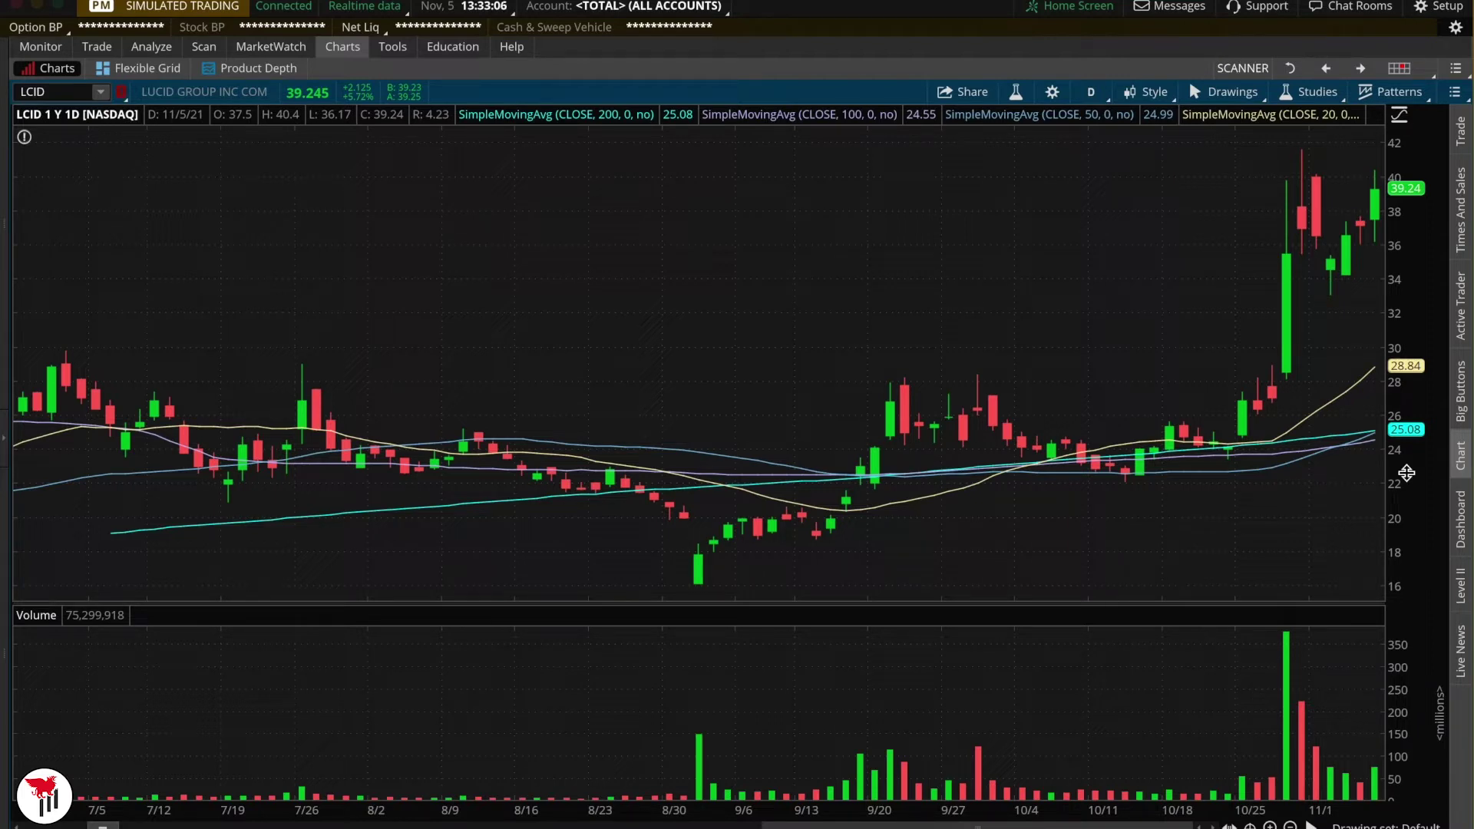
{"action": "left_click", "coordinate": [62, 93]}
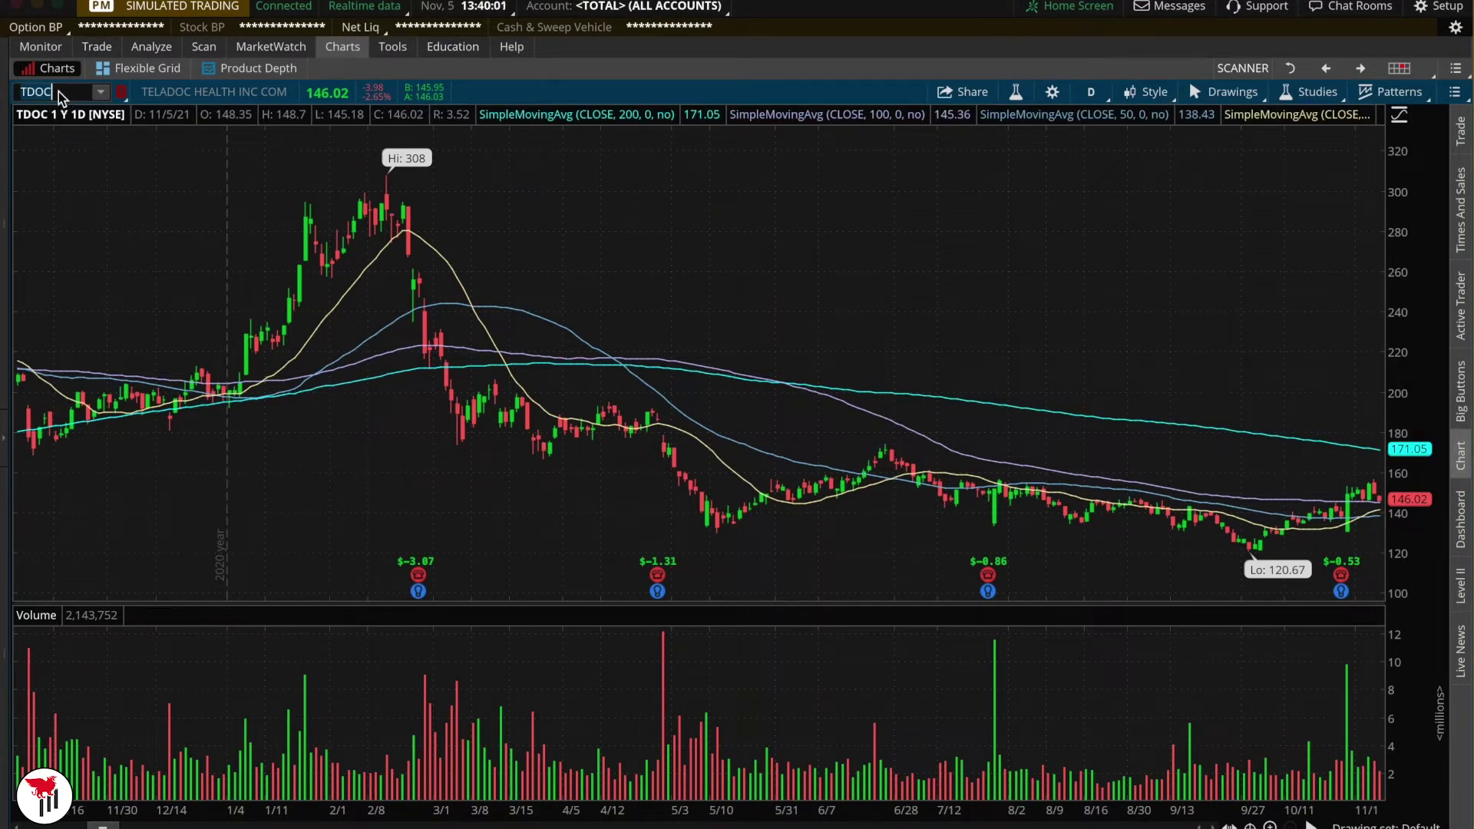
{"action": "type", "text": "X"}
{"action": "key", "text": "Return"}
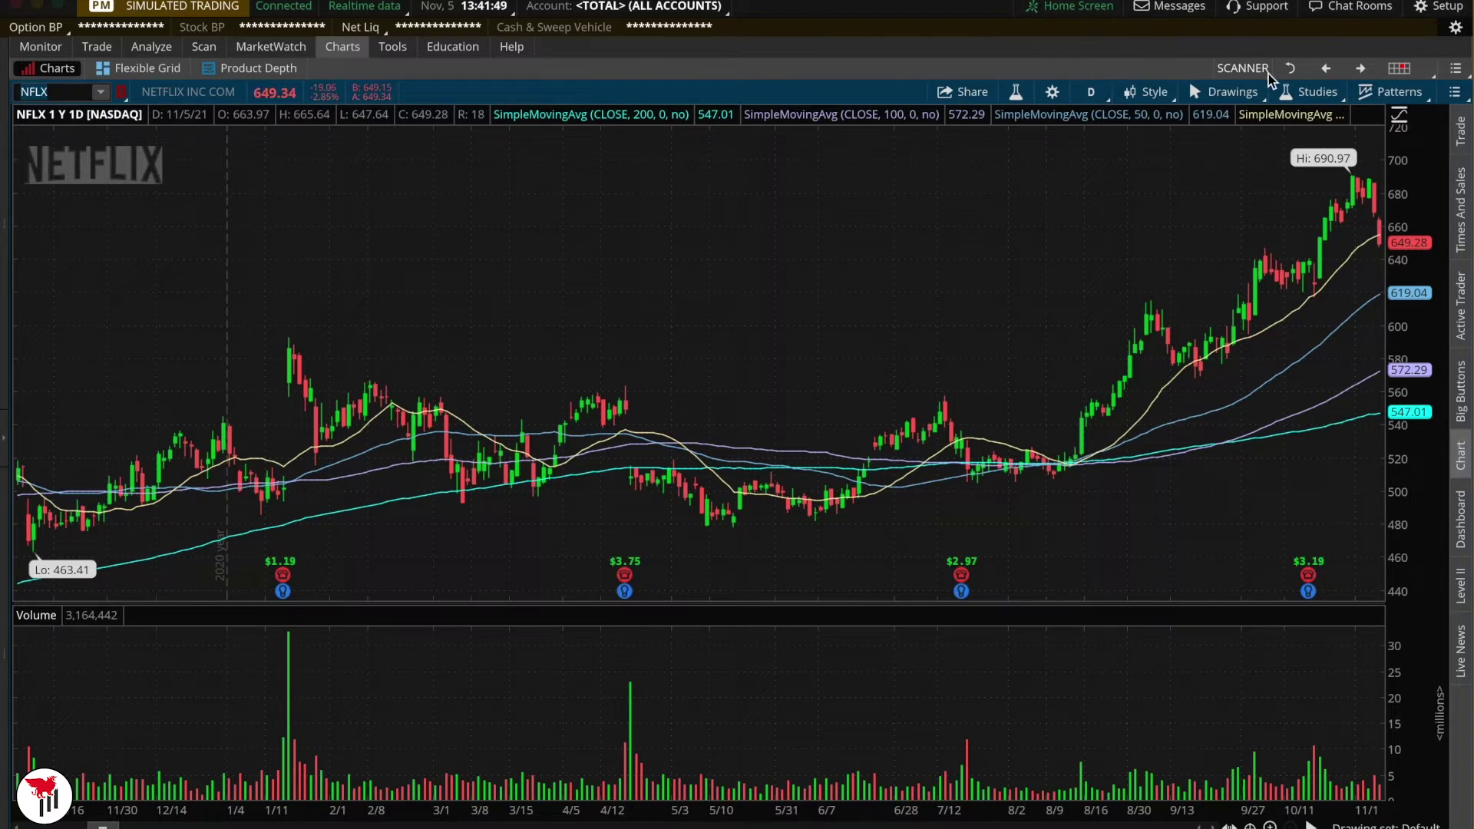
Search 'volume pro' and add VolumeProfile to the NFLX chart's price studies.
{"action": "left_click", "coordinate": [1306, 94]}
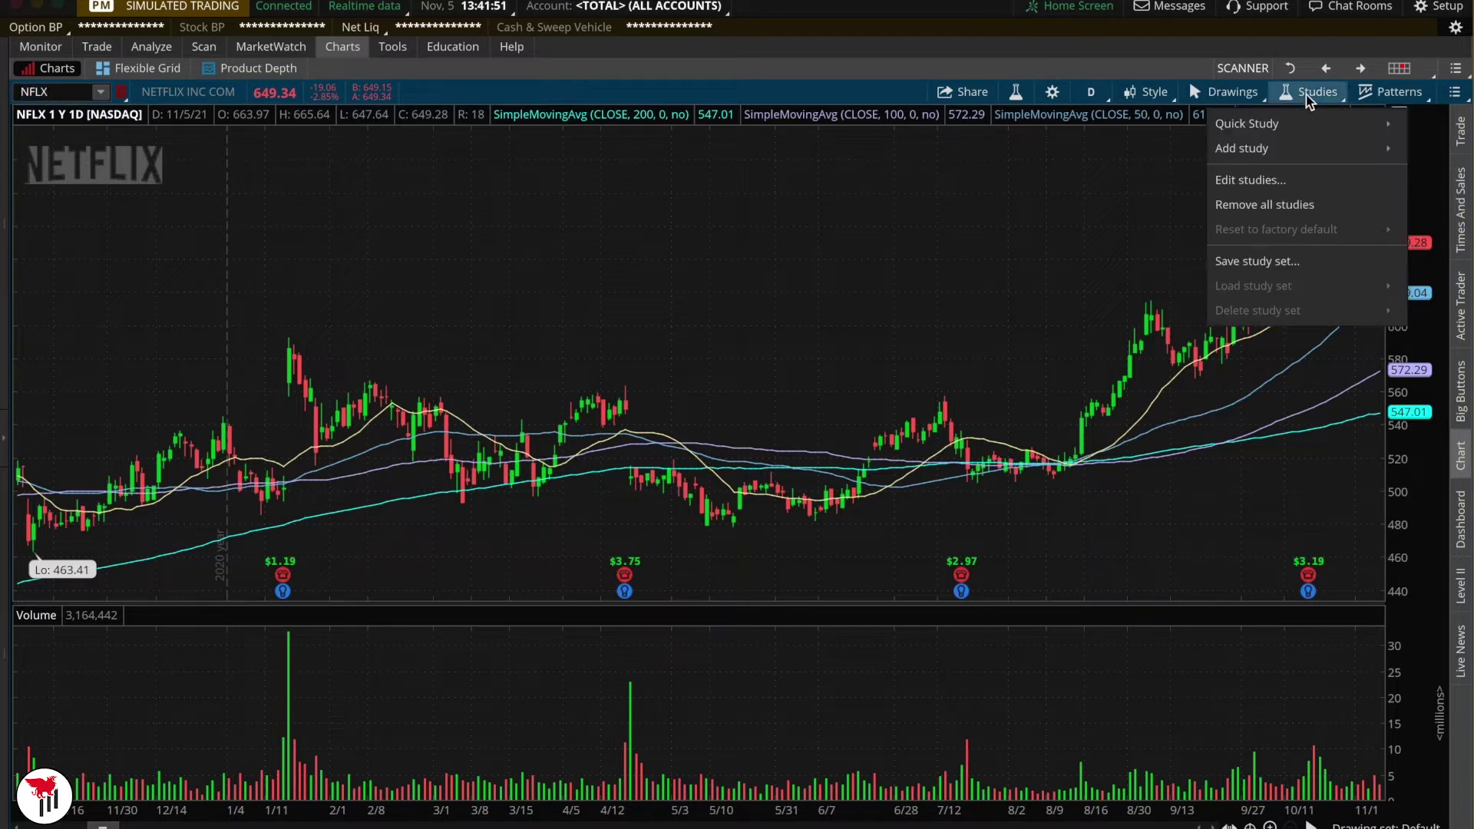
{"action": "left_click", "coordinate": [1251, 179]}
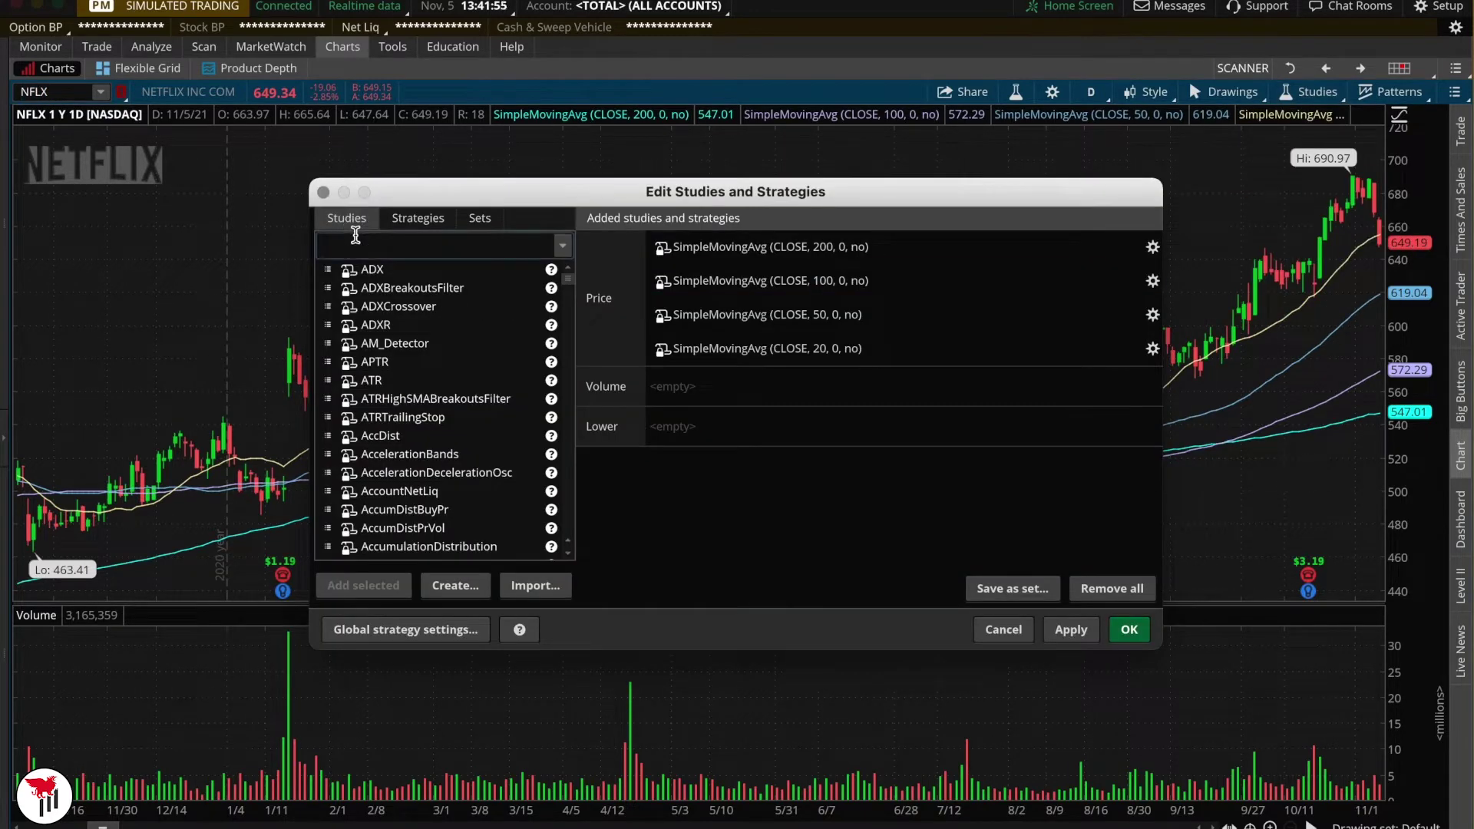
{"action": "type", "text": "volume"}
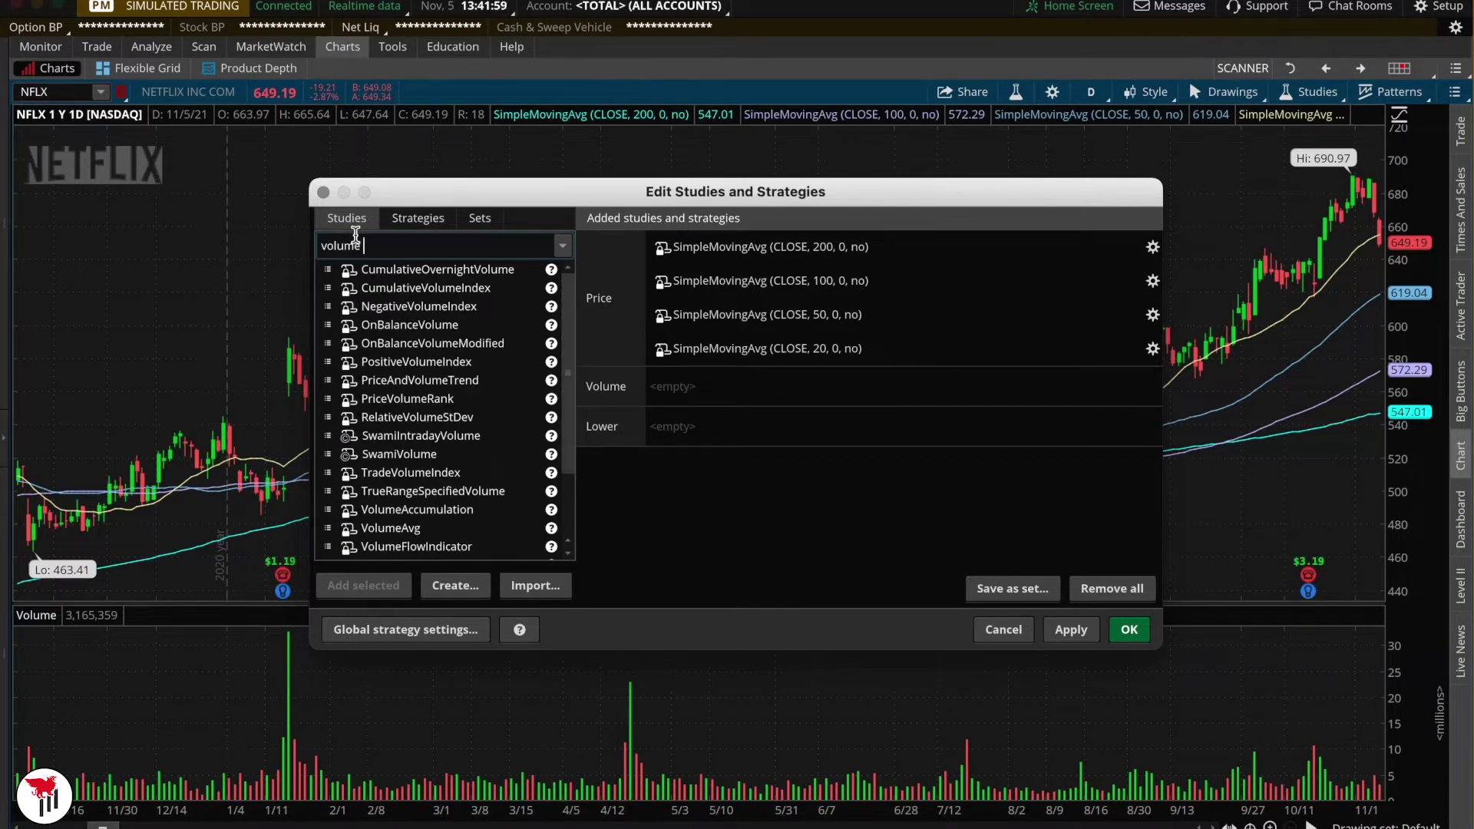
{"action": "type", "text": " pro"}
{"action": "left_click", "coordinate": [348, 270]}
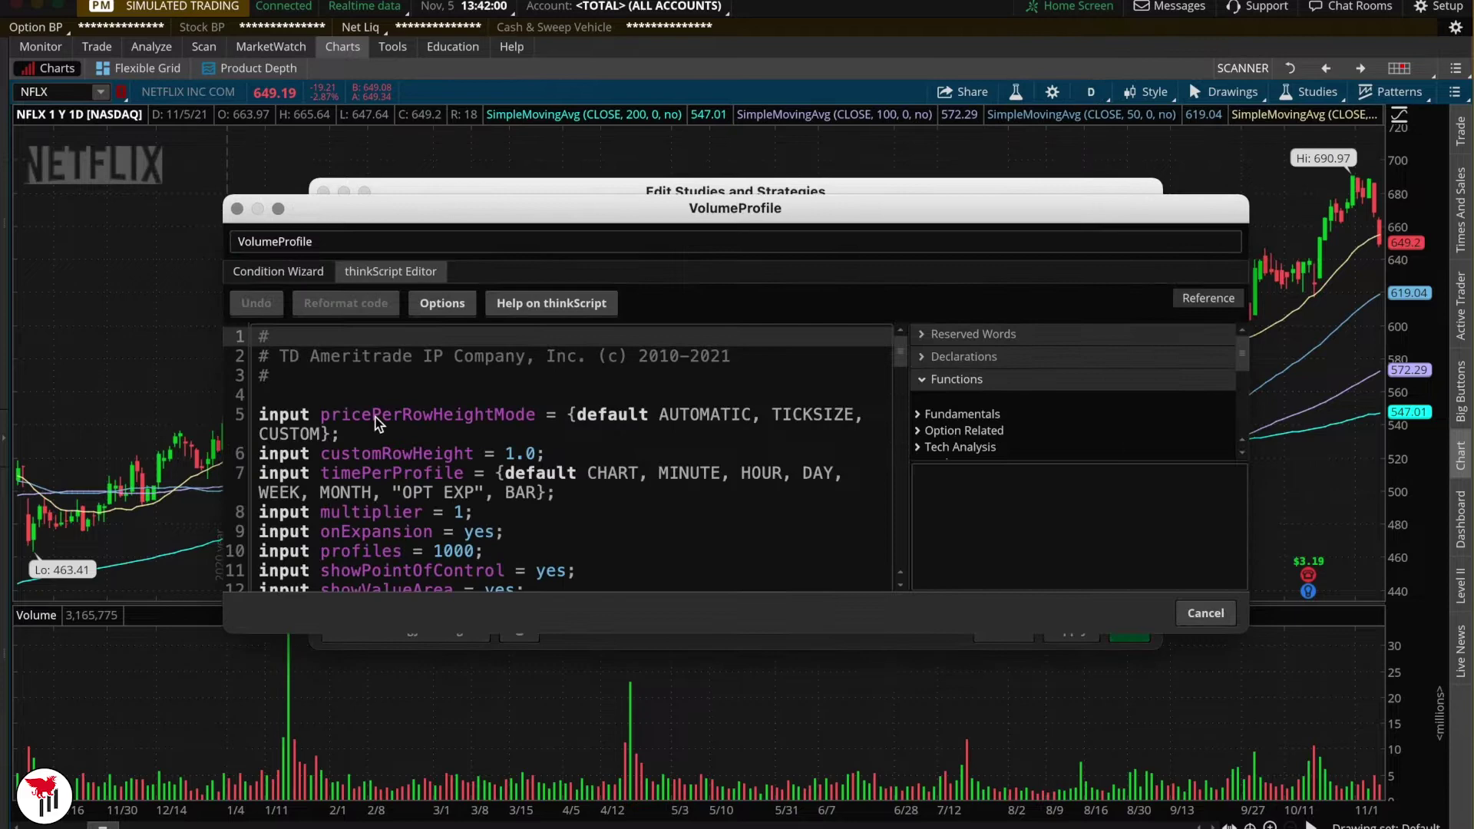
{"action": "left_click", "coordinate": [1203, 613]}
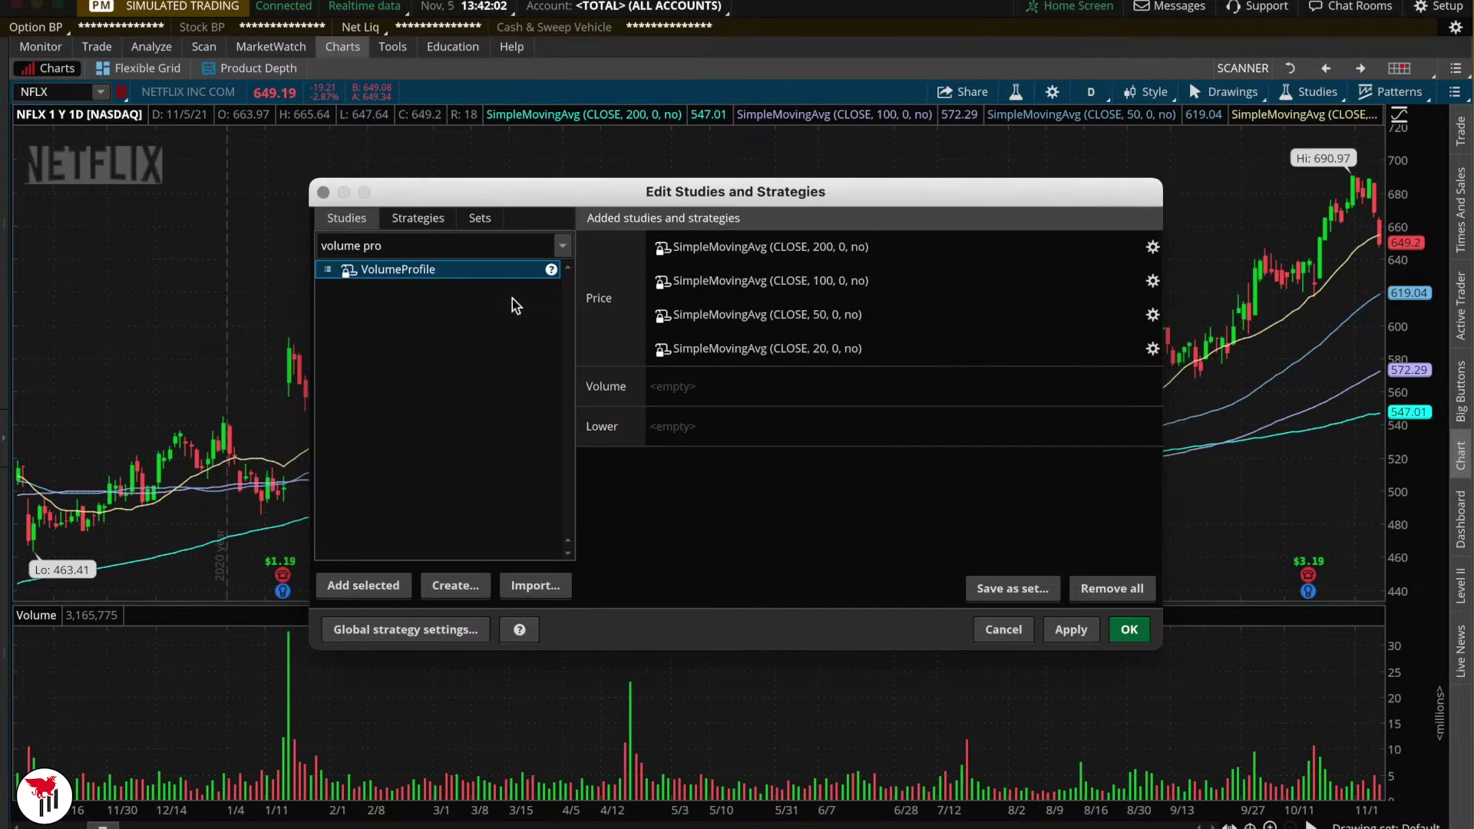
{"action": "double_click", "coordinate": [502, 275]}
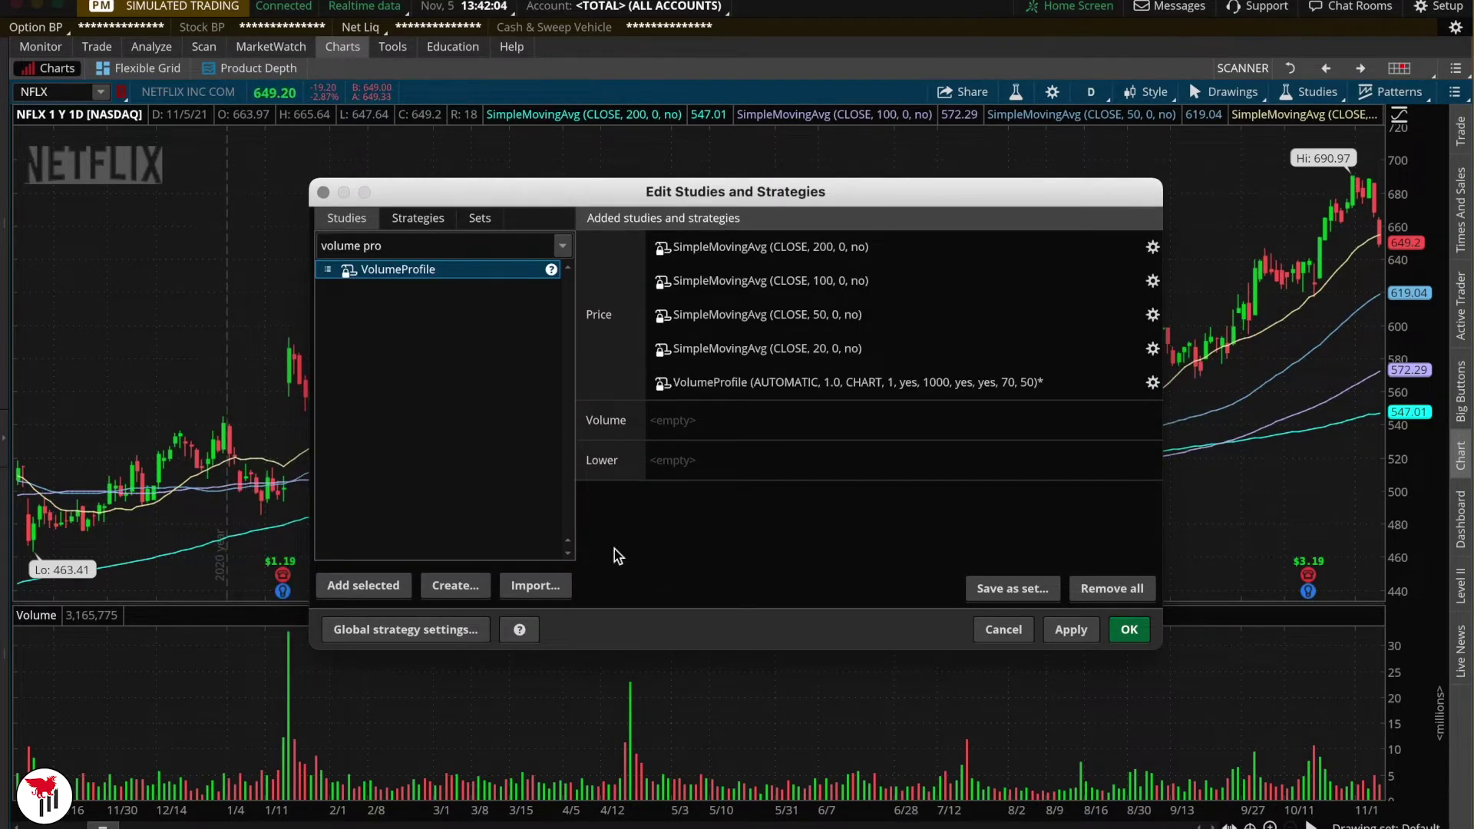
{"action": "left_click", "coordinate": [1152, 382]}
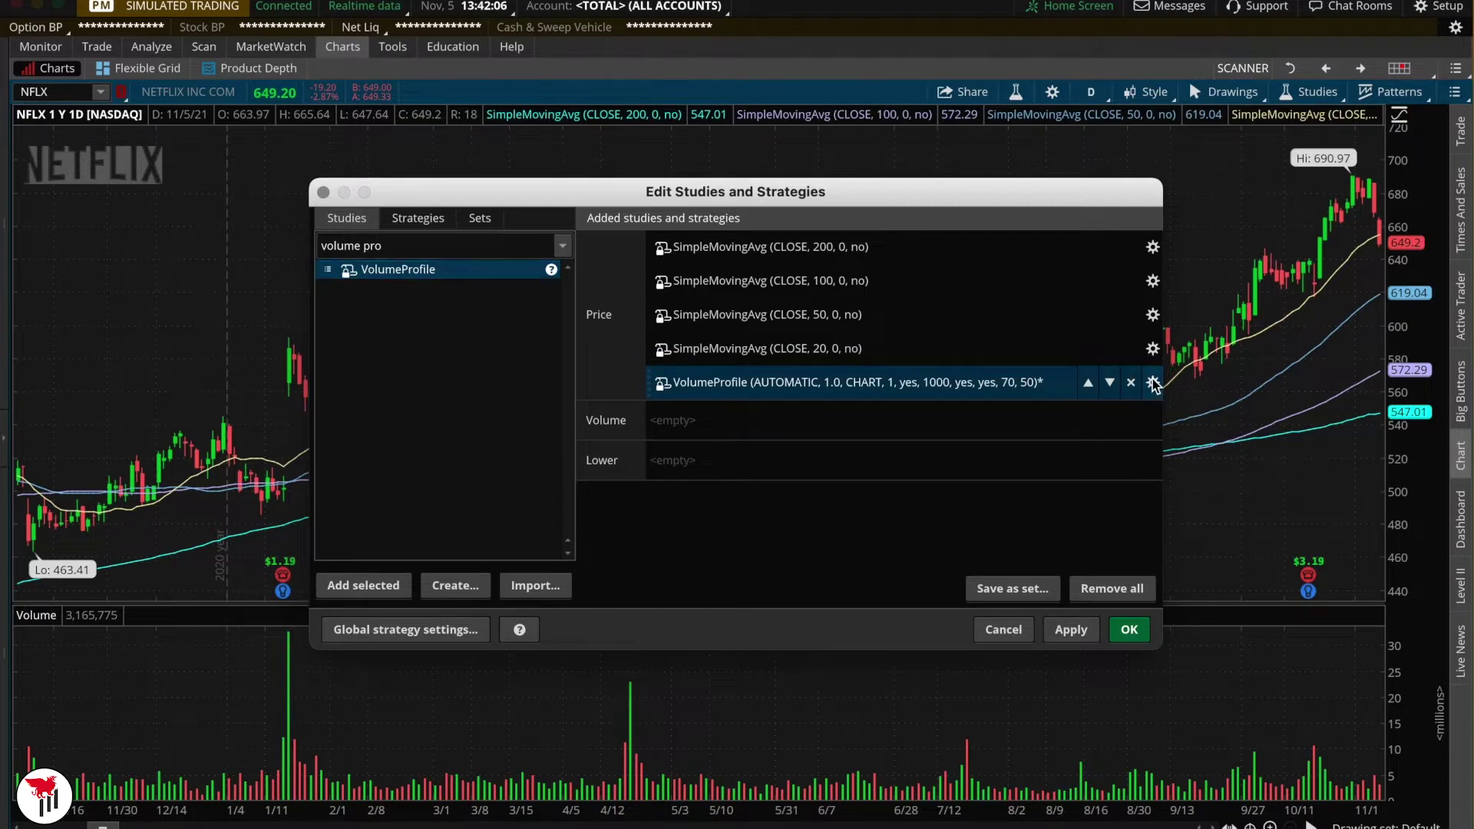
Set the VolumeProfile's show value area and on expansion options to No.
{"action": "scroll", "coordinate": [706, 496], "scroll_direction": "down", "scroll_amount": 4}
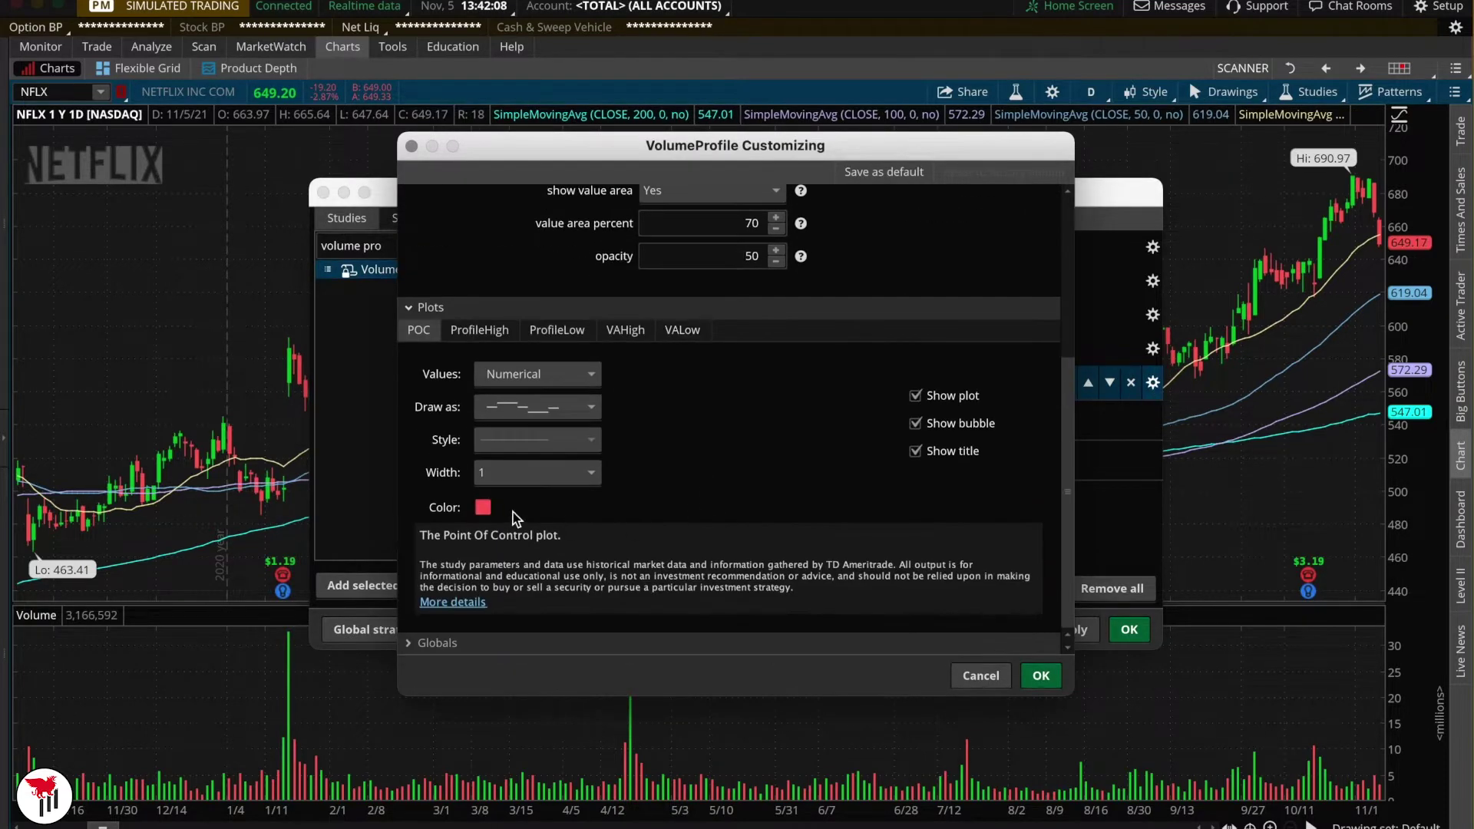
{"action": "scroll", "coordinate": [645, 482], "scroll_direction": "up", "scroll_amount": 4}
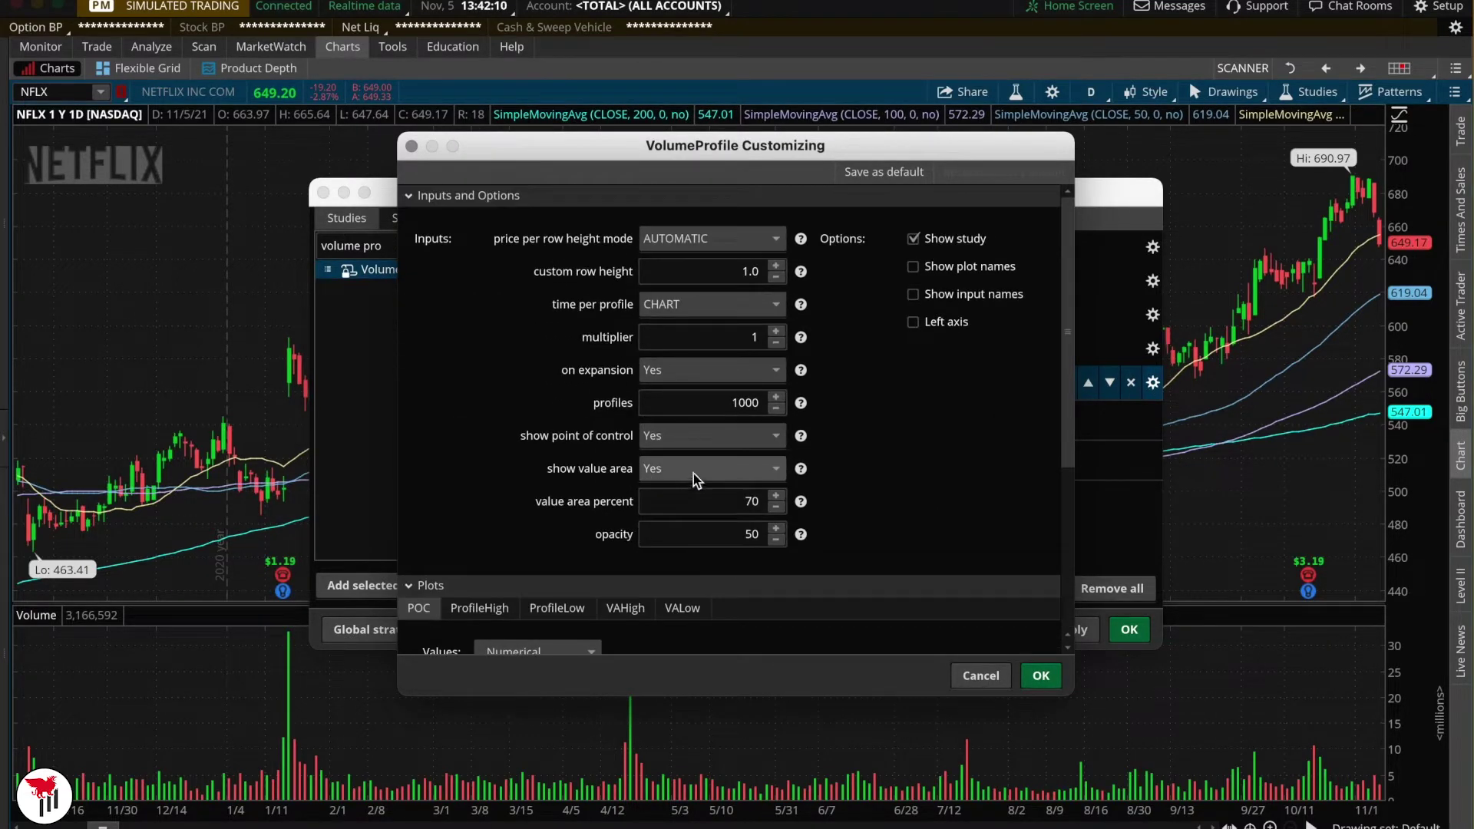
{"action": "left_click", "coordinate": [696, 470]}
{"action": "left_click", "coordinate": [686, 528]}
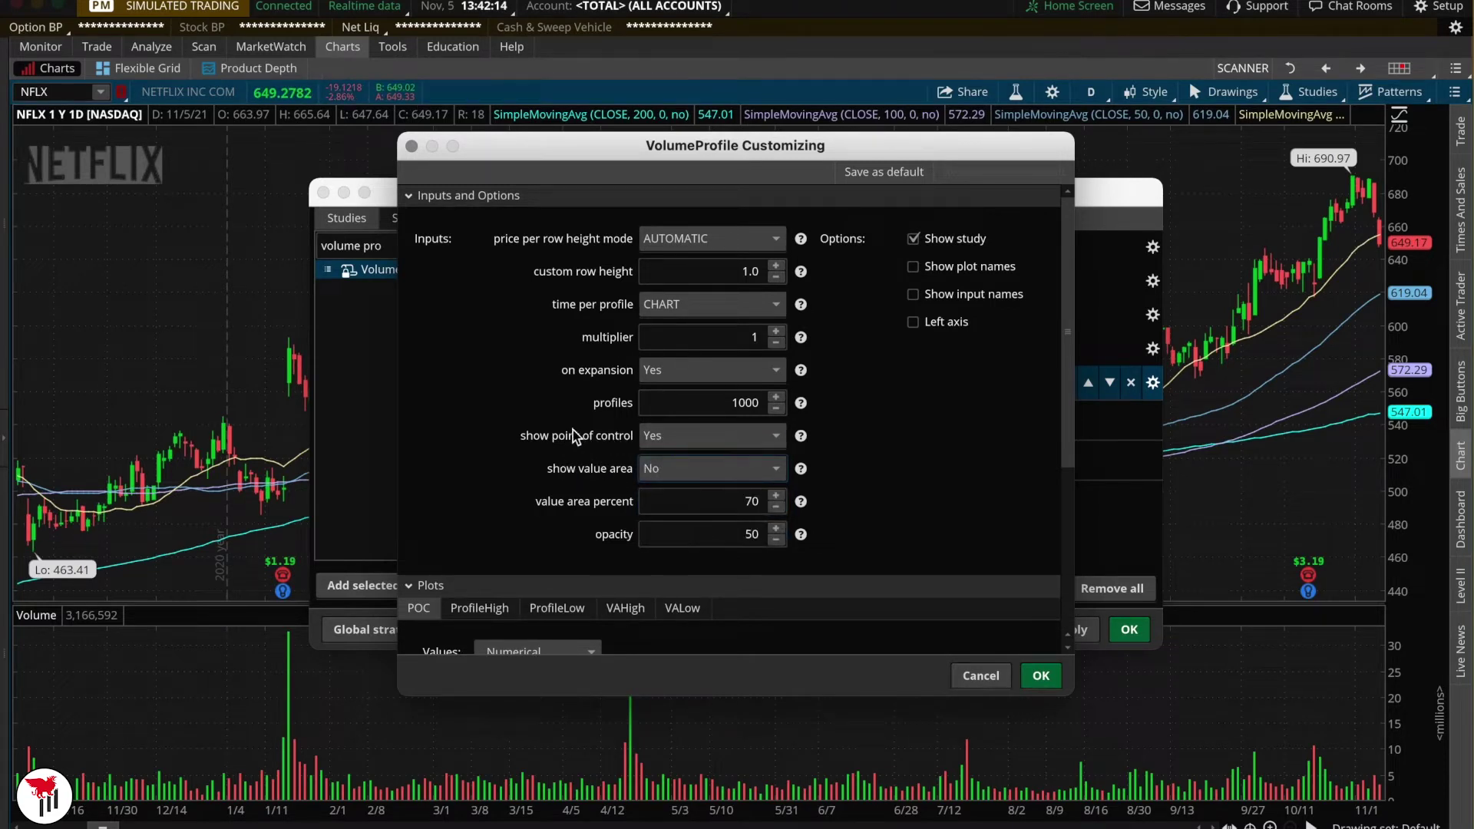
{"action": "left_click", "coordinate": [657, 372]}
{"action": "left_click", "coordinate": [655, 435]}
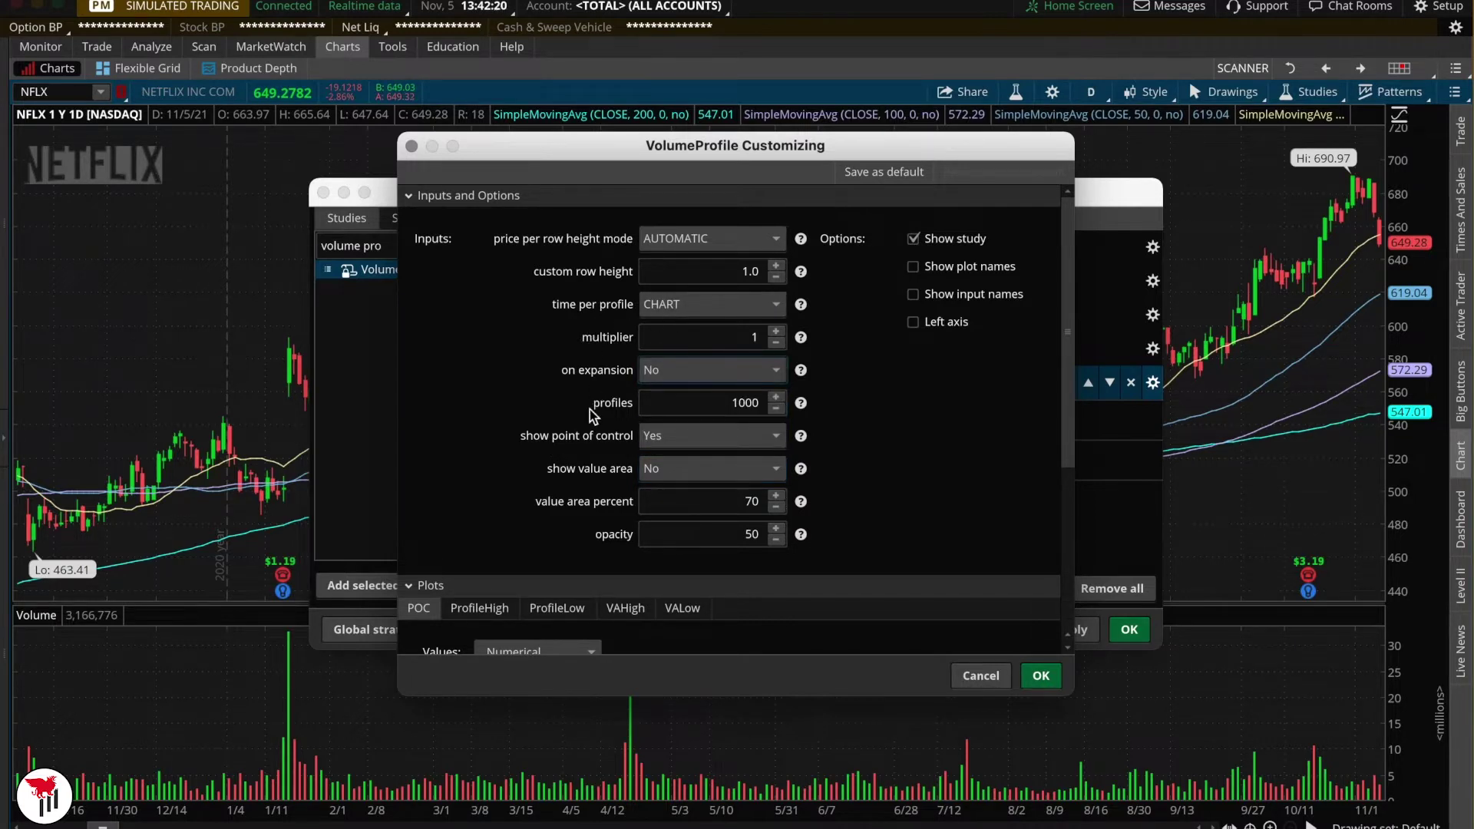
Lower the volume profile opacity to 15 and apply it to the NFLX chart.
{"action": "scroll", "coordinate": [946, 415], "scroll_direction": "down", "scroll_amount": 5}
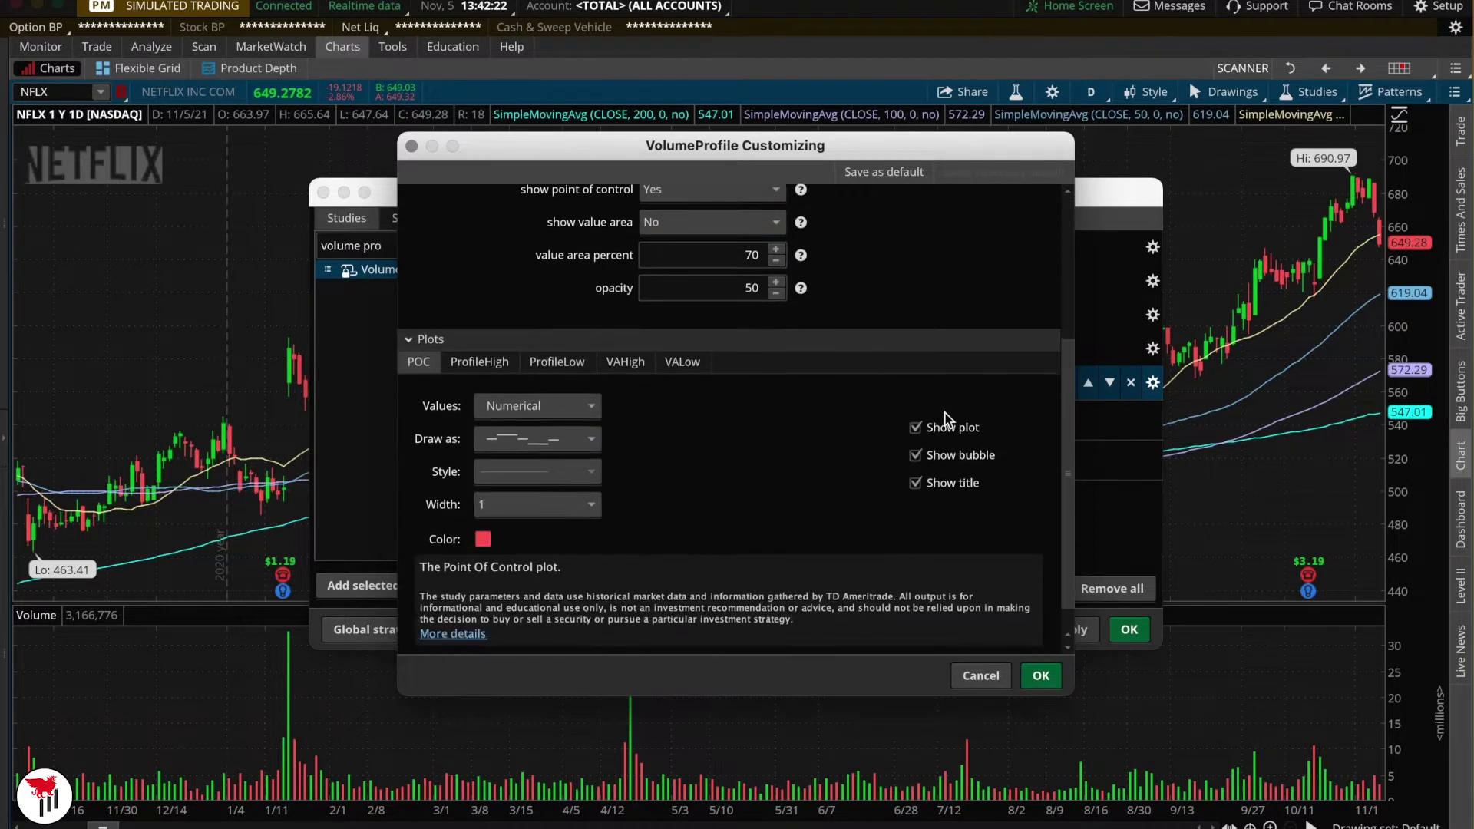
{"action": "left_click", "coordinate": [501, 332]}
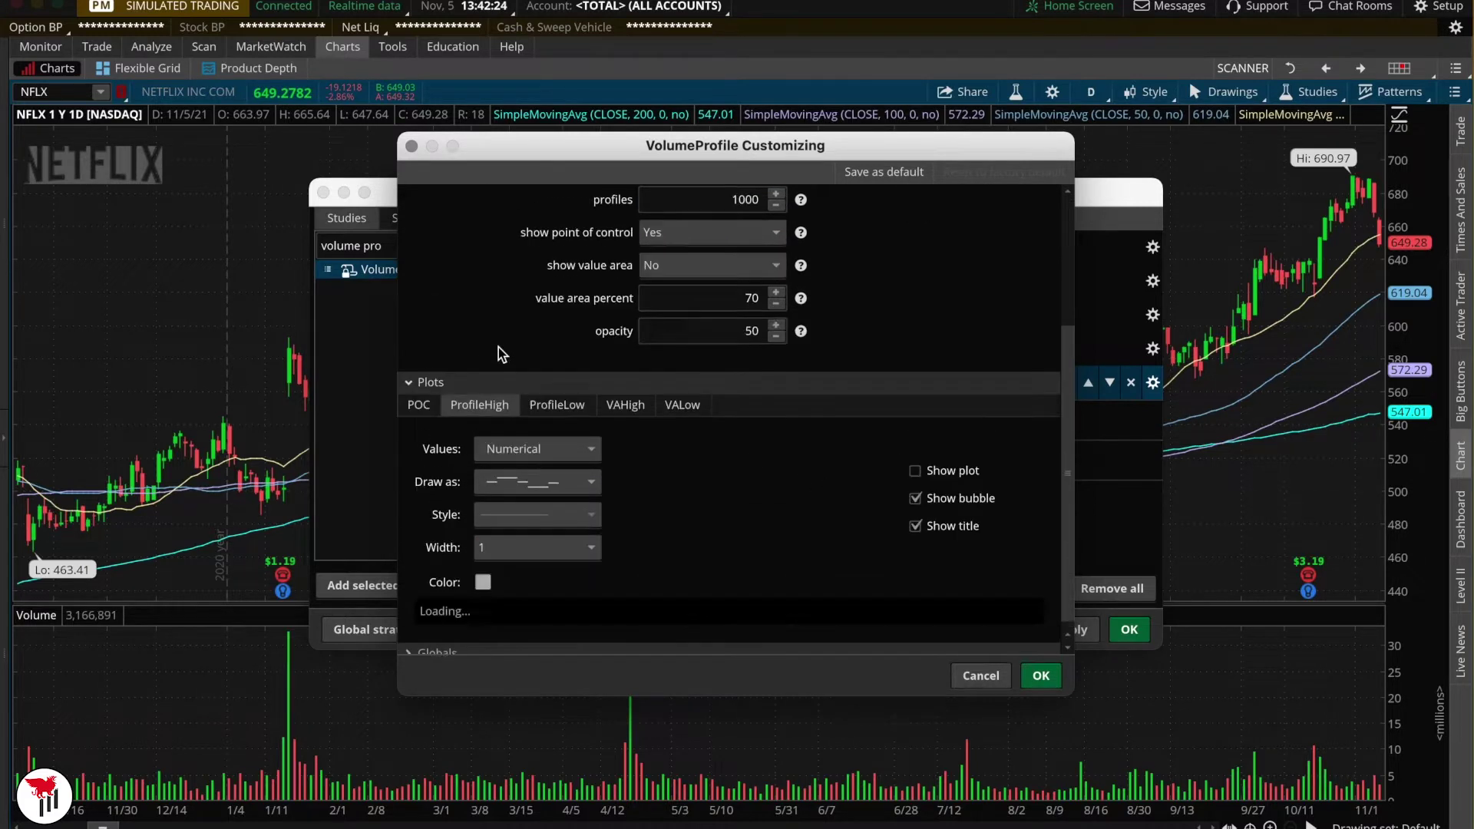
{"action": "left_click", "coordinate": [614, 407]}
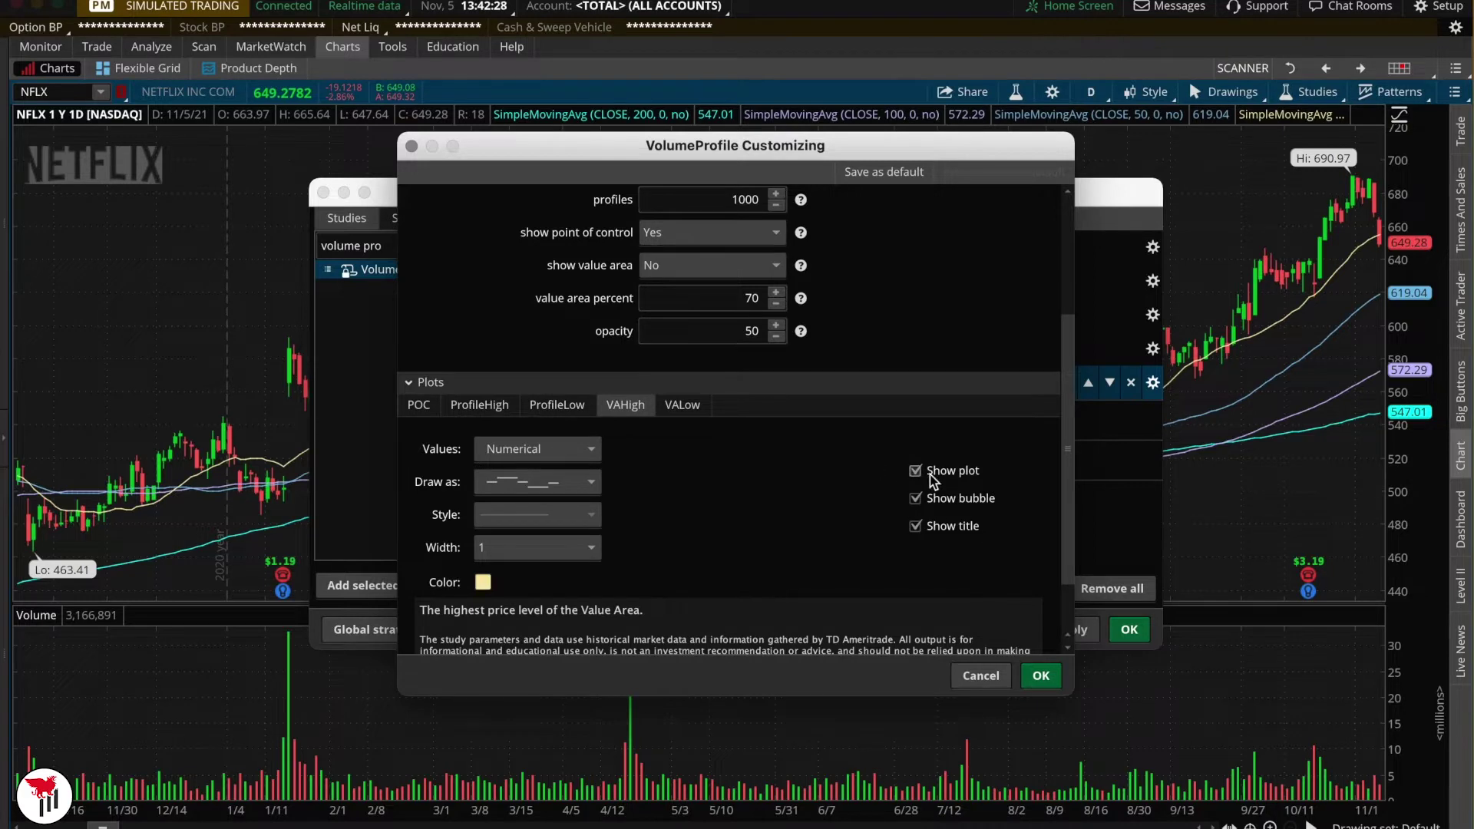
{"action": "left_click", "coordinate": [694, 407]}
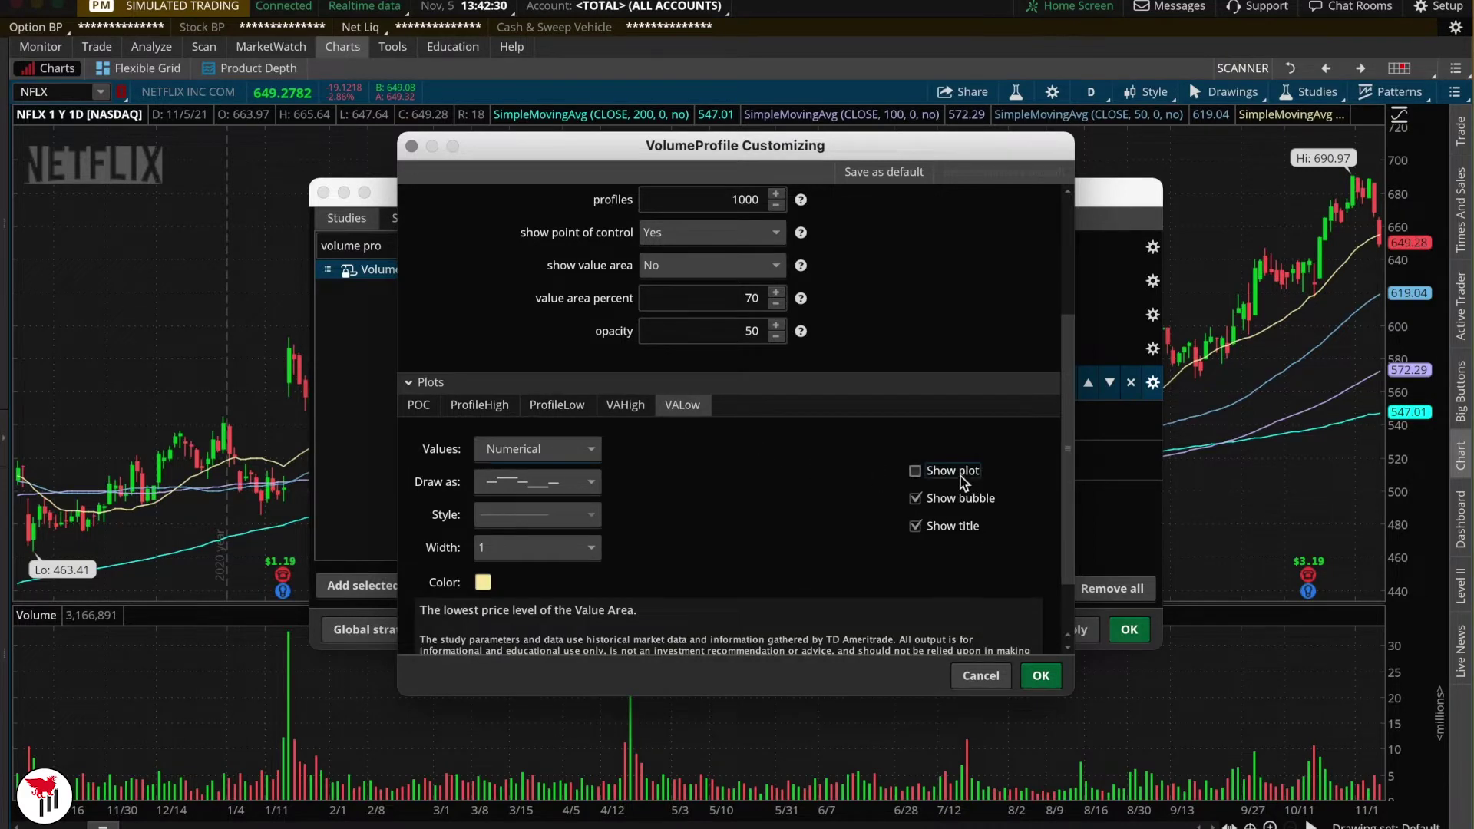
{"action": "left_click", "coordinate": [419, 405]}
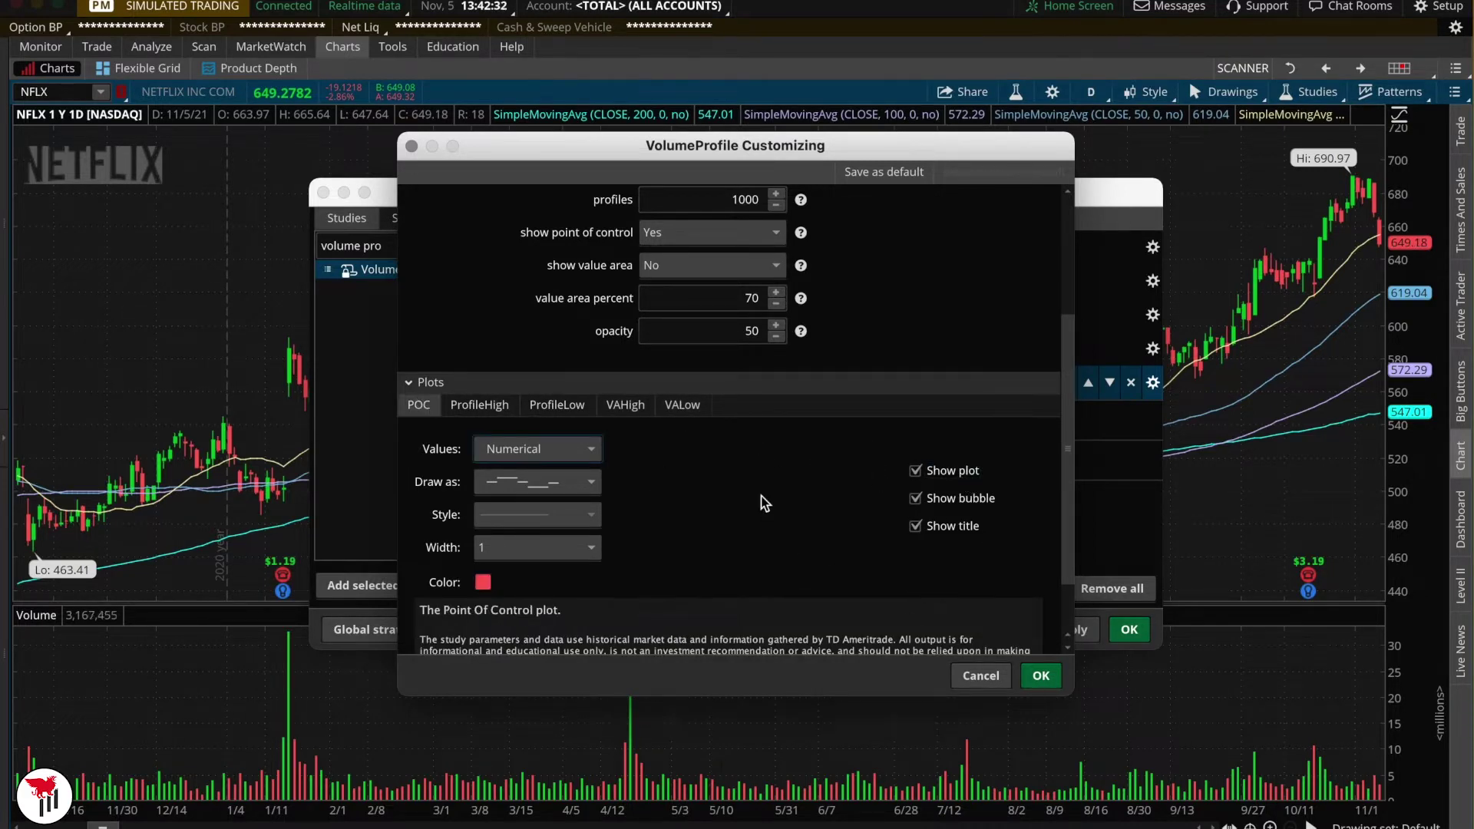
{"action": "scroll", "coordinate": [764, 502], "scroll_direction": "up", "scroll_amount": 5}
{"action": "left_click", "coordinate": [783, 537]}
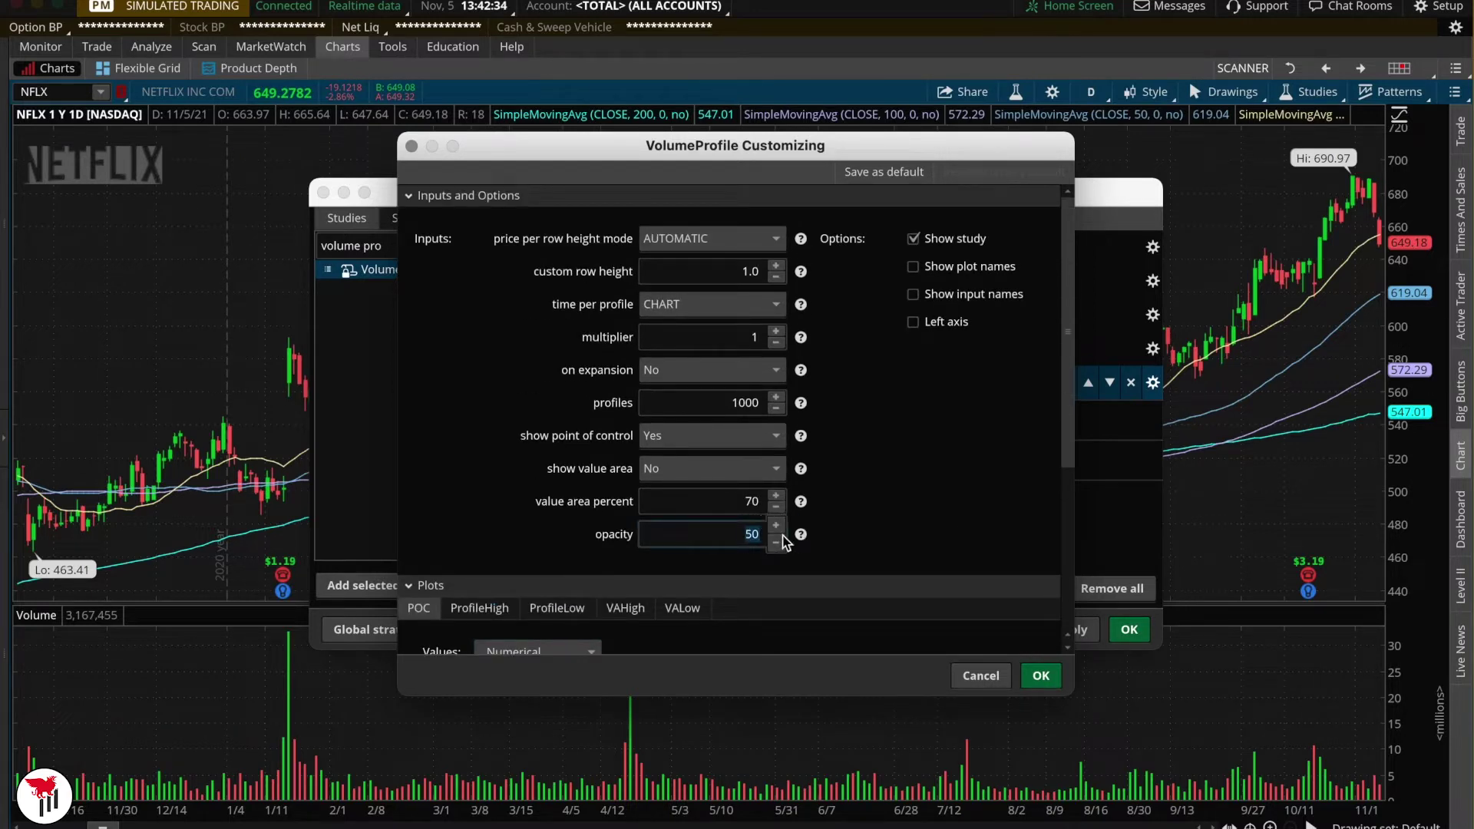
{"action": "type", "text": "15"}
{"action": "left_click", "coordinate": [1040, 677]}
{"action": "left_click", "coordinate": [1080, 628]}
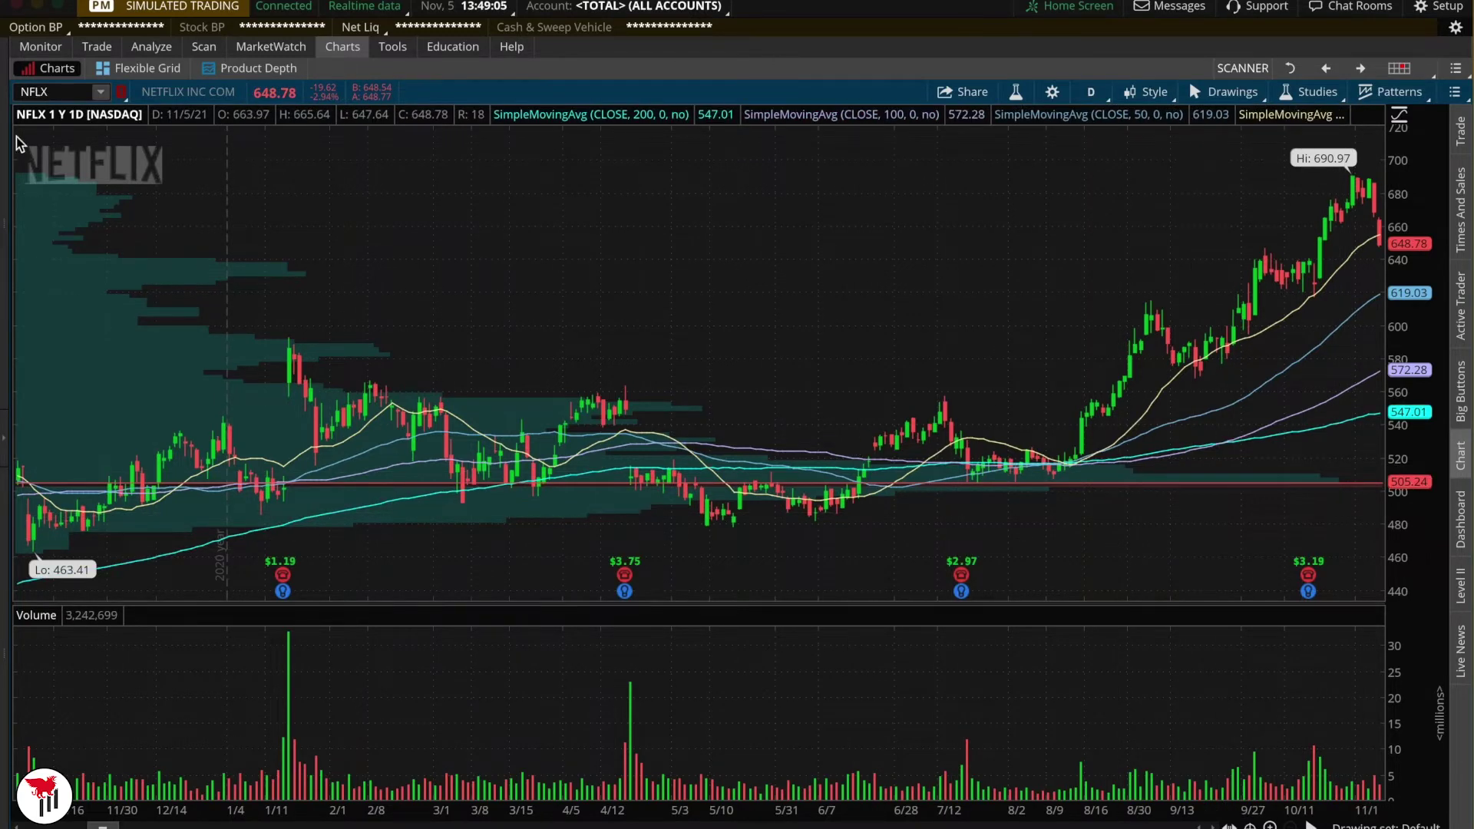
Enter TDOC as the chart symbol to load Teladoc's one-year daily chart.
{"action": "left_click", "coordinate": [61, 90]}
{"action": "type", "text": "TDOC"}
{"action": "key", "text": "Return"}
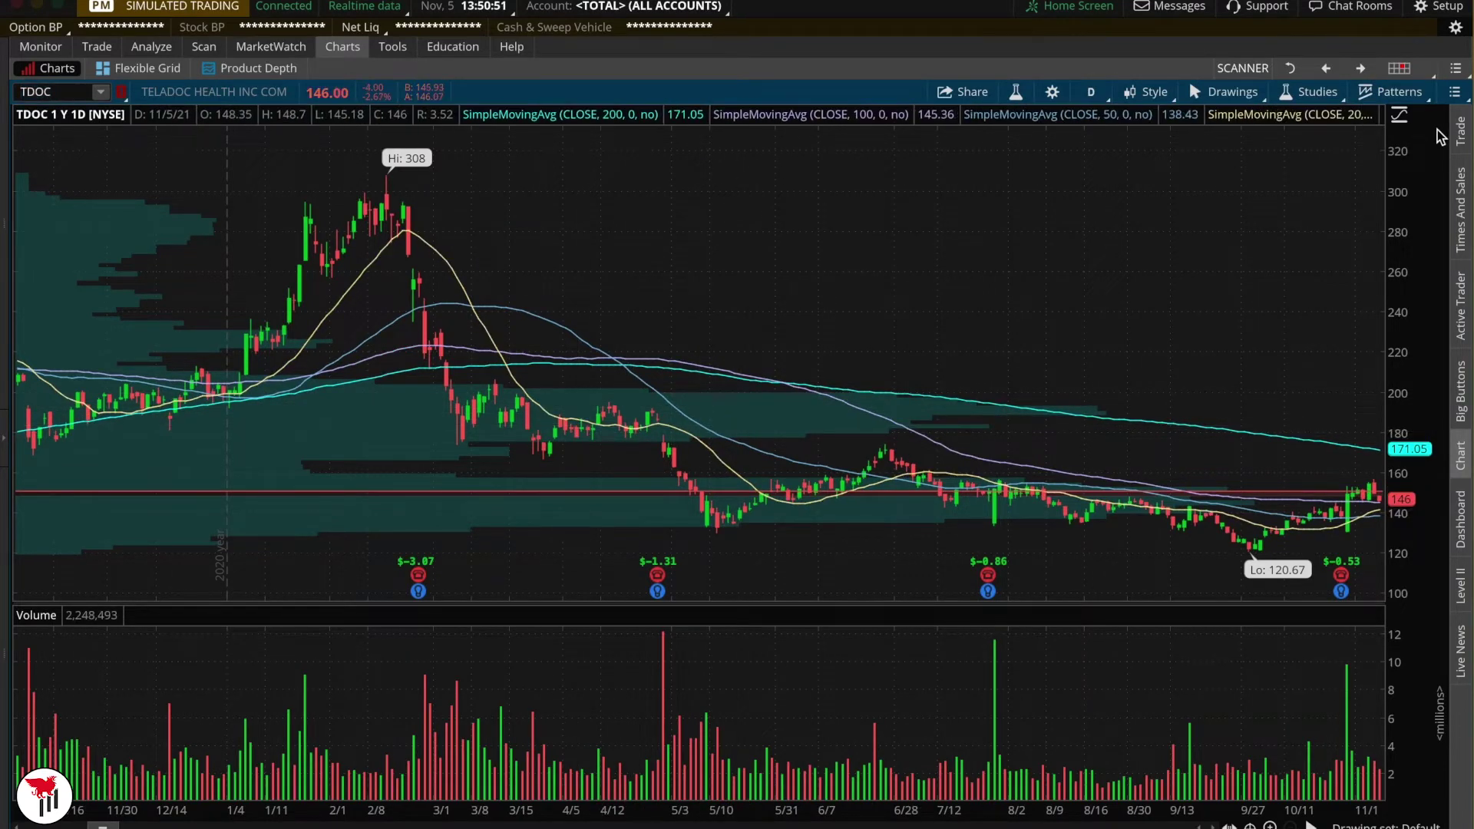
Save the chart grid layout as SCANNER, then go to the Flexible Grid.
{"action": "left_click", "coordinate": [1398, 68]}
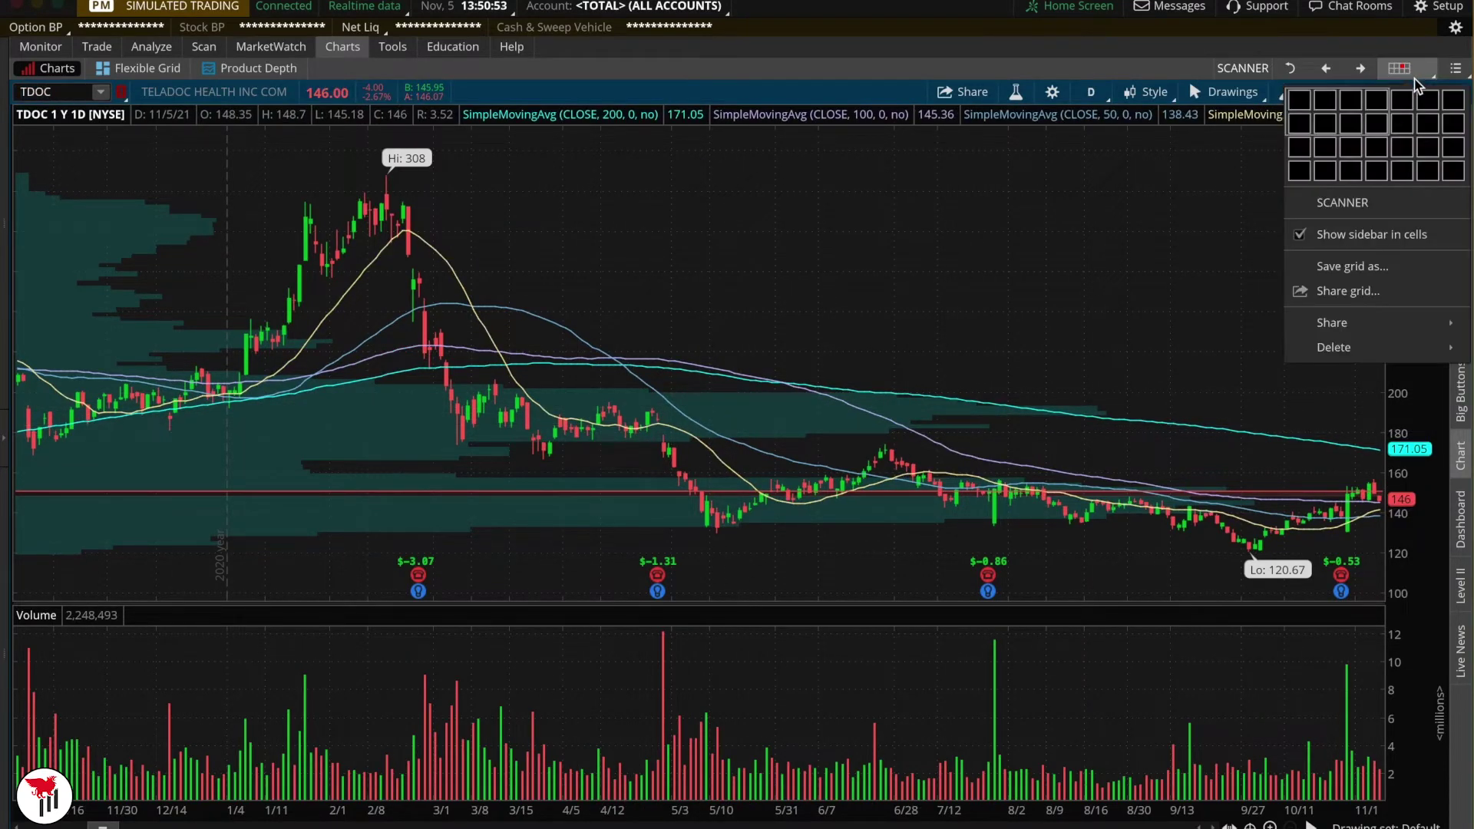
{"action": "double_click", "coordinate": [1398, 68]}
{"action": "left_click", "coordinate": [1337, 270]}
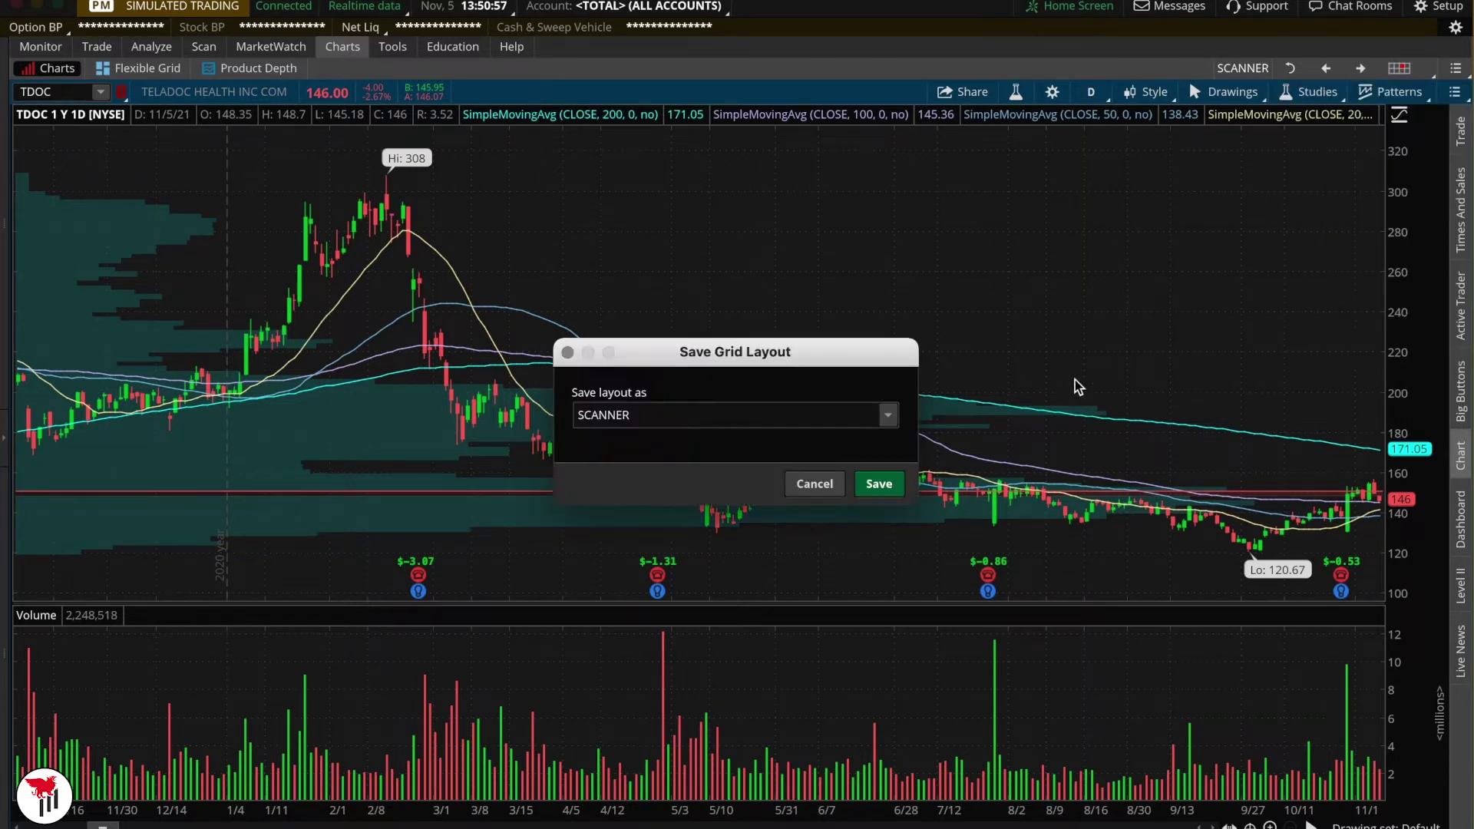
{"action": "left_click", "coordinate": [879, 482]}
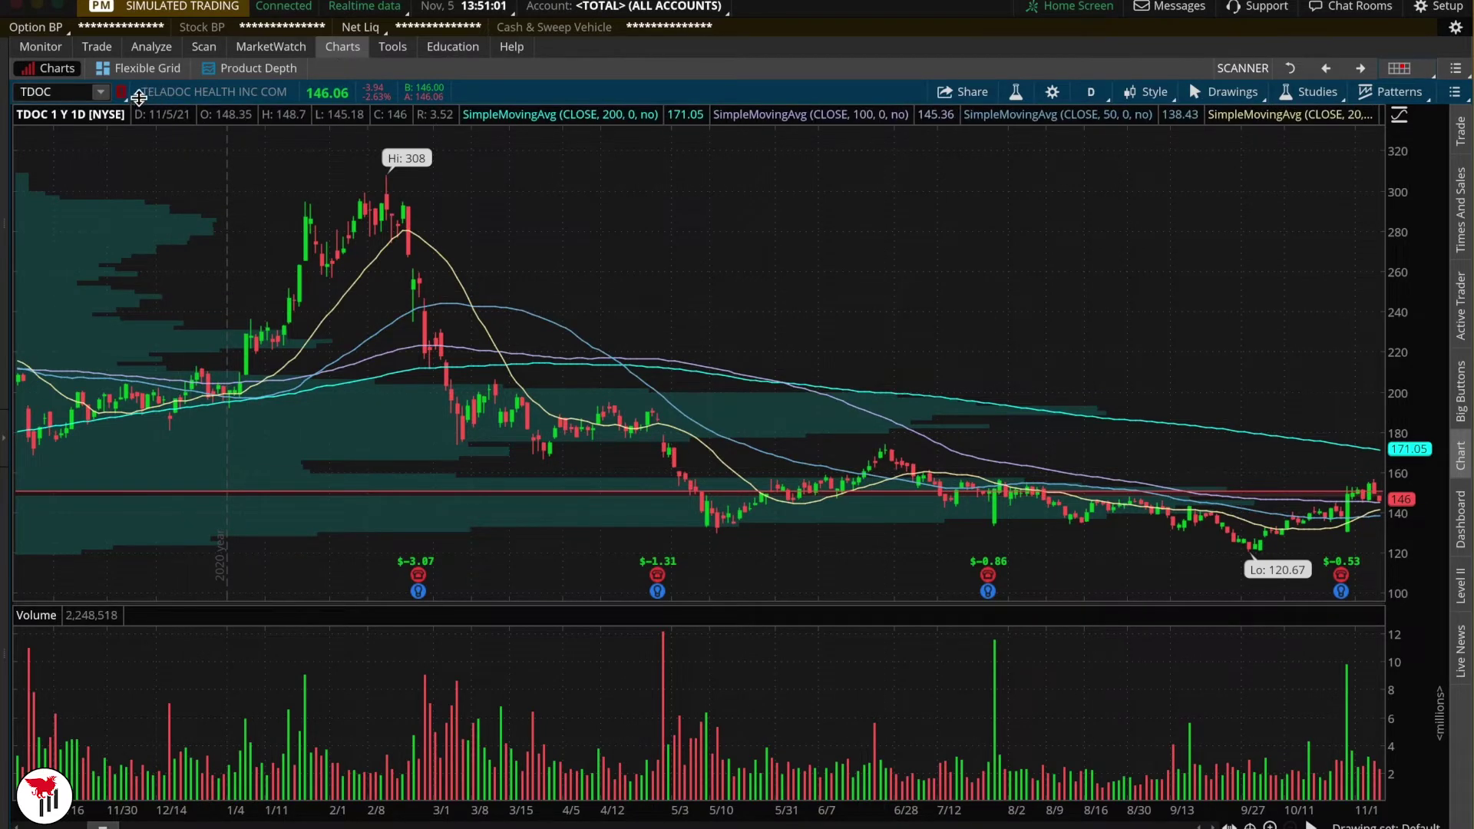
{"action": "left_click", "coordinate": [107, 69]}
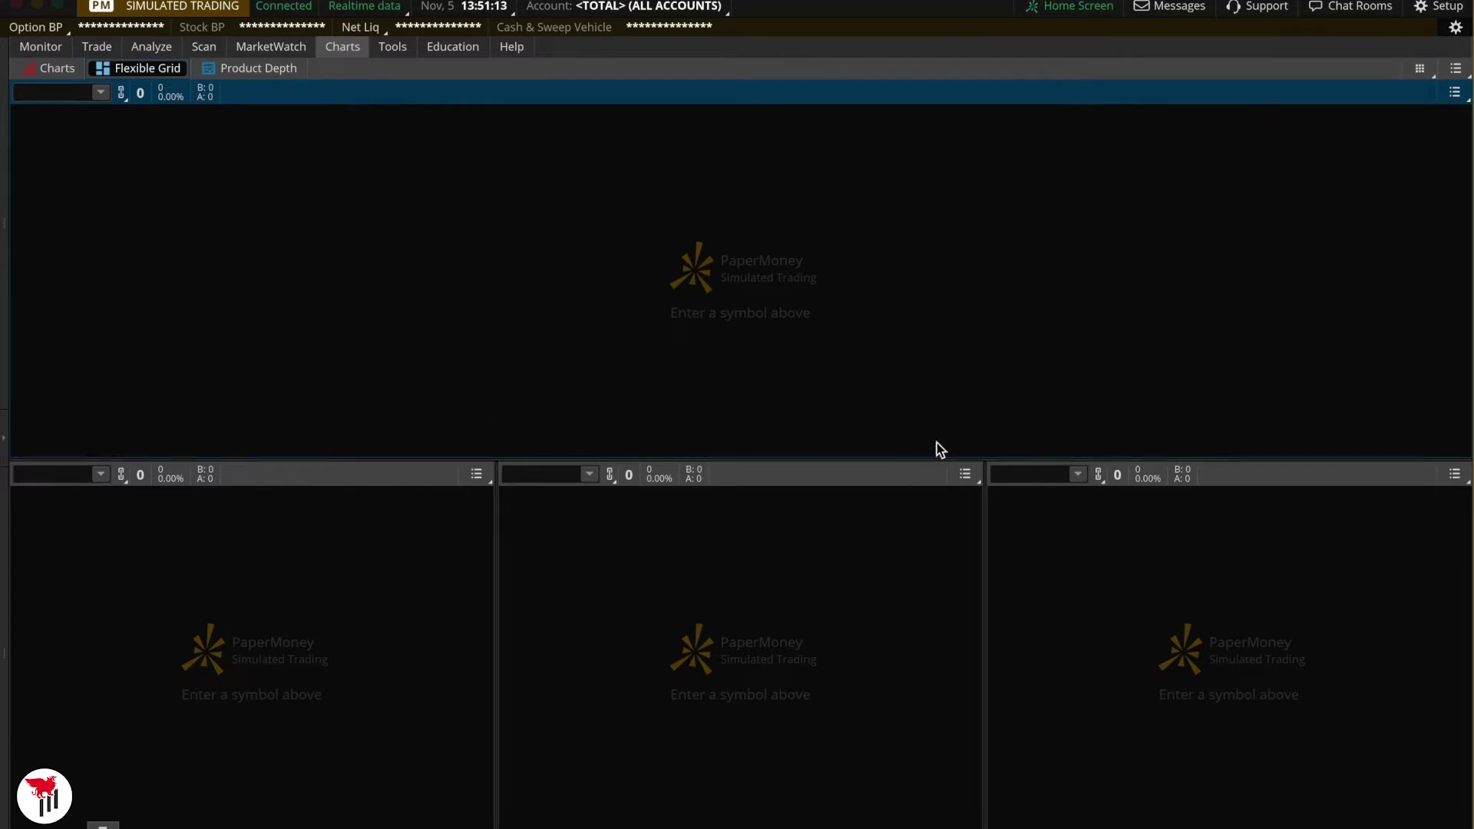
Remove the top and right grid cells, widen the left chart, and link it to yellow.
{"action": "left_click", "coordinate": [1418, 71]}
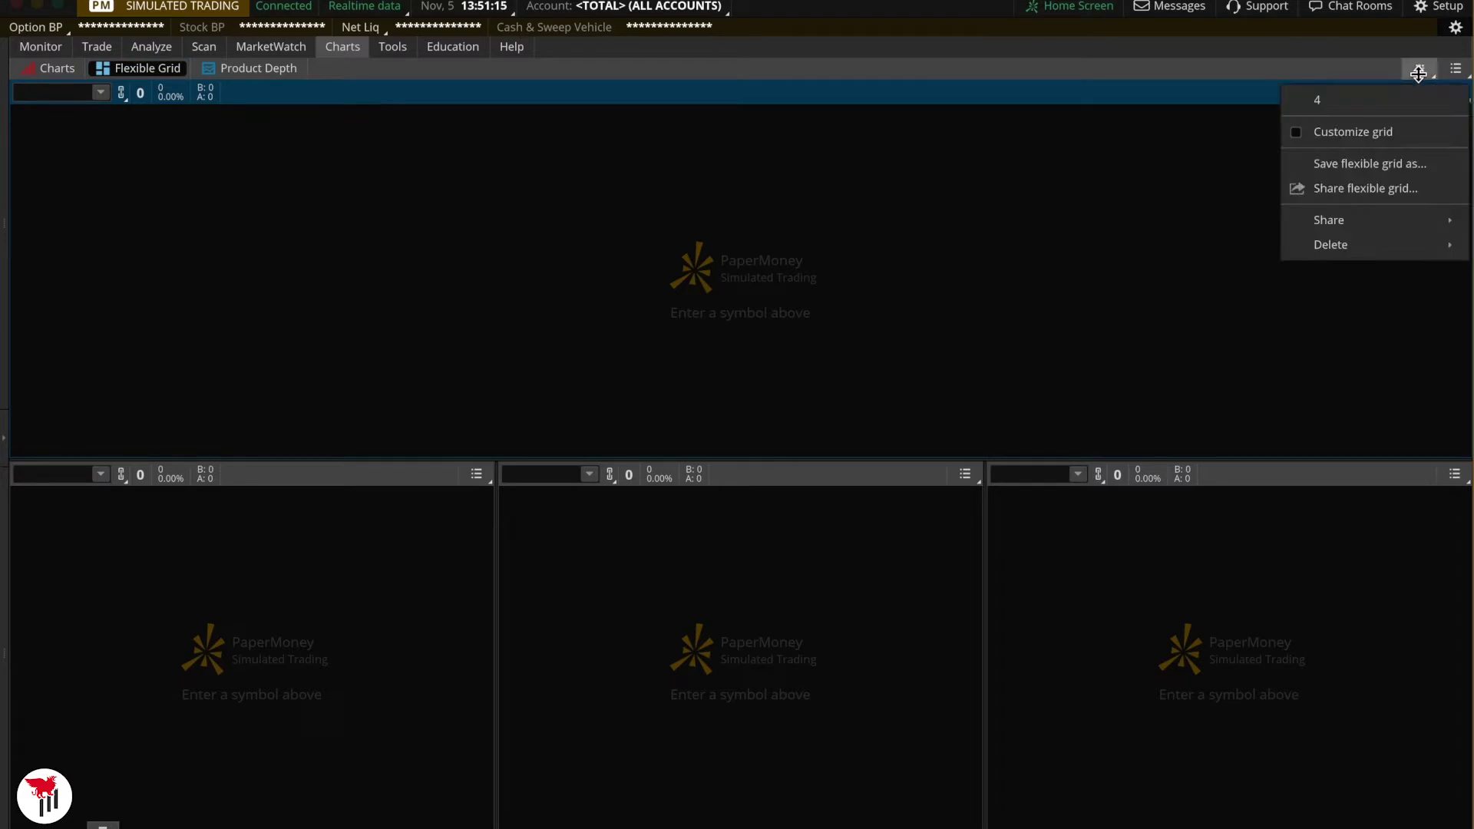
{"action": "left_click", "coordinate": [1418, 71]}
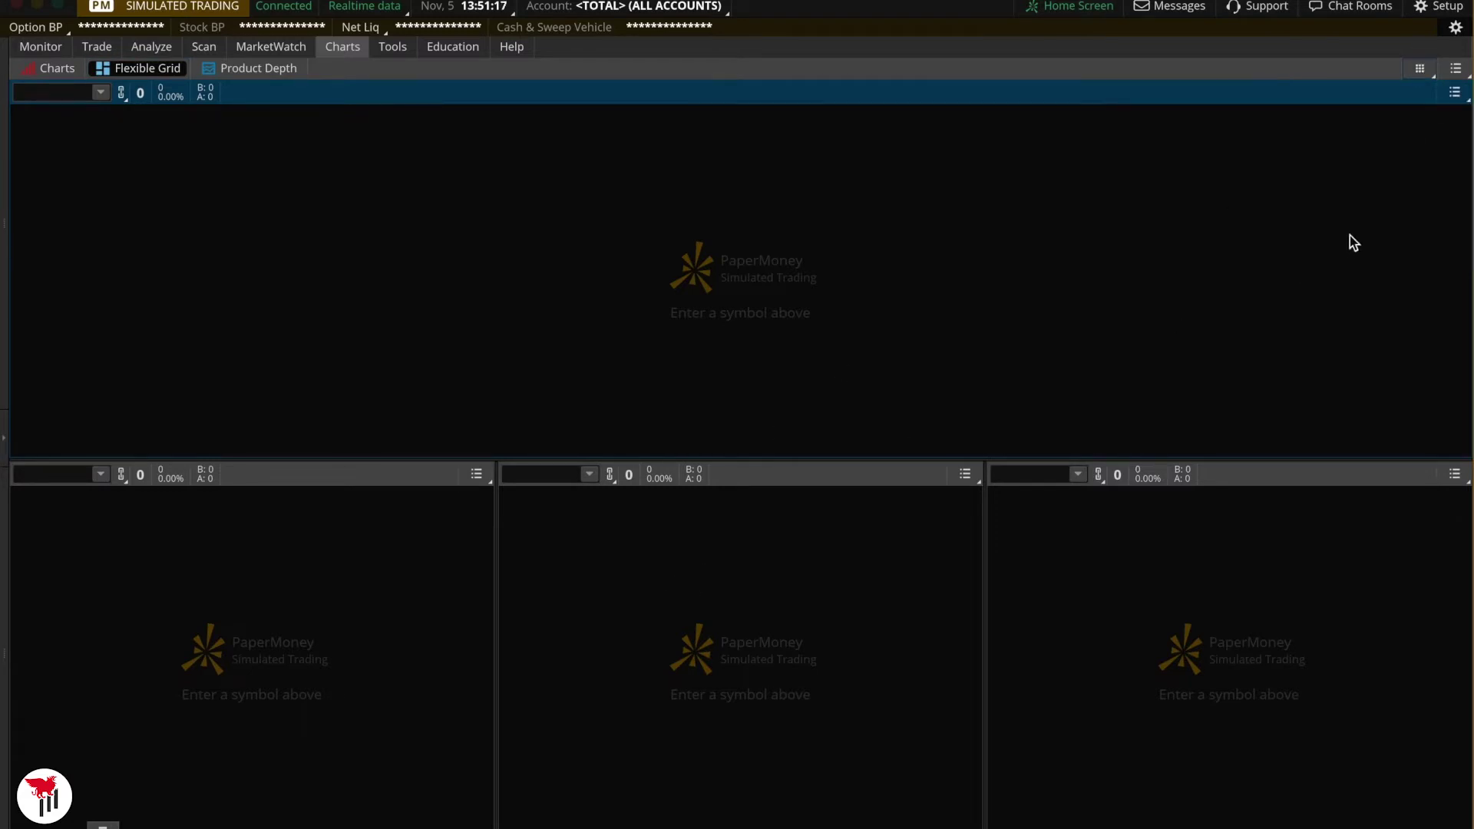
{"action": "left_click", "coordinate": [1420, 70]}
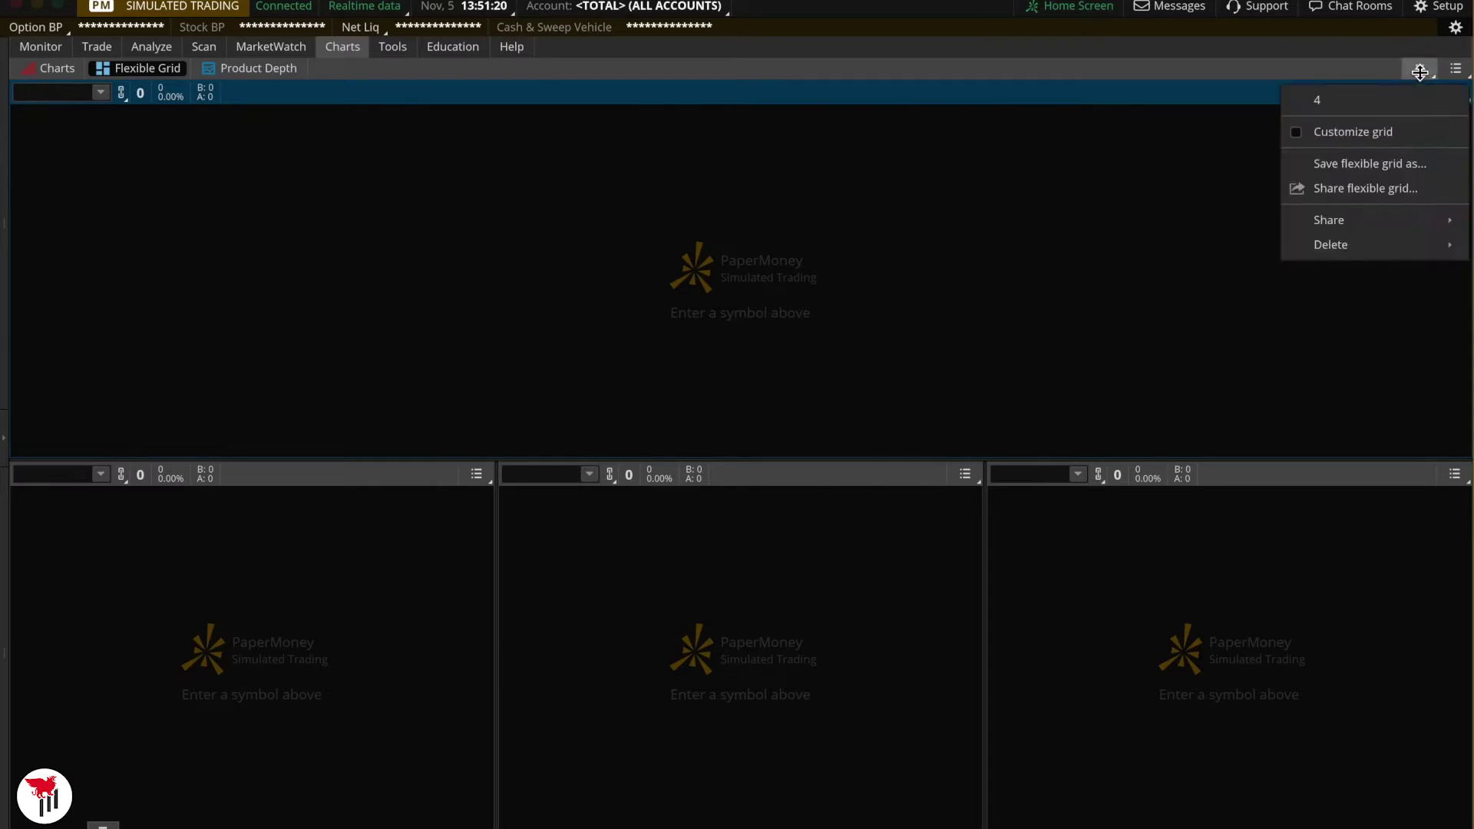
{"action": "left_click", "coordinate": [1300, 135]}
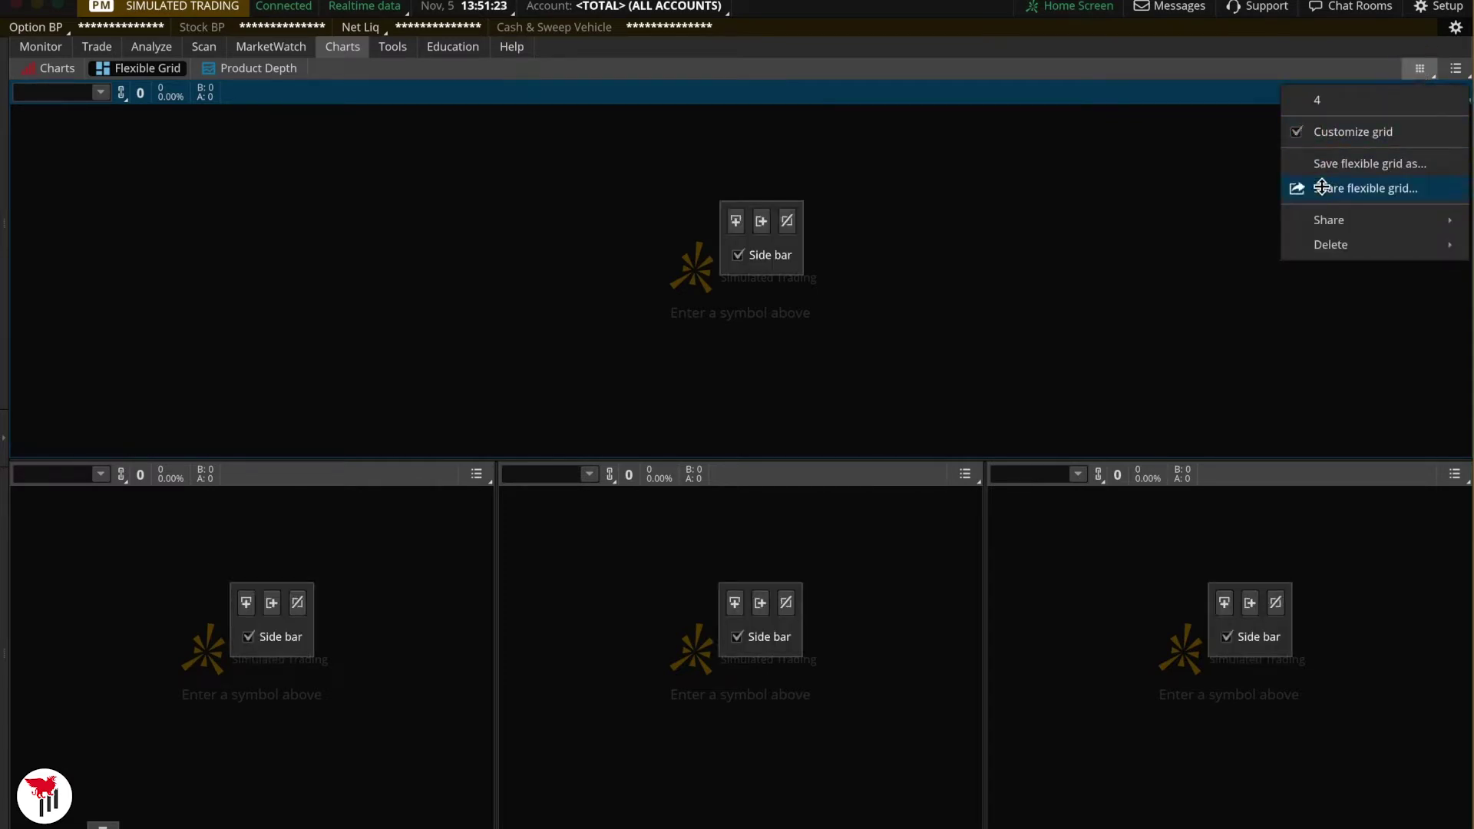
{"action": "left_click", "coordinate": [786, 222]}
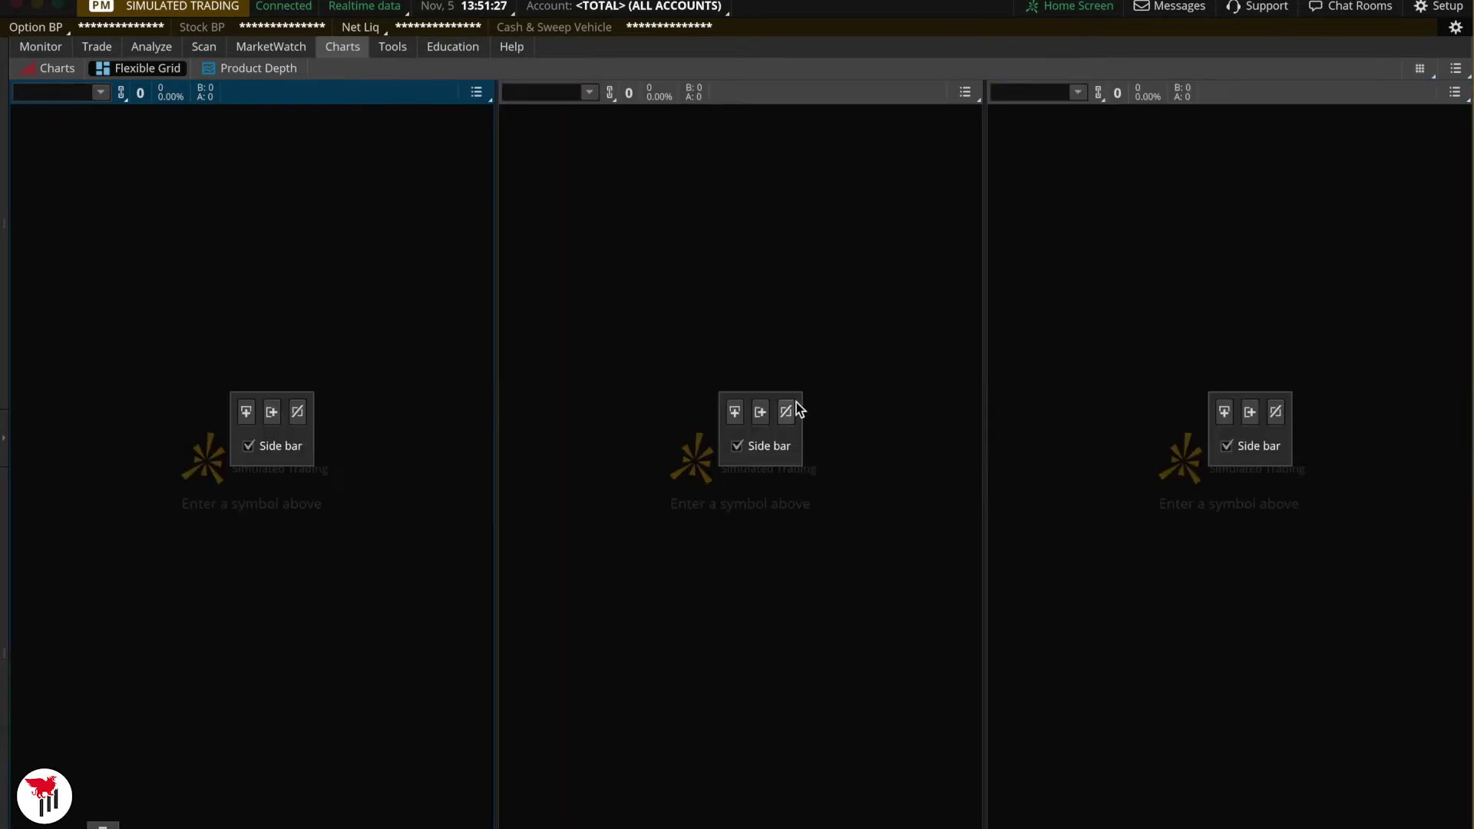
{"action": "left_click", "coordinate": [1276, 413]}
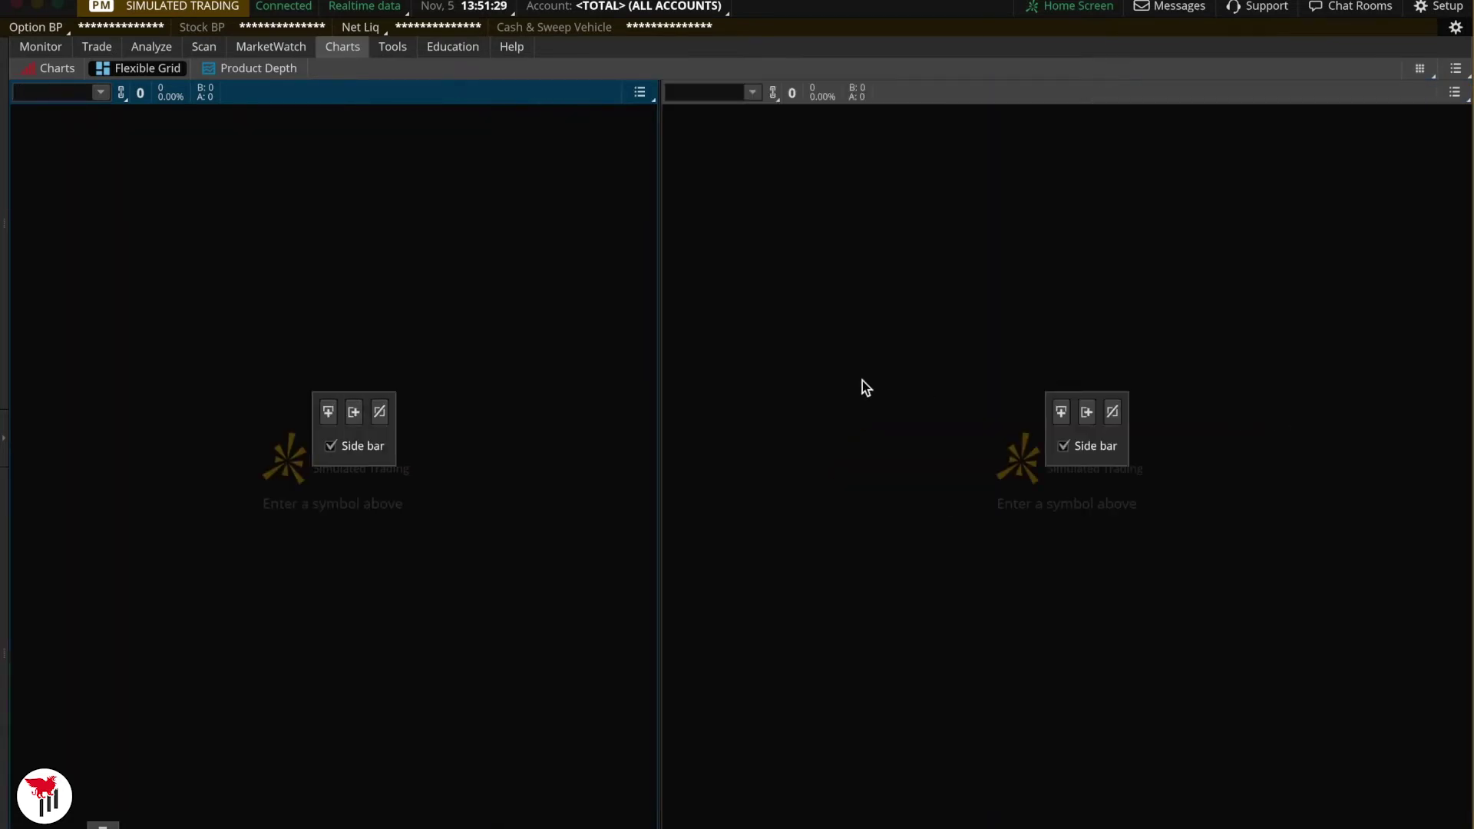
{"action": "left_click_drag", "start_coordinate": [658, 313], "coordinate": [787, 321]}
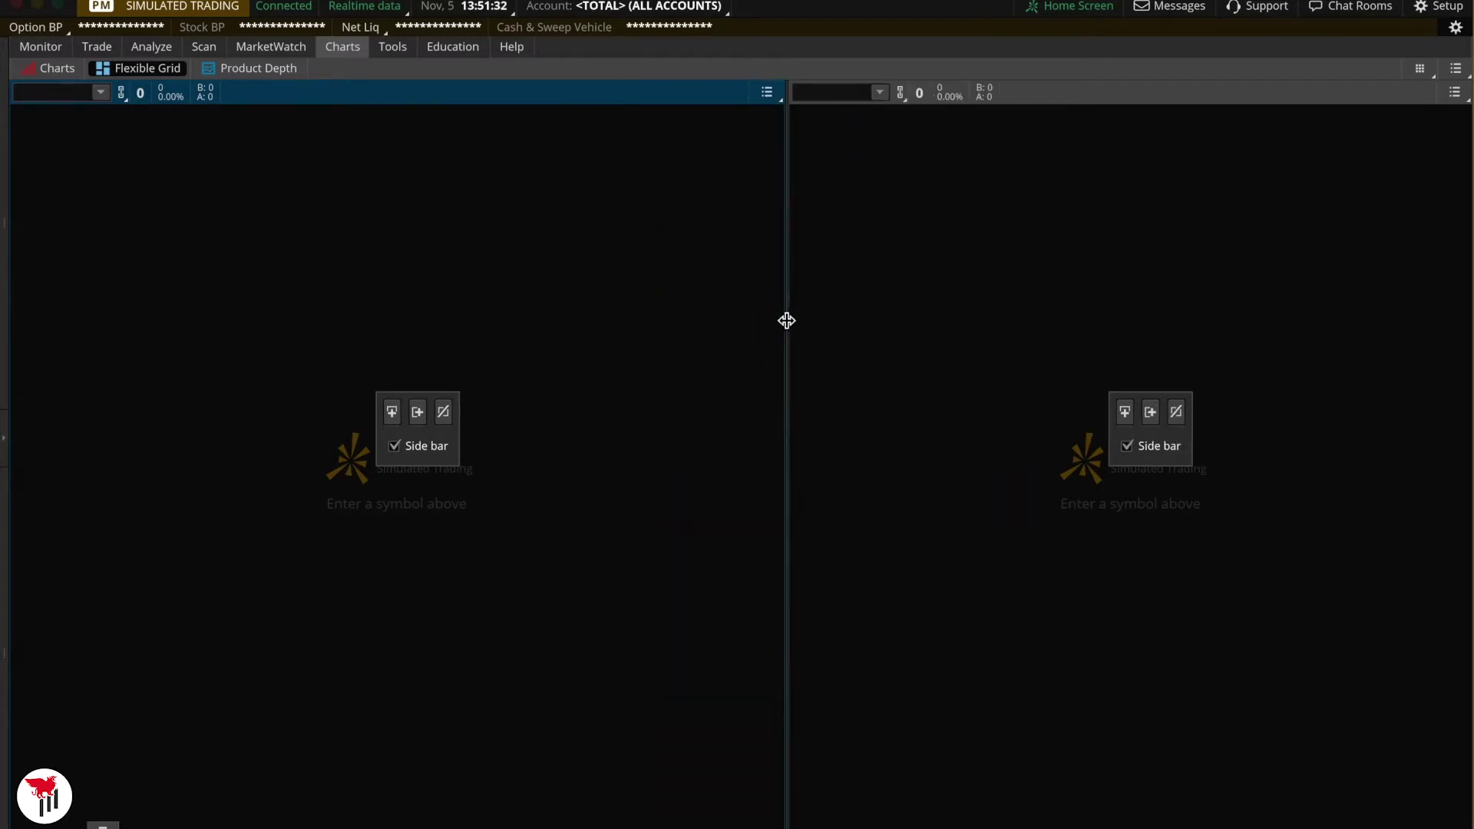
{"action": "left_click", "coordinate": [120, 93]}
{"action": "left_click", "coordinate": [101, 174]}
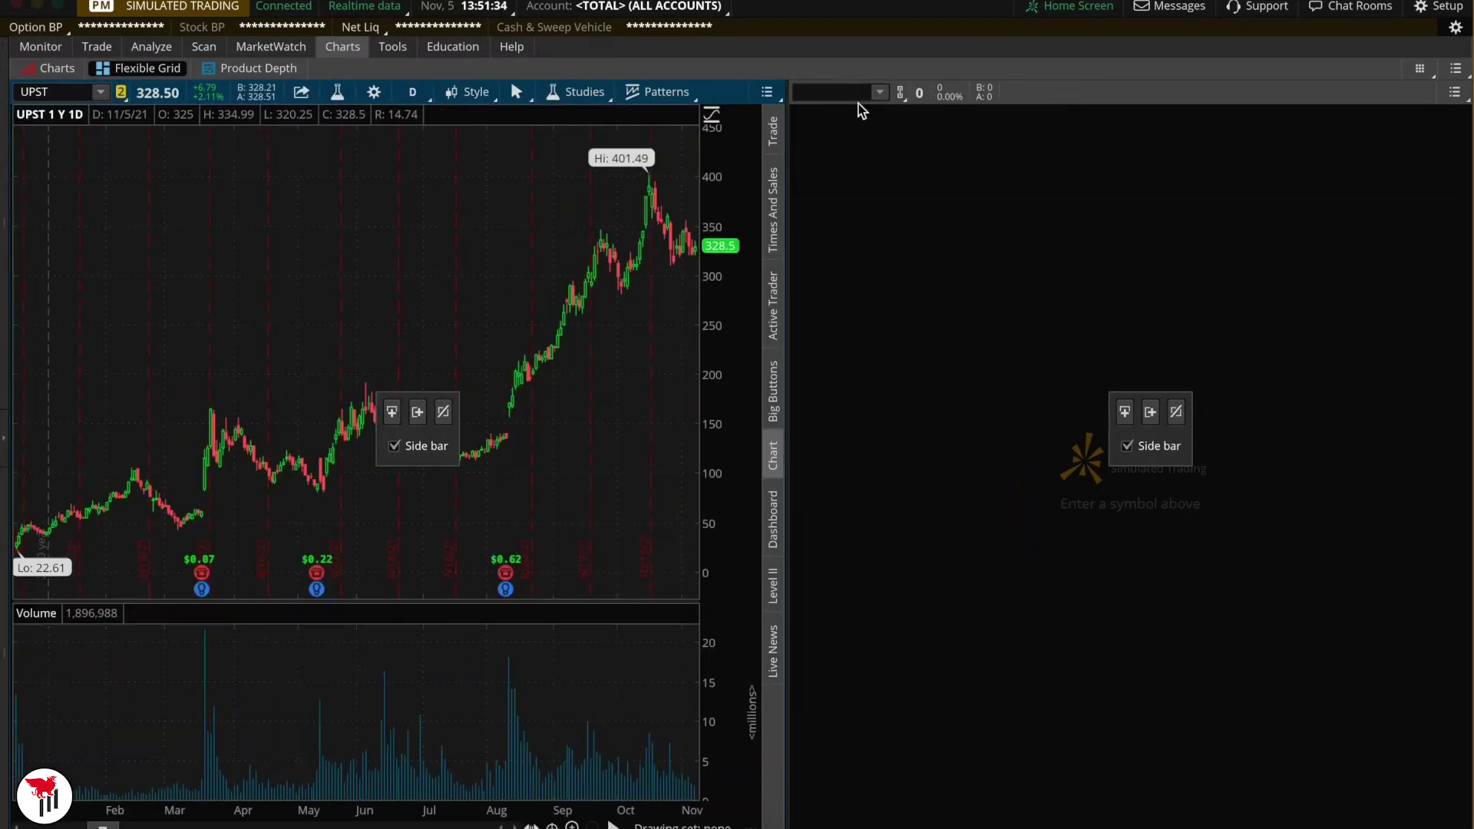
Link the right cell to yellow and load the active day trading style on the left chart.
{"action": "left_click", "coordinate": [900, 93]}
{"action": "left_click", "coordinate": [885, 173]}
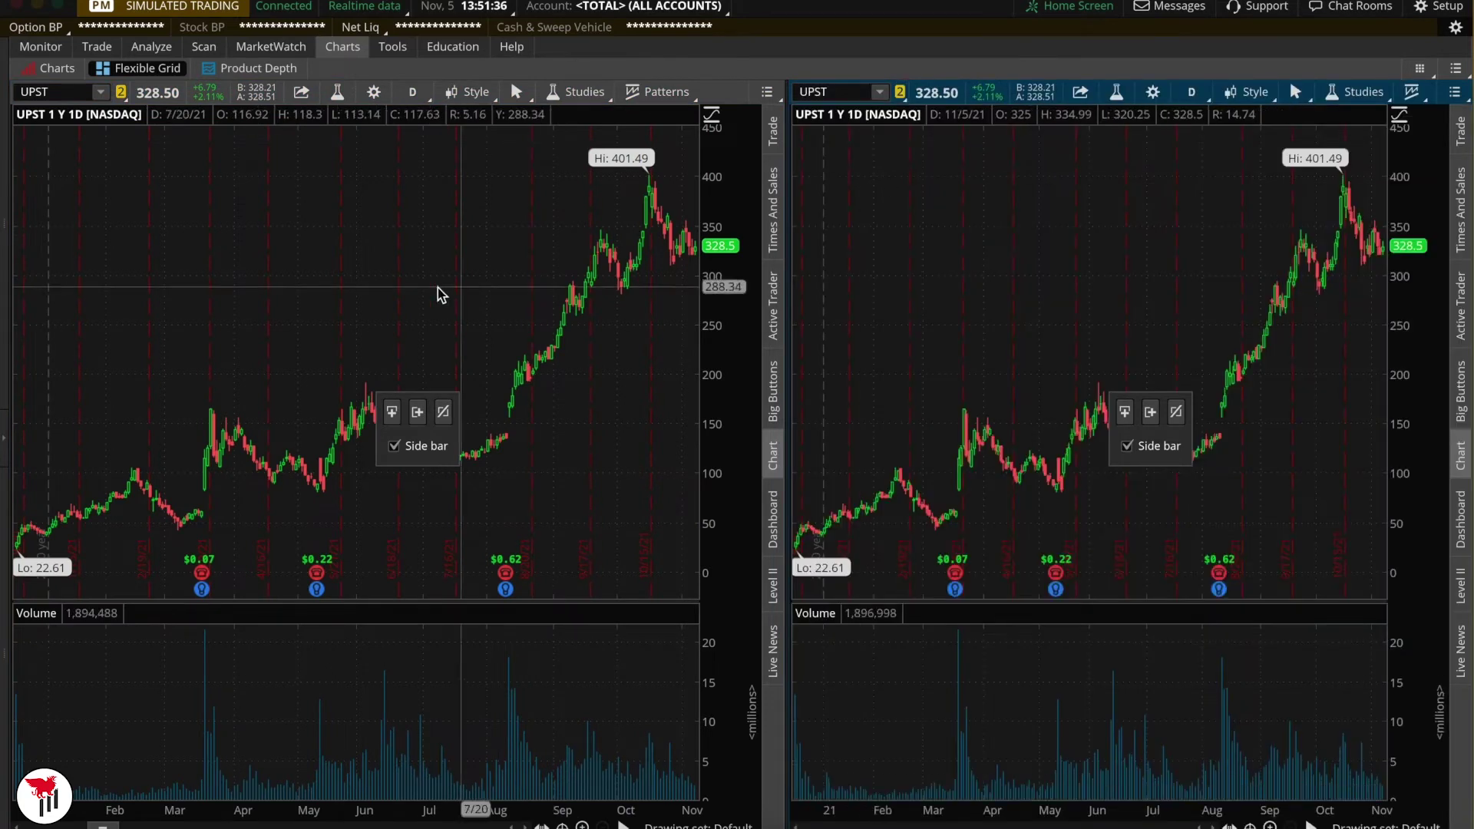
{"action": "right_click", "coordinate": [435, 288]}
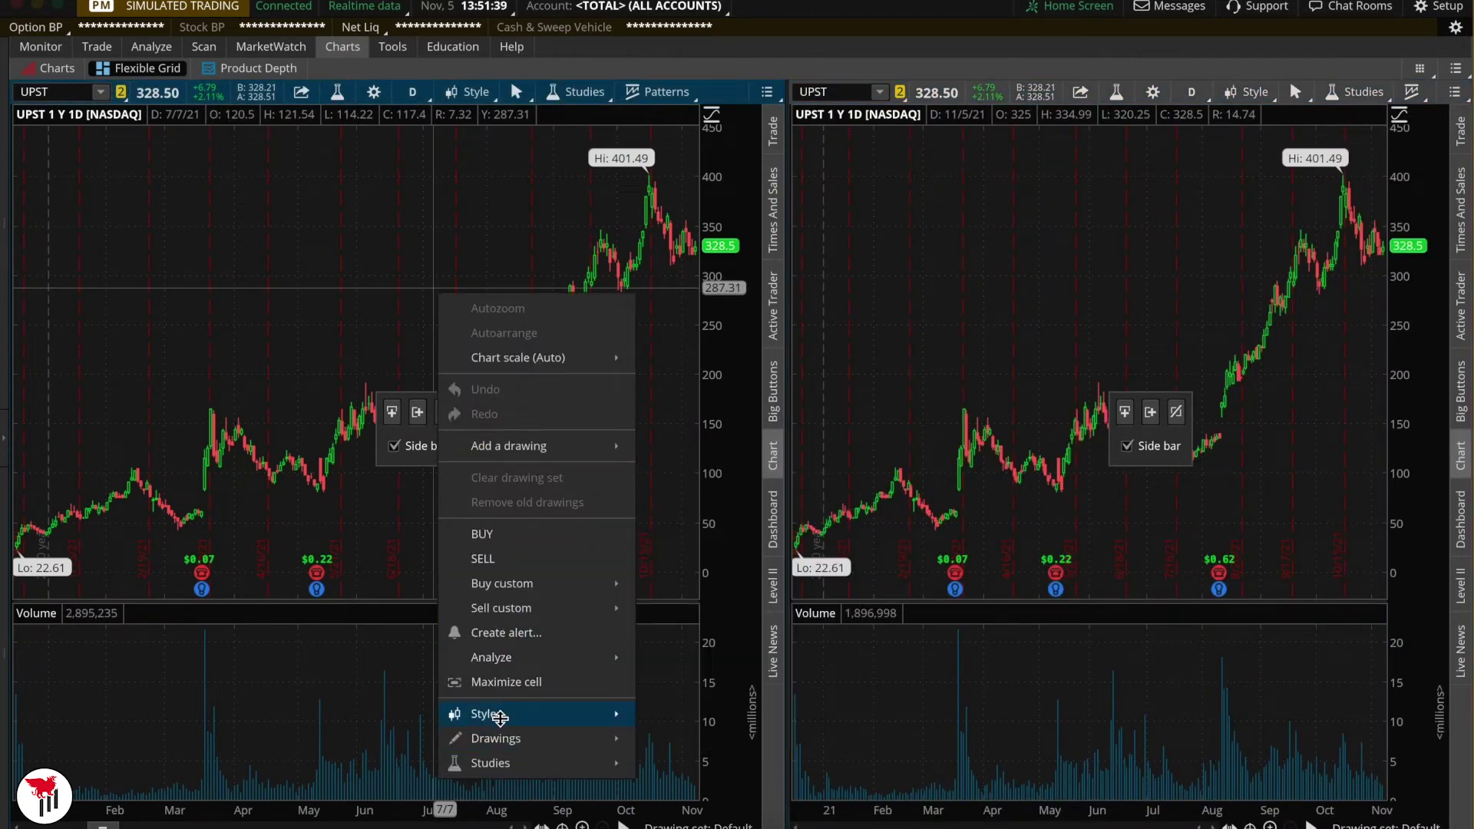
{"action": "mouse_move", "coordinate": [499, 718]}
{"action": "mouse_move", "coordinate": [790, 691]}
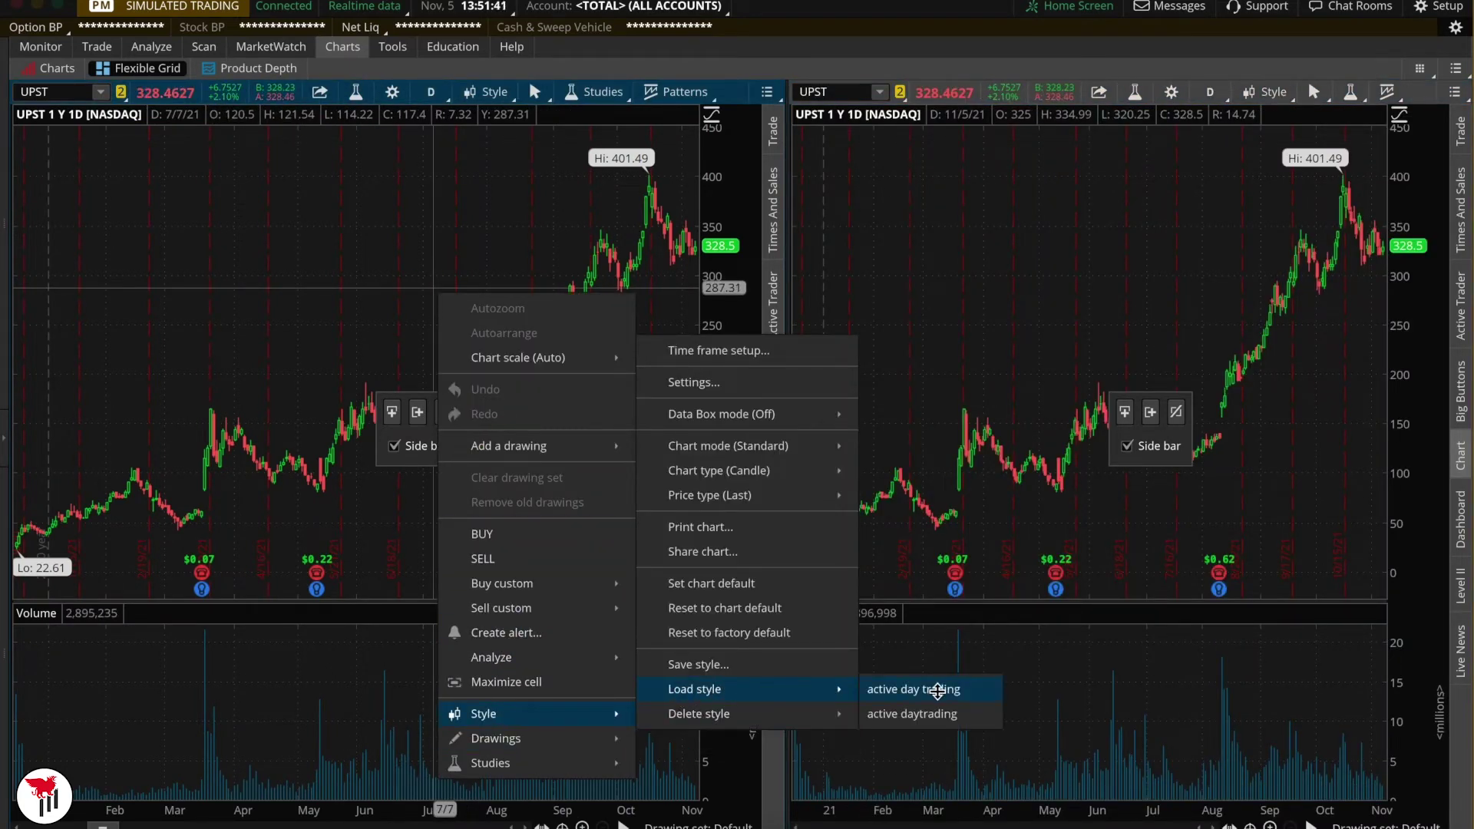
{"action": "left_click", "coordinate": [937, 689]}
Load the active day trading style on the right chart as well.
{"action": "right_click", "coordinate": [912, 418]}
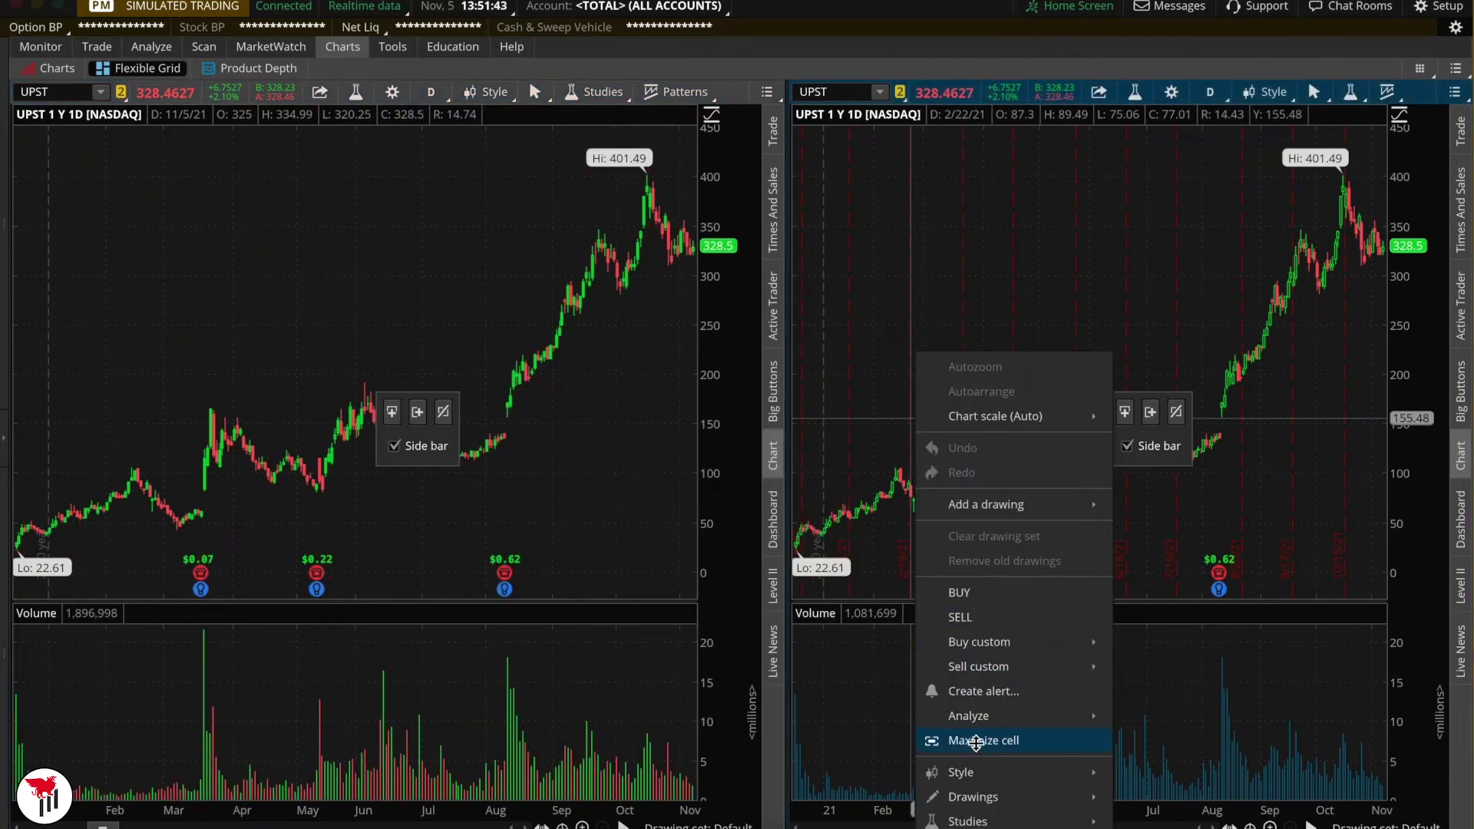
{"action": "mouse_move", "coordinate": [975, 773]}
{"action": "mouse_move", "coordinate": [1176, 752]}
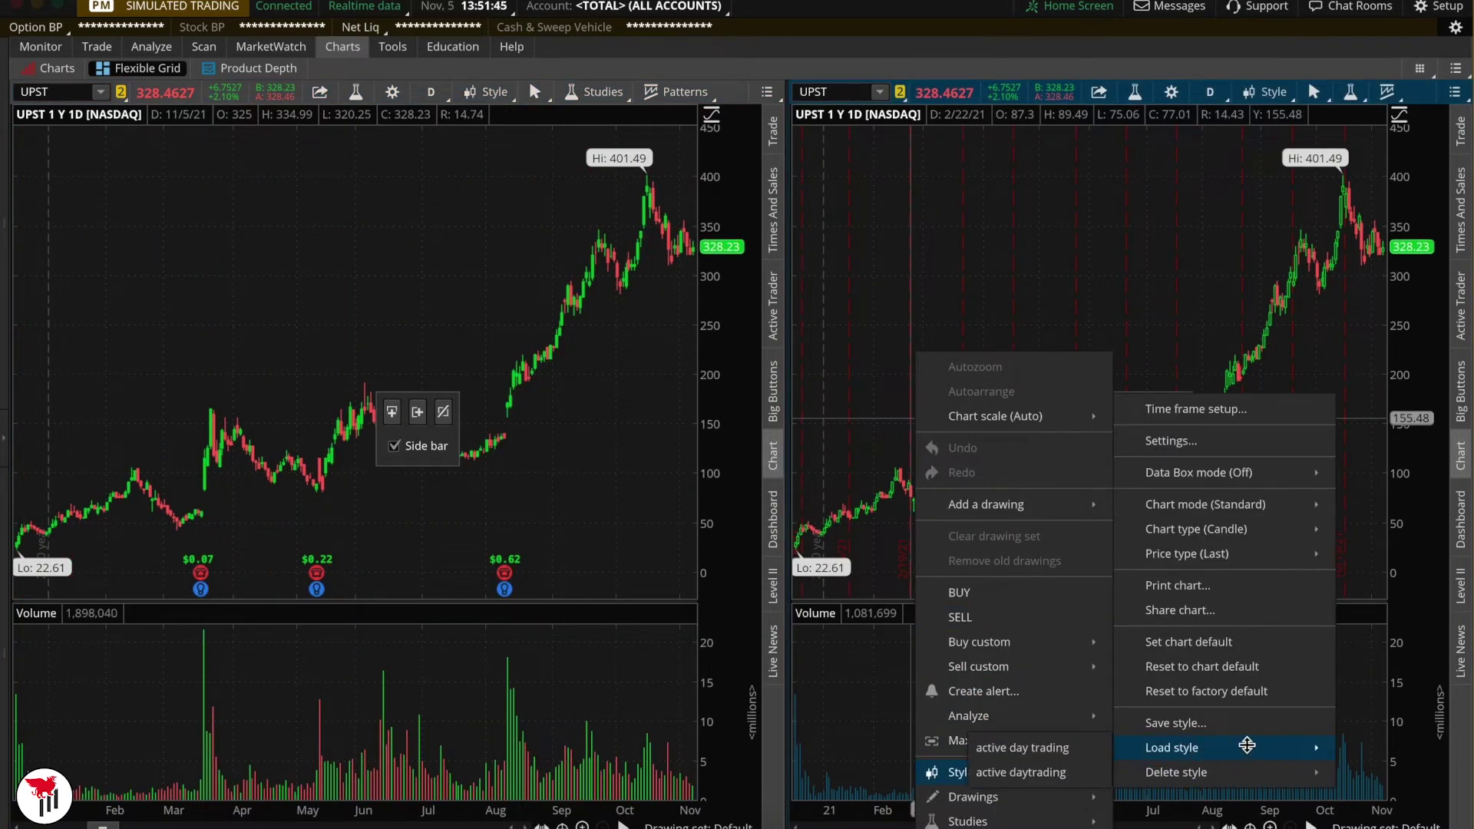
{"action": "left_click", "coordinate": [1087, 755]}
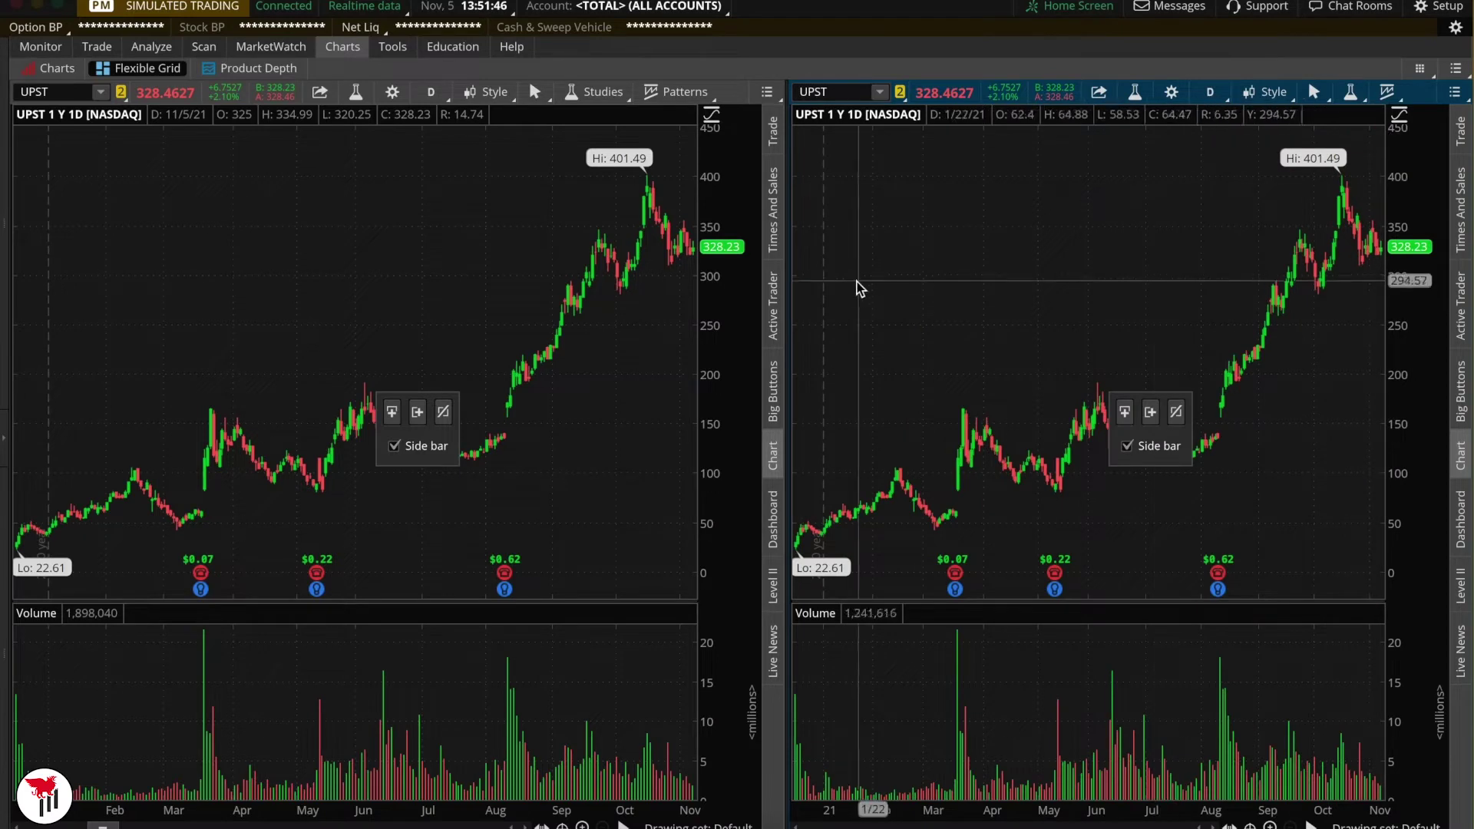
{"action": "left_click", "coordinate": [1417, 71]}
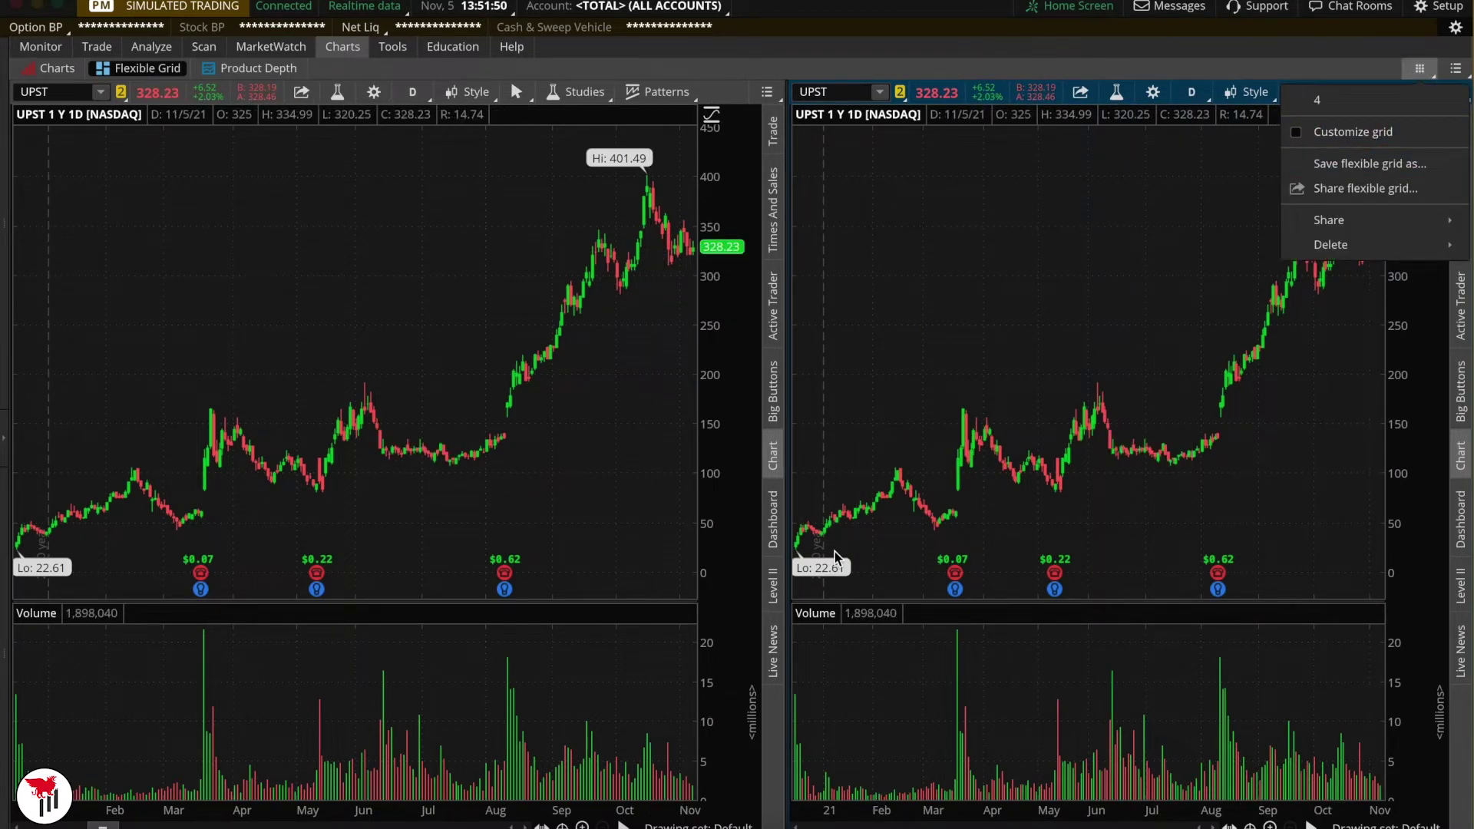
Set the left chart to 1 D : 1m and load QCOM into the linked charts.
{"action": "left_click", "coordinate": [418, 100]}
{"action": "left_click", "coordinate": [418, 97]}
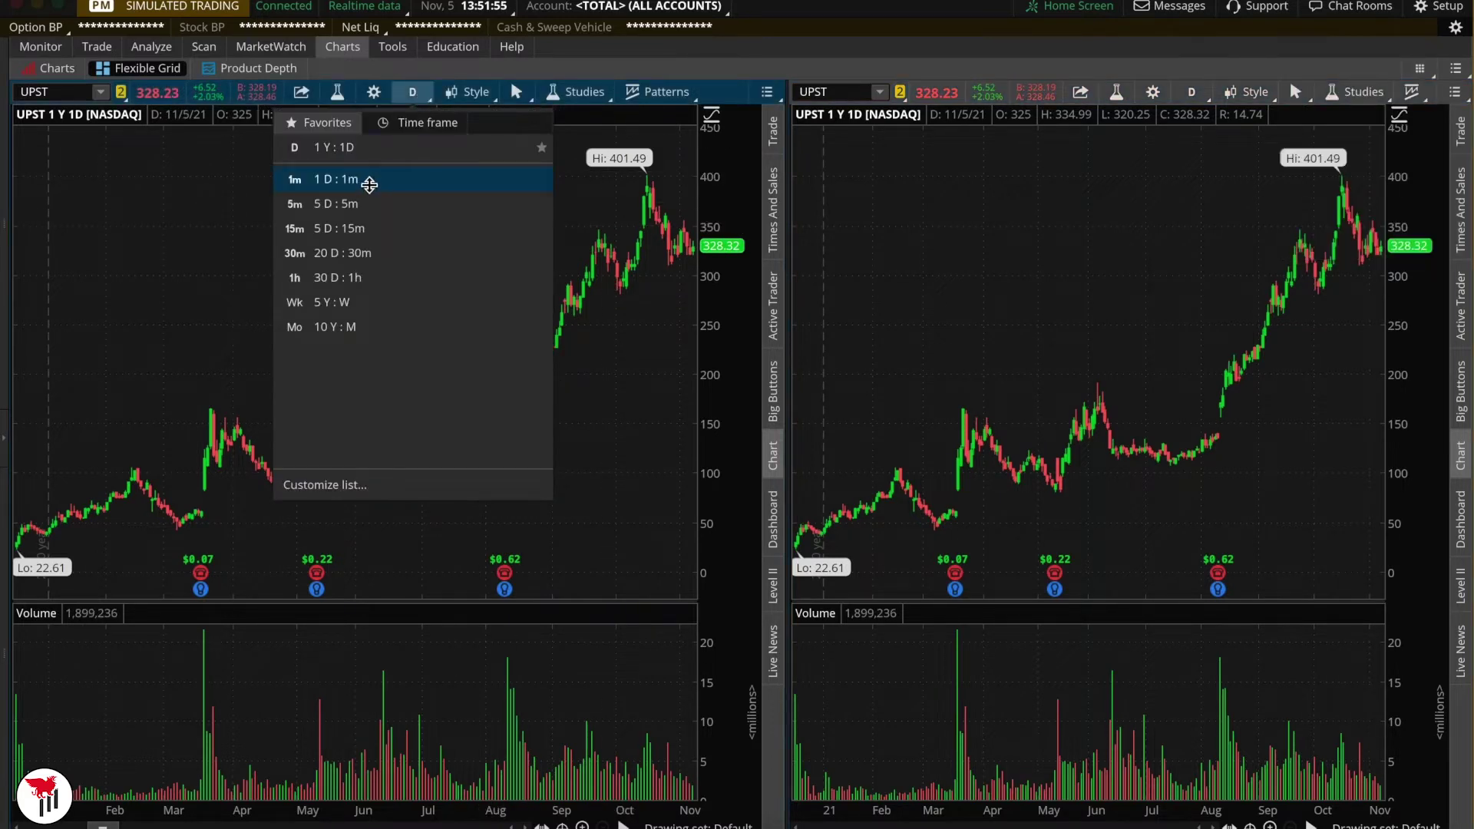
{"action": "left_click", "coordinate": [367, 187]}
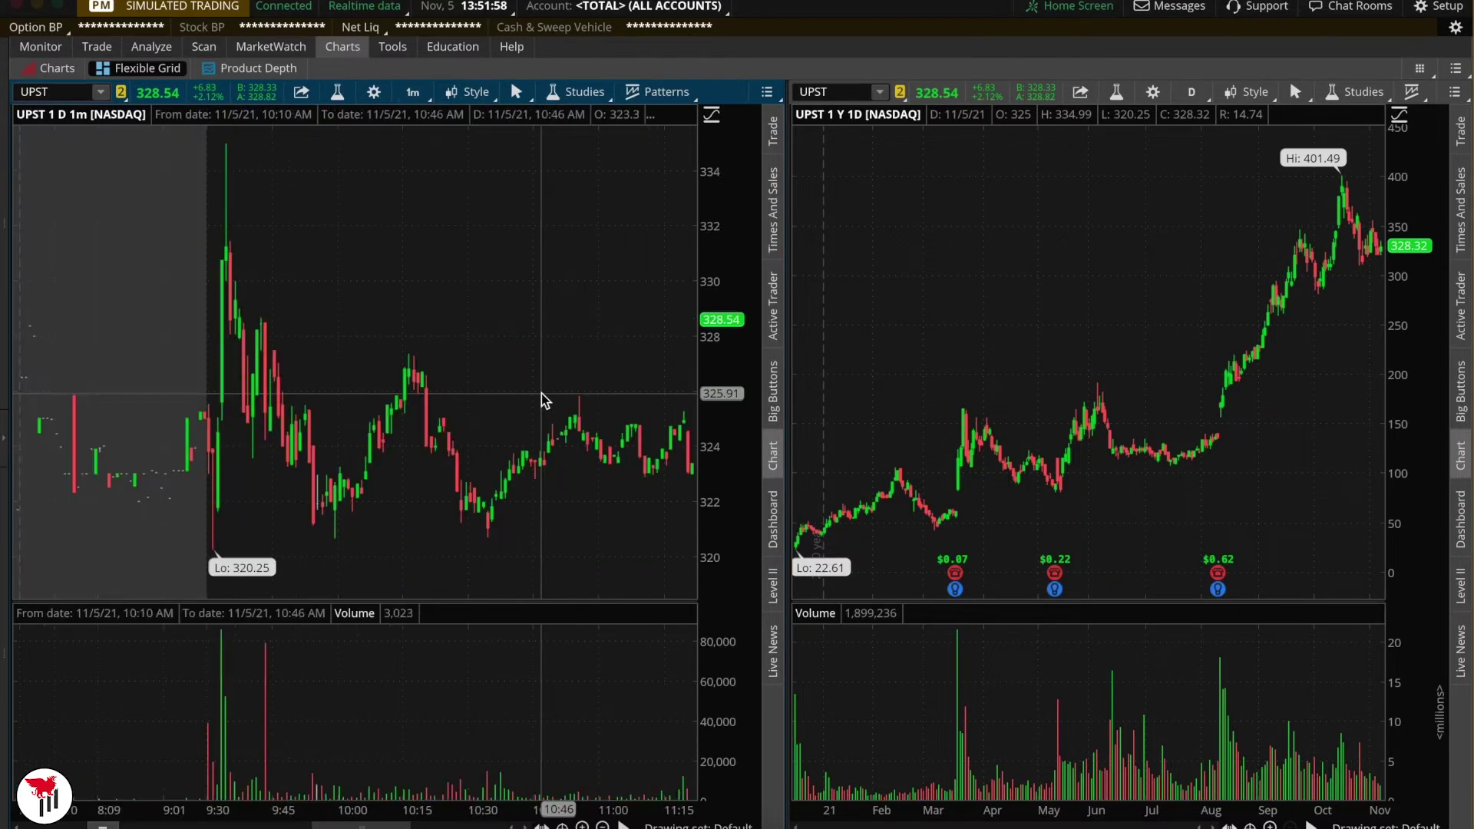
{"action": "left_click_drag", "start_coordinate": [122, 332], "coordinate": [280, 353]}
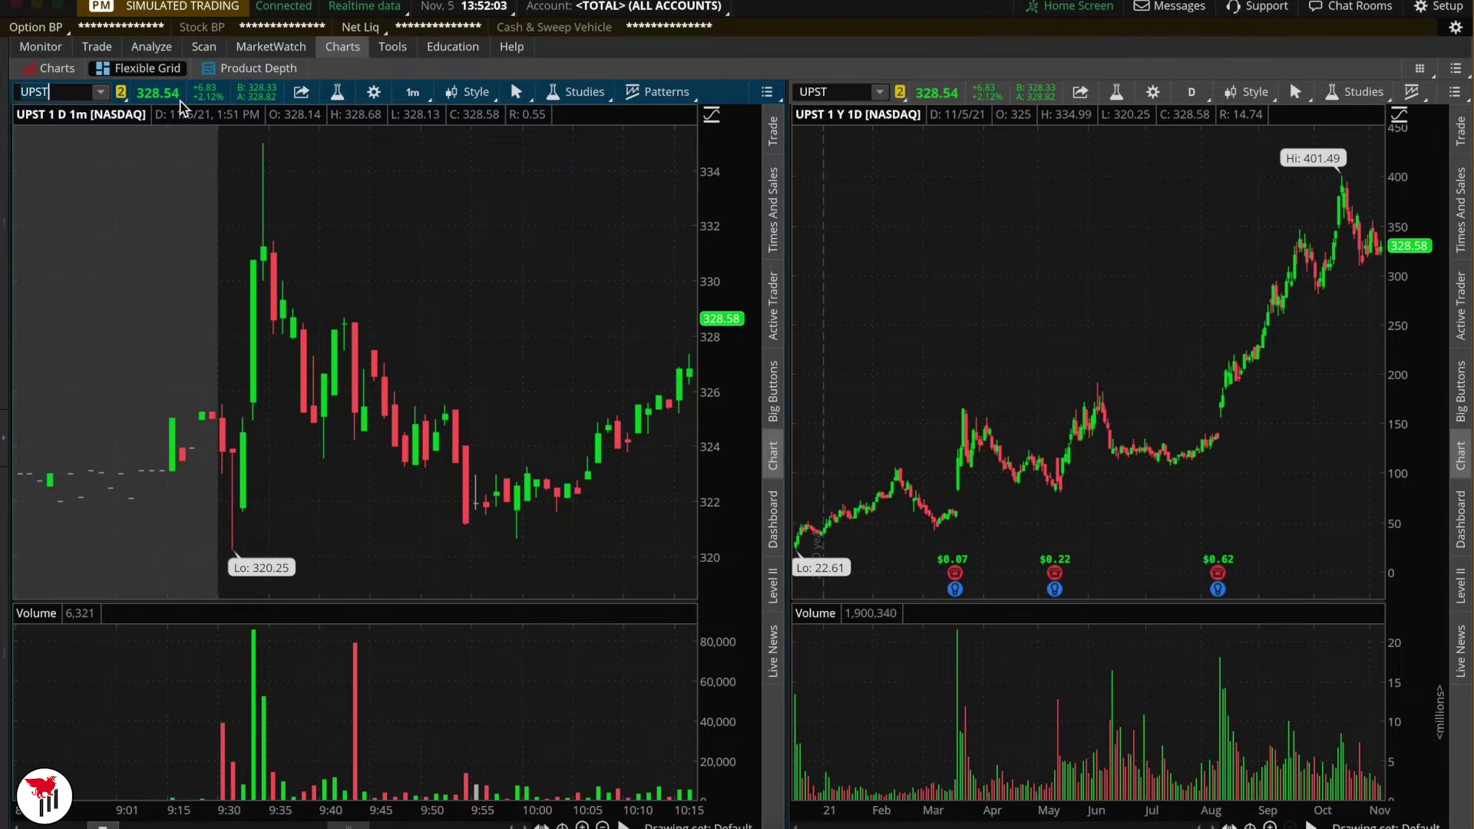
{"action": "type", "text": "QCOM"}
{"action": "key", "text": "Return"}
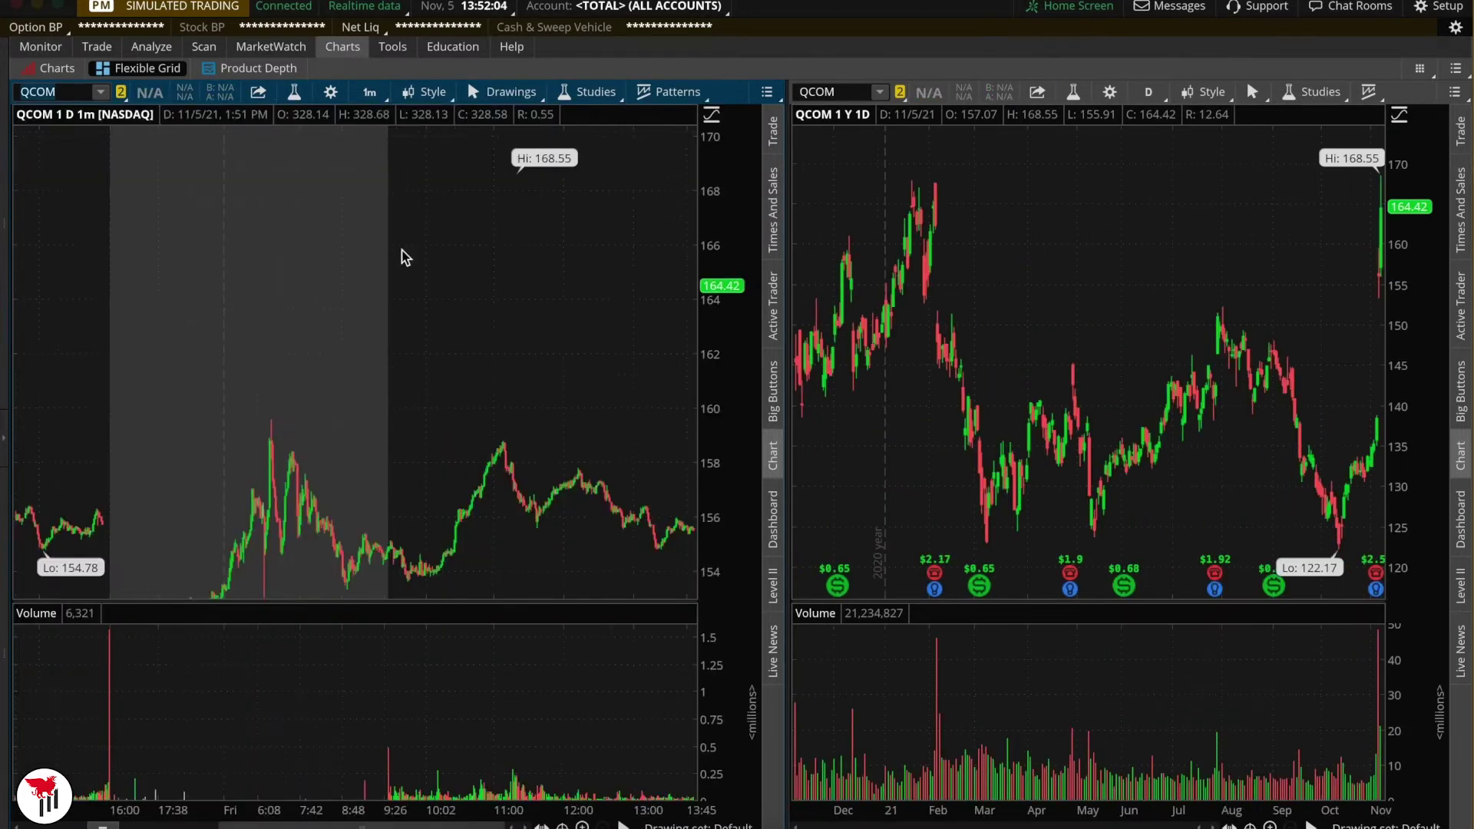
{"action": "left_click_drag", "start_coordinate": [332, 338], "coordinate": [625, 401]}
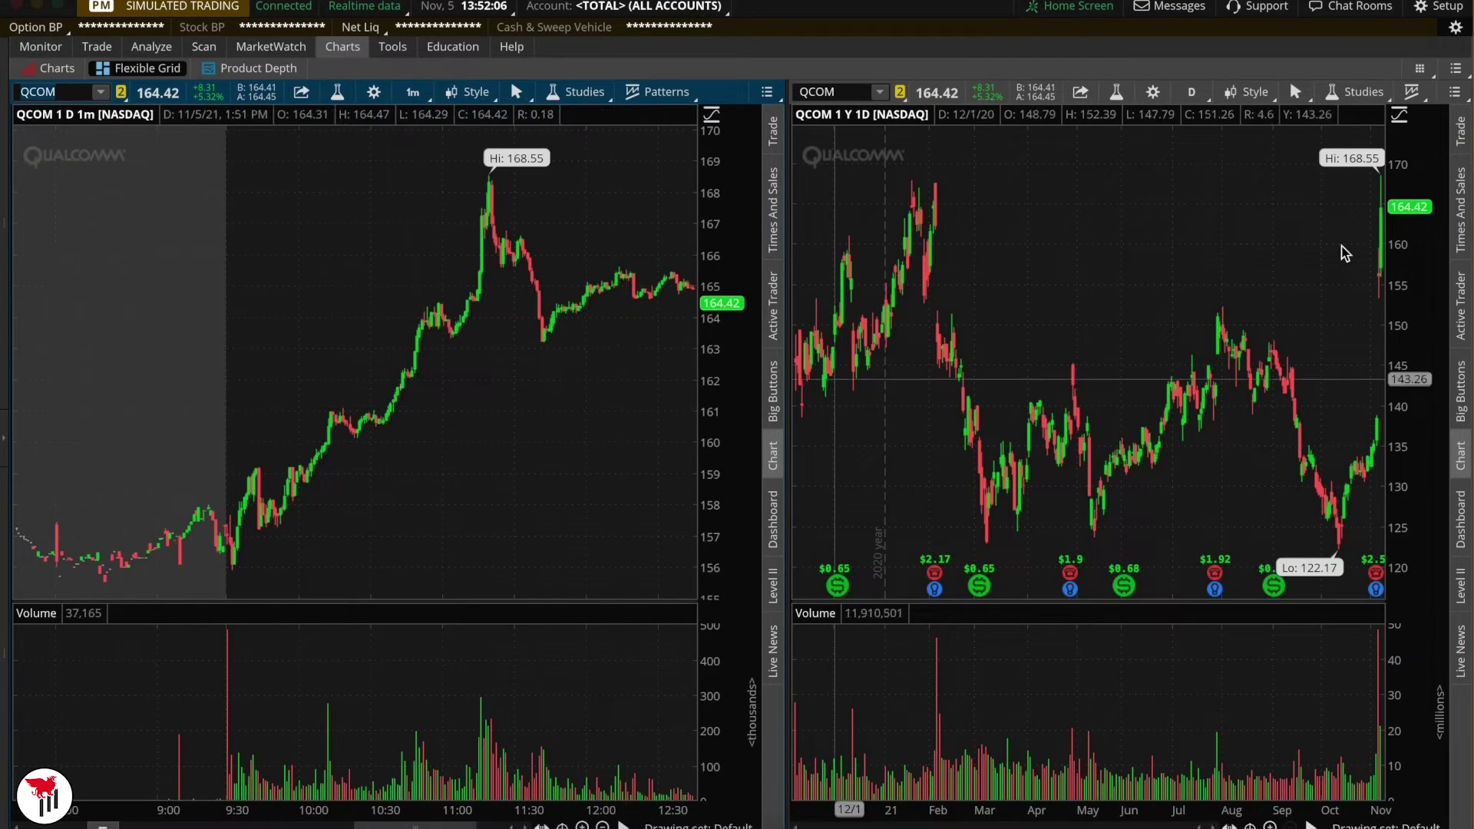
Set the right chart to 5 D : 15m and zoom into the last session.
{"action": "left_click", "coordinate": [1191, 92]}
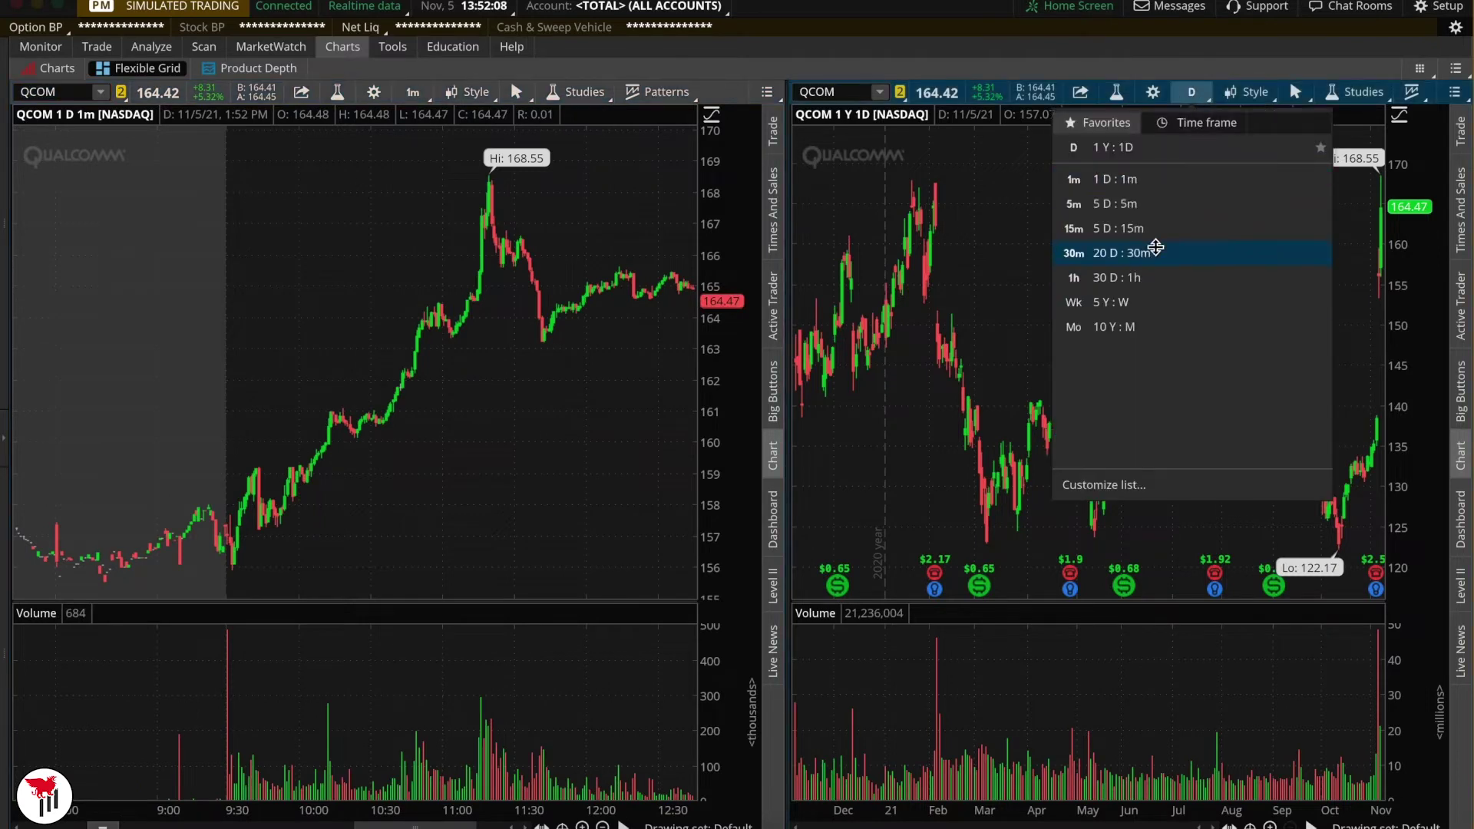
{"action": "left_click", "coordinate": [1152, 228]}
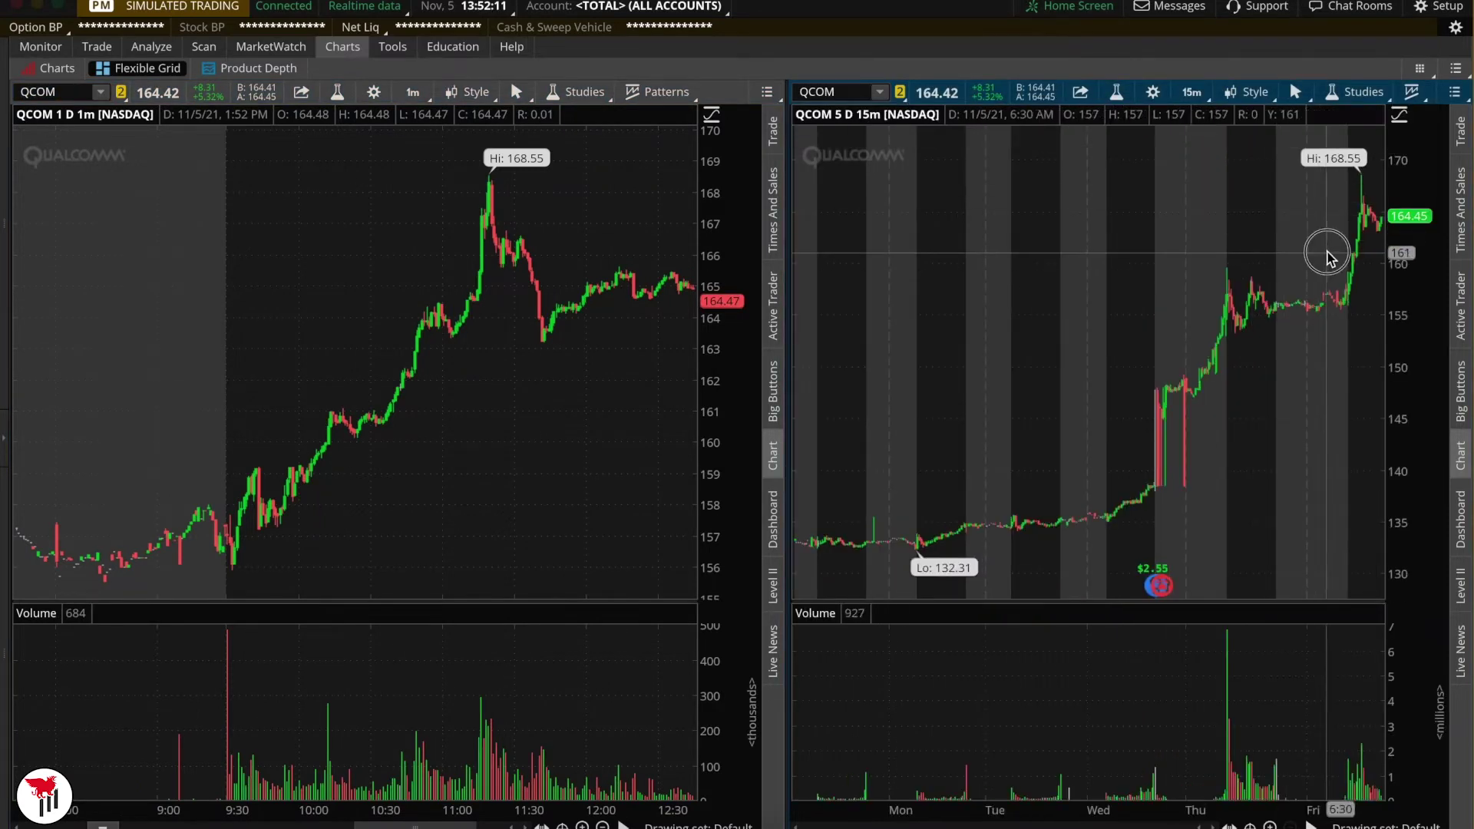
{"action": "left_click_drag", "start_coordinate": [1328, 257], "coordinate": [1382, 261]}
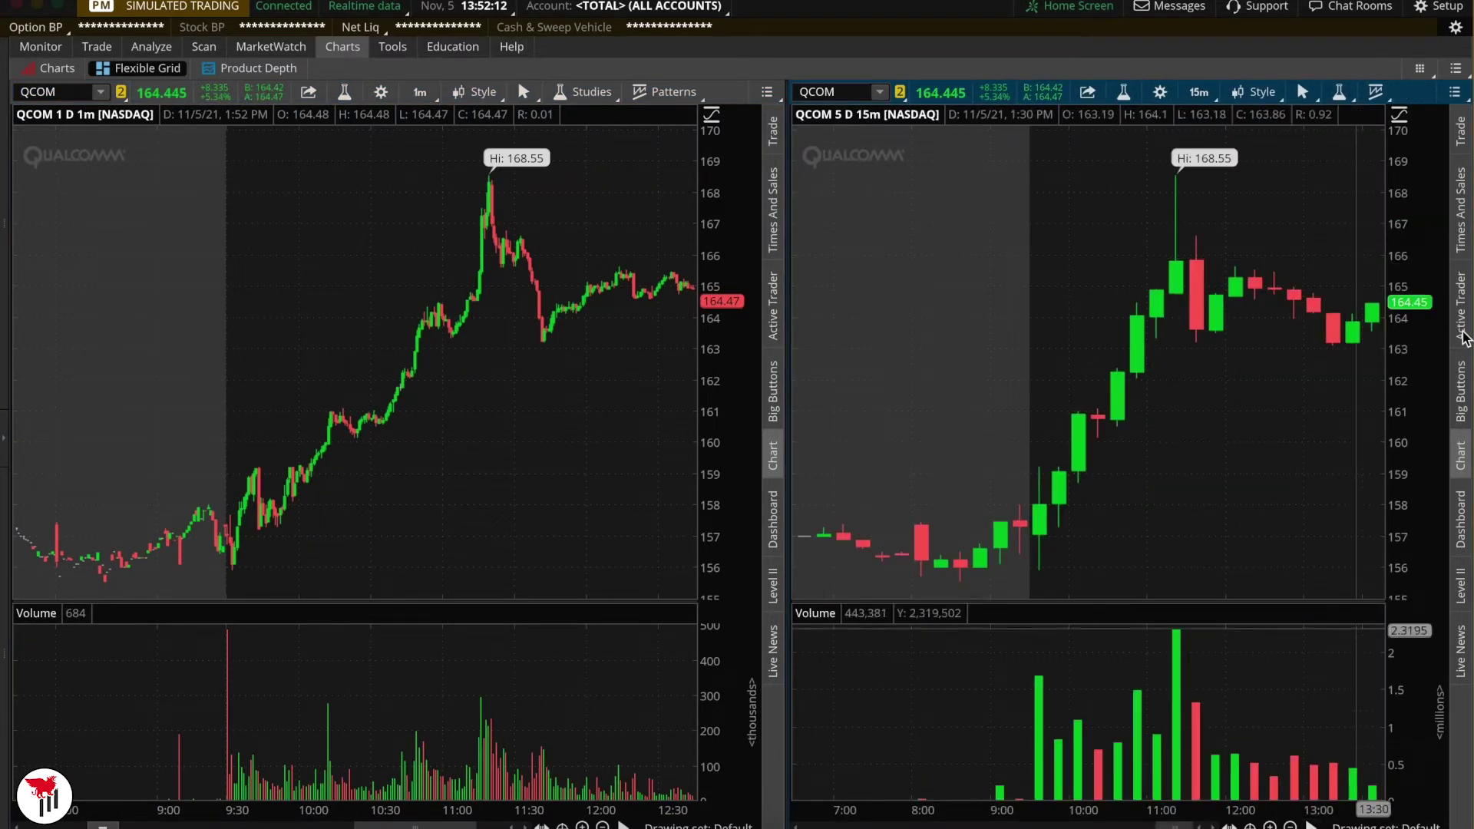
Add the VWAP study, found by searching 'vwa', to the left 1-minute QCOM chart.
{"action": "right_click", "coordinate": [498, 392]}
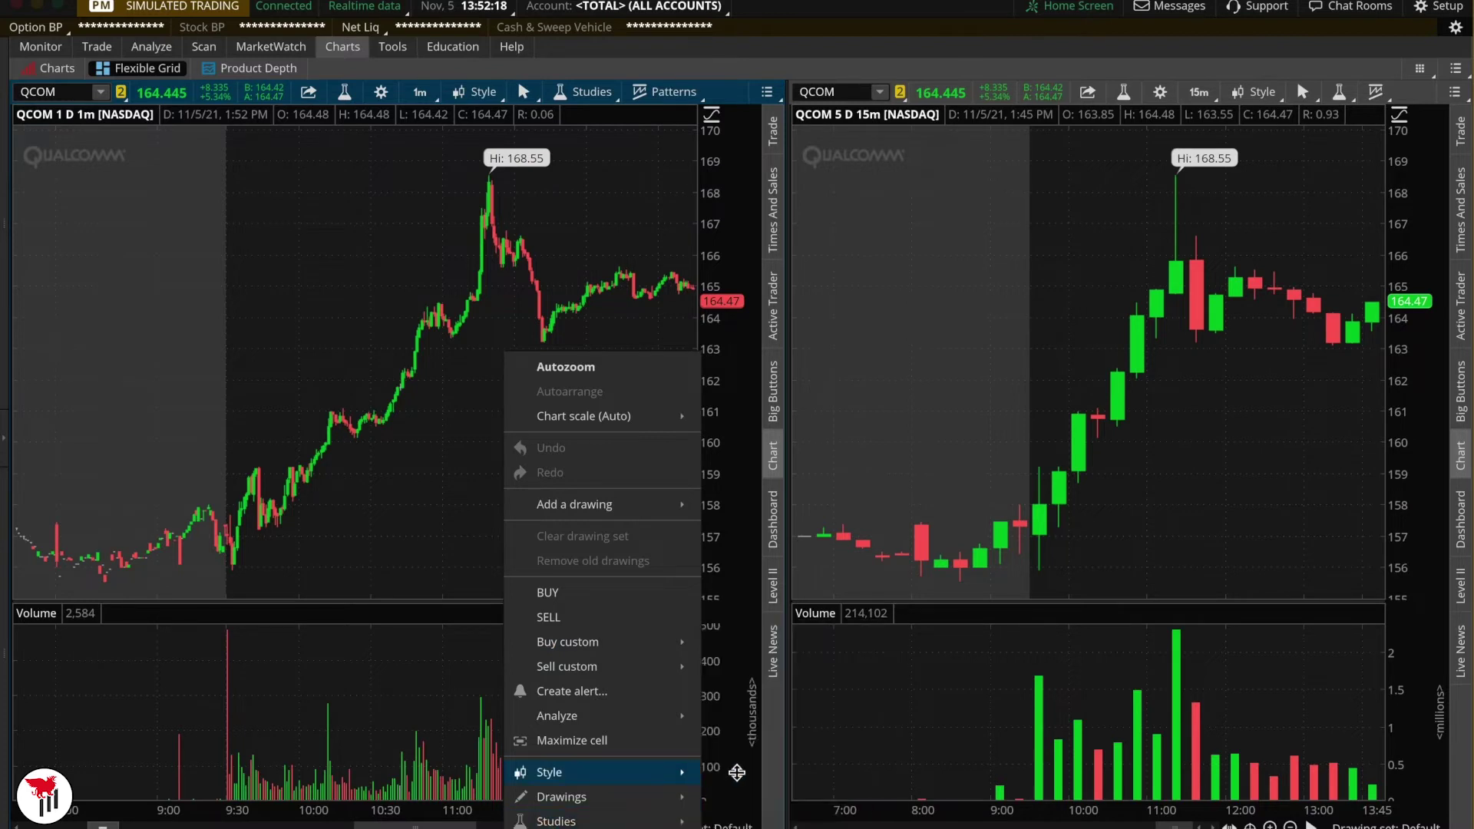
{"action": "mouse_move", "coordinate": [680, 816]}
{"action": "left_click", "coordinate": [747, 692]}
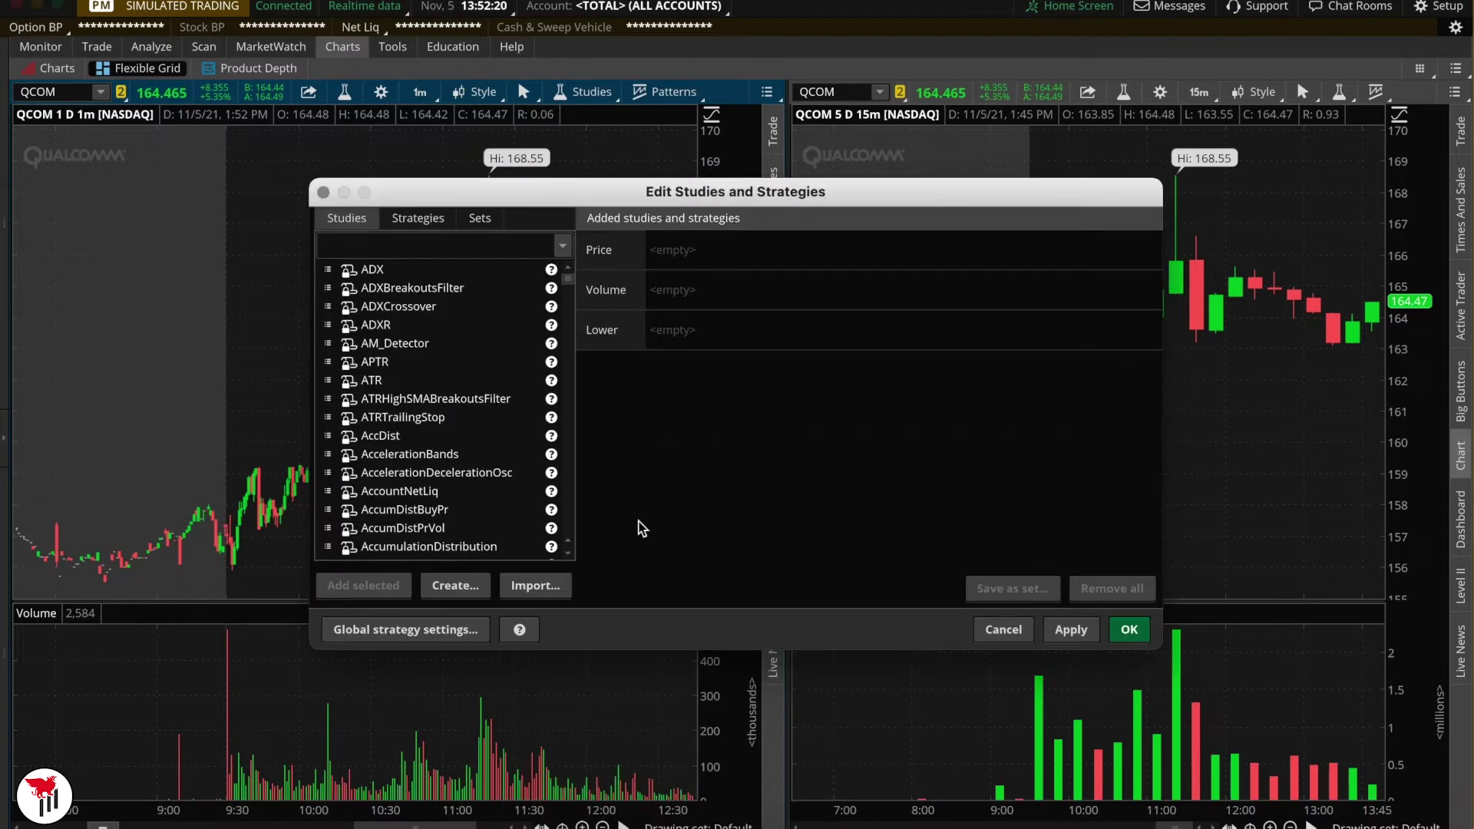
{"action": "type", "text": "vwap"}
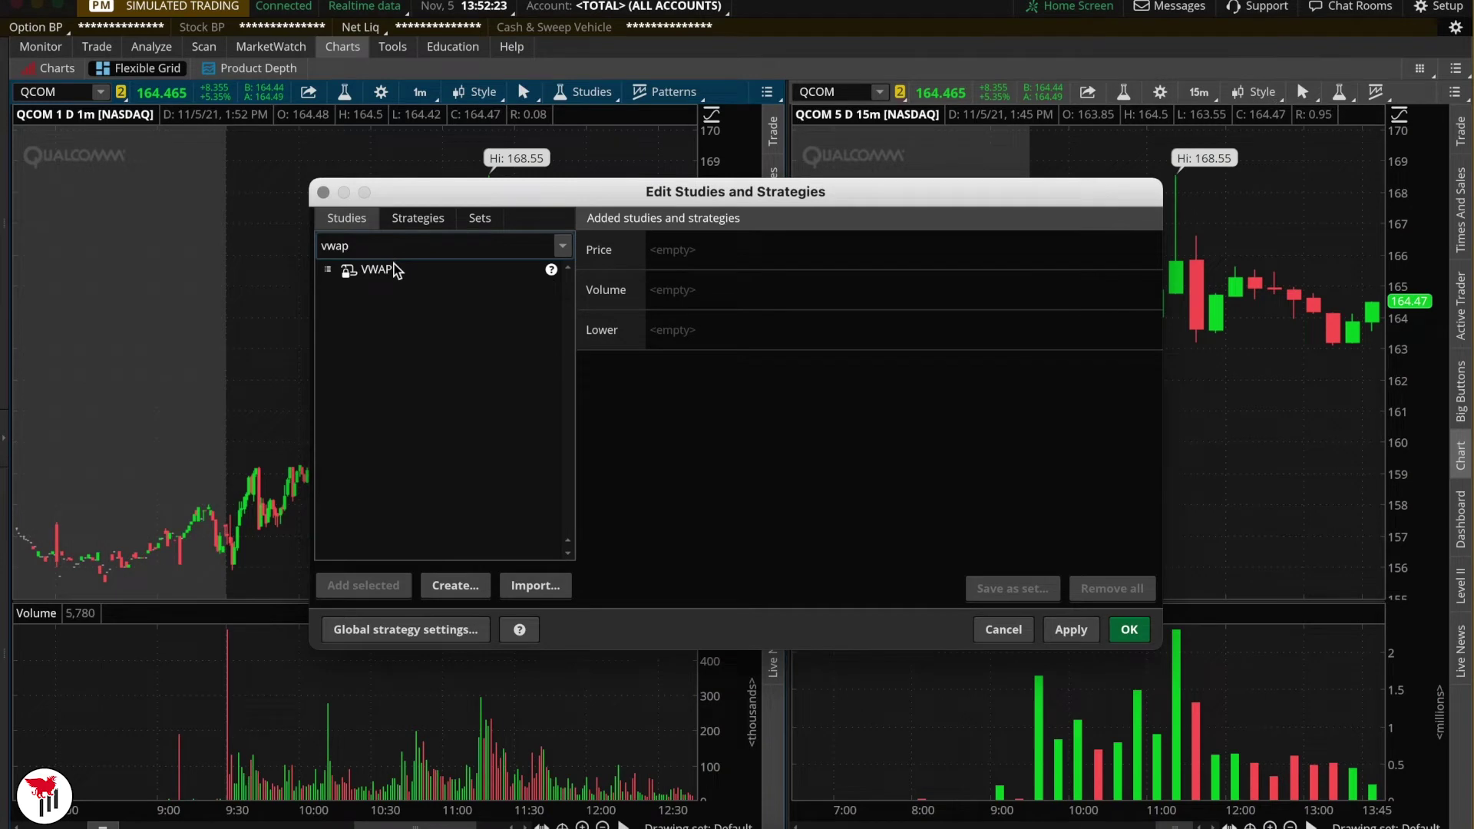
{"action": "left_click", "coordinate": [396, 270]}
{"action": "double_click", "coordinate": [396, 270]}
Hide VWAP's UpperBand and LowerBand plots, then apply and close the study editor.
{"action": "left_click", "coordinate": [1152, 249]}
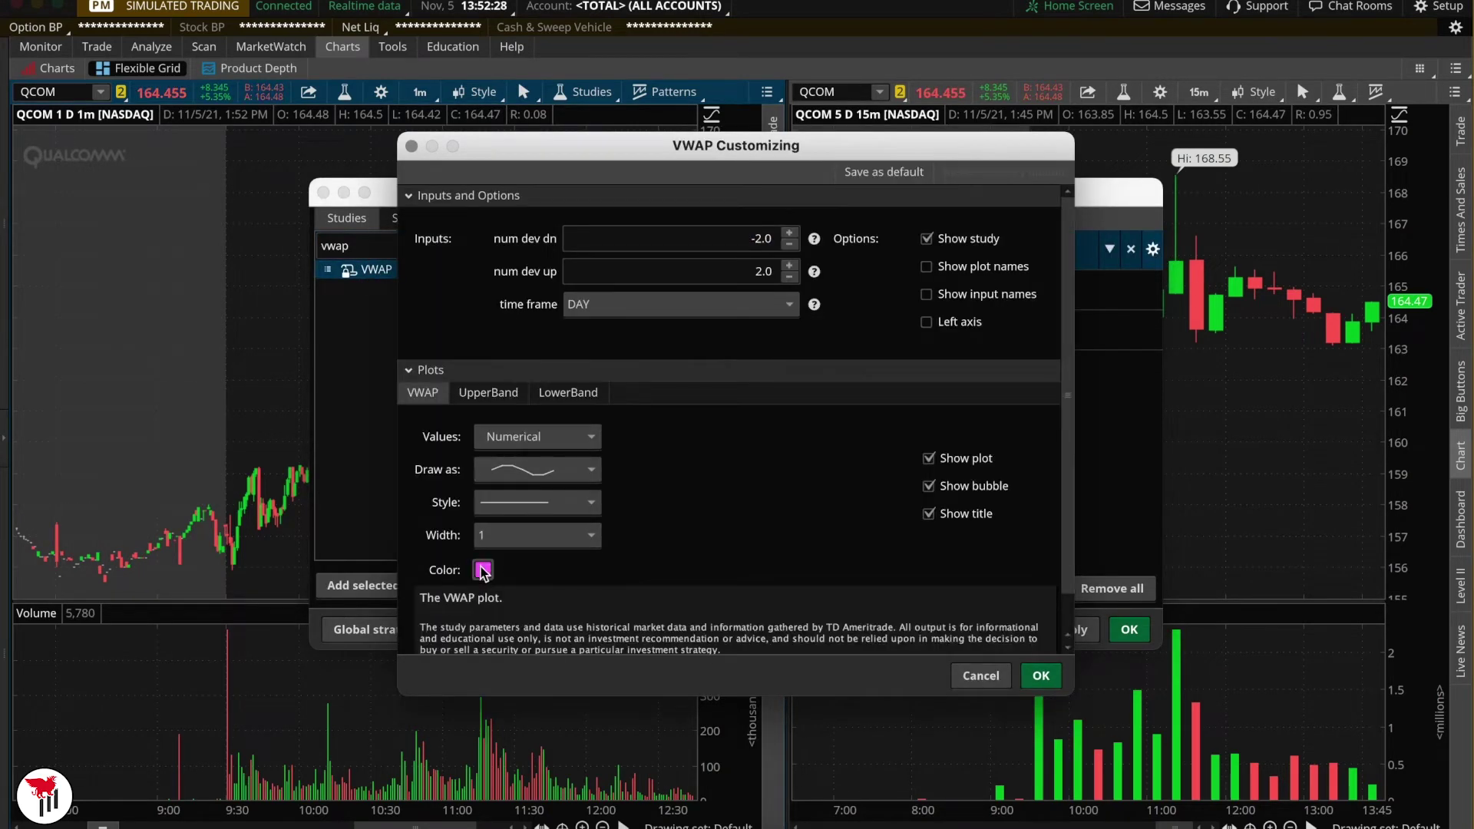
{"action": "left_click", "coordinate": [499, 355]}
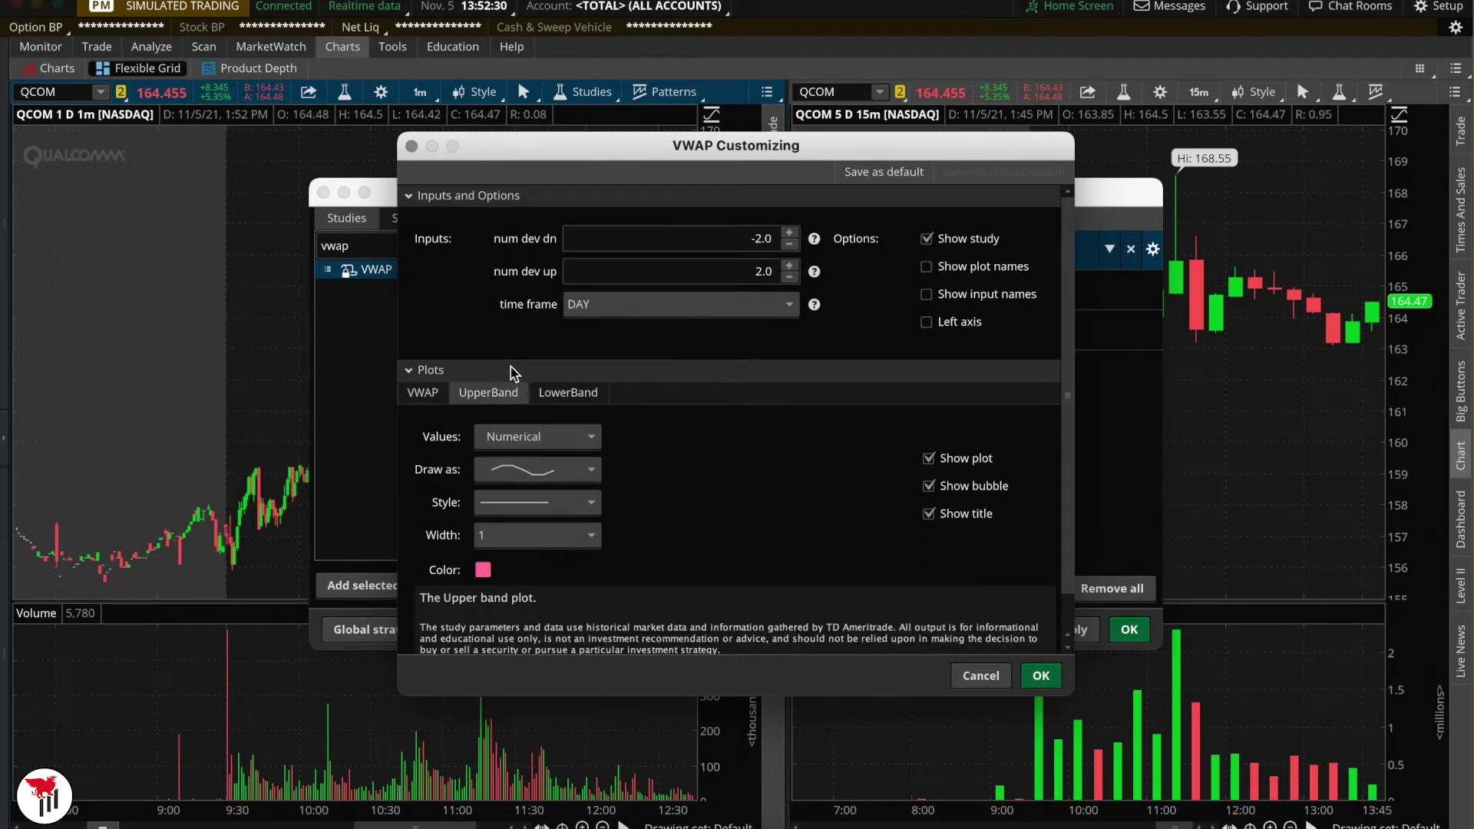
{"action": "left_click", "coordinate": [927, 458]}
{"action": "left_click", "coordinate": [578, 392]}
{"action": "left_click", "coordinate": [921, 459]}
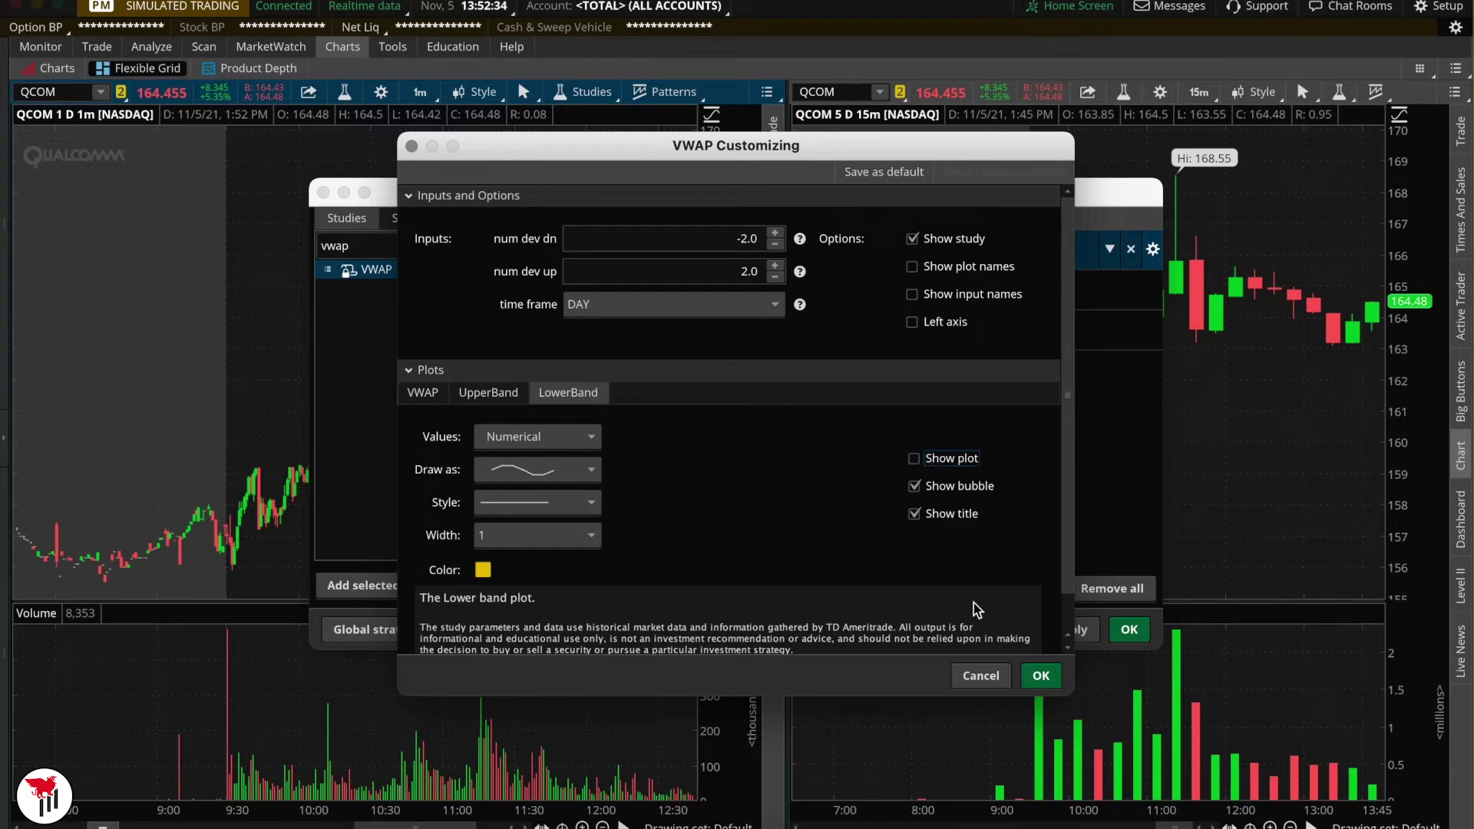
{"action": "left_click", "coordinate": [1037, 672]}
{"action": "left_click", "coordinate": [1080, 629]}
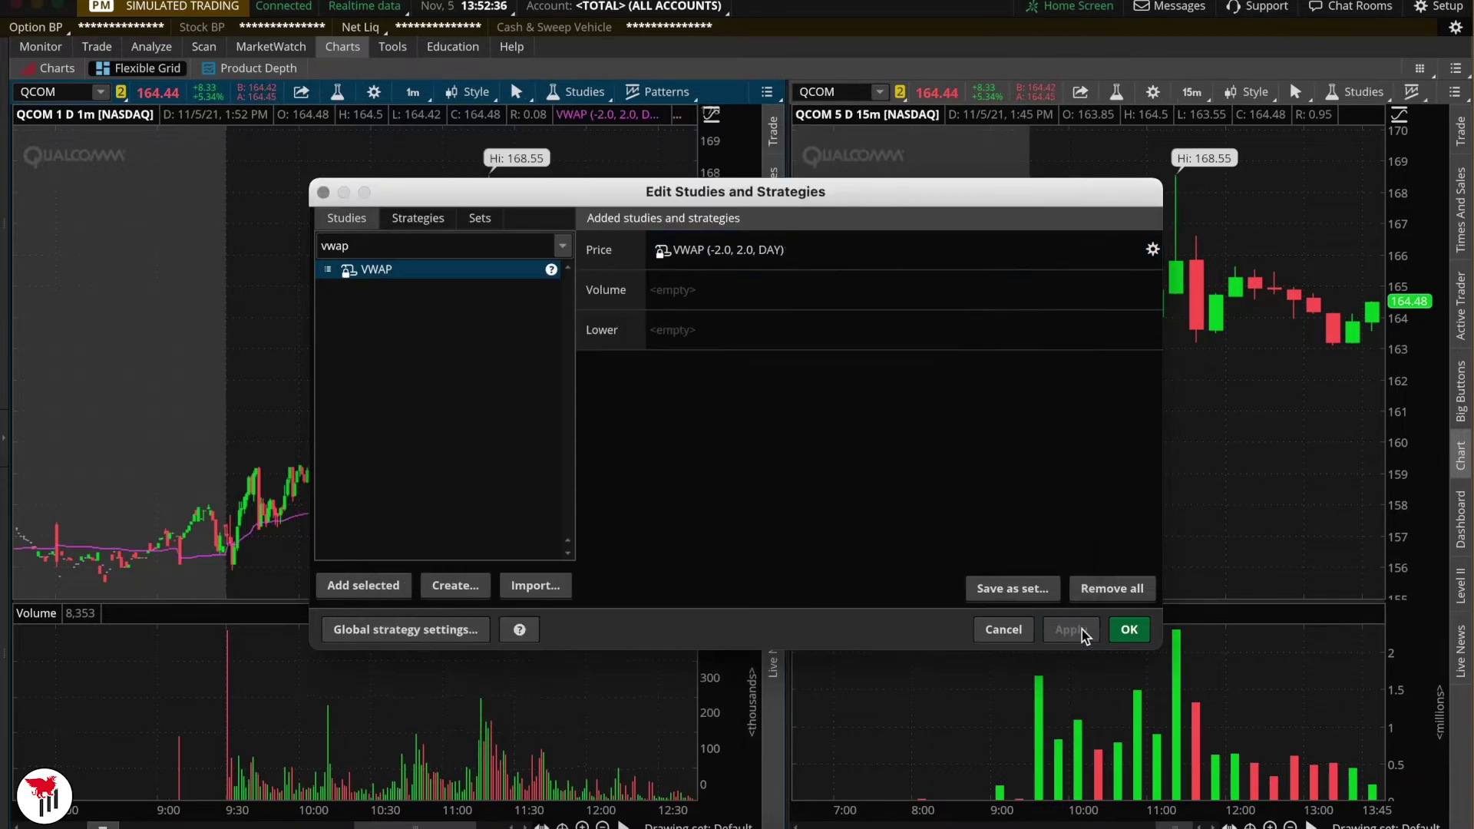
{"action": "left_click", "coordinate": [1129, 631]}
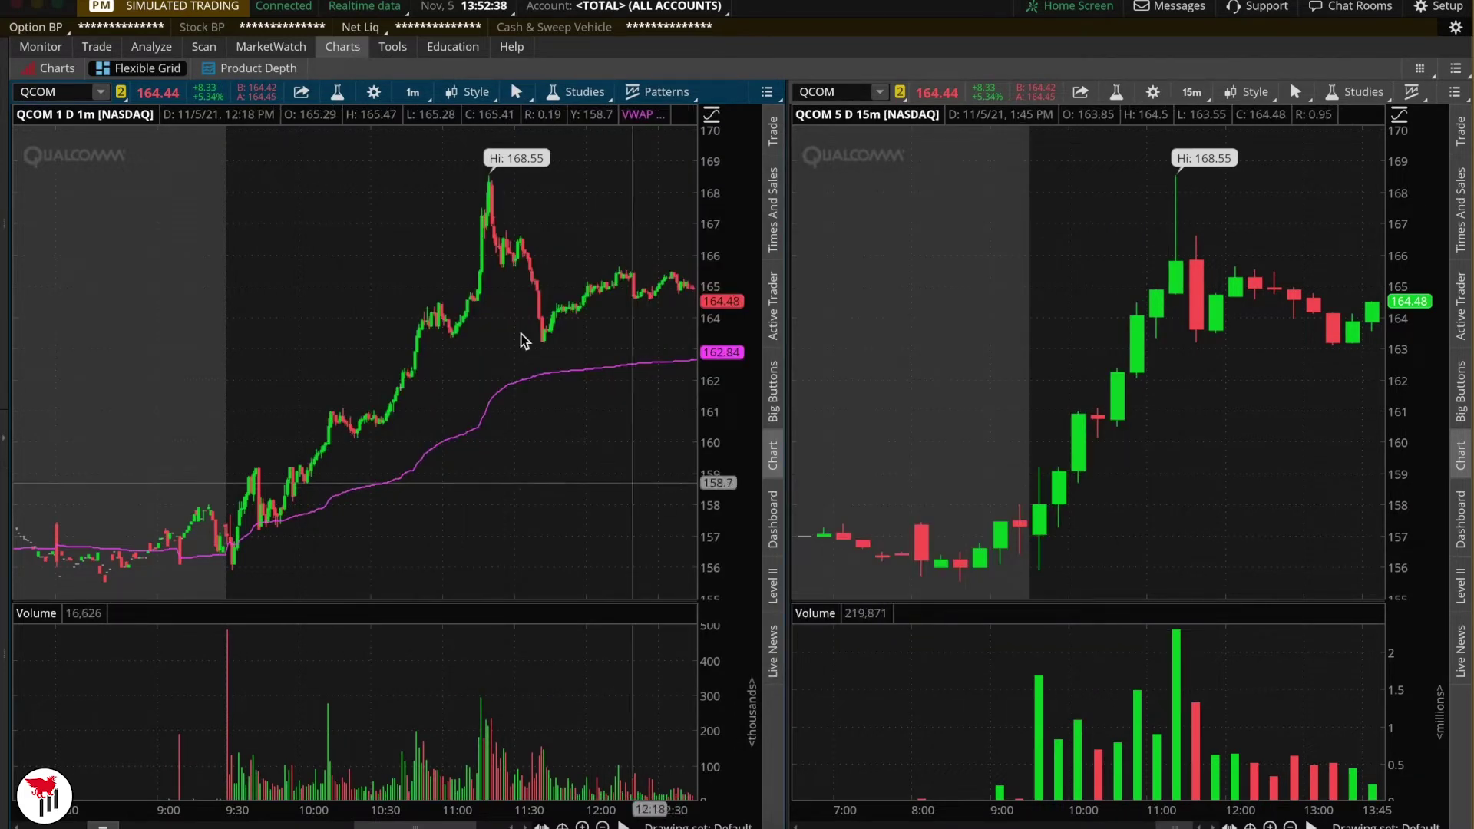
Add SimpleMovingAvg, found by searching 'simp', to the left chart's price studies and apply it.
{"action": "left_click", "coordinate": [559, 93]}
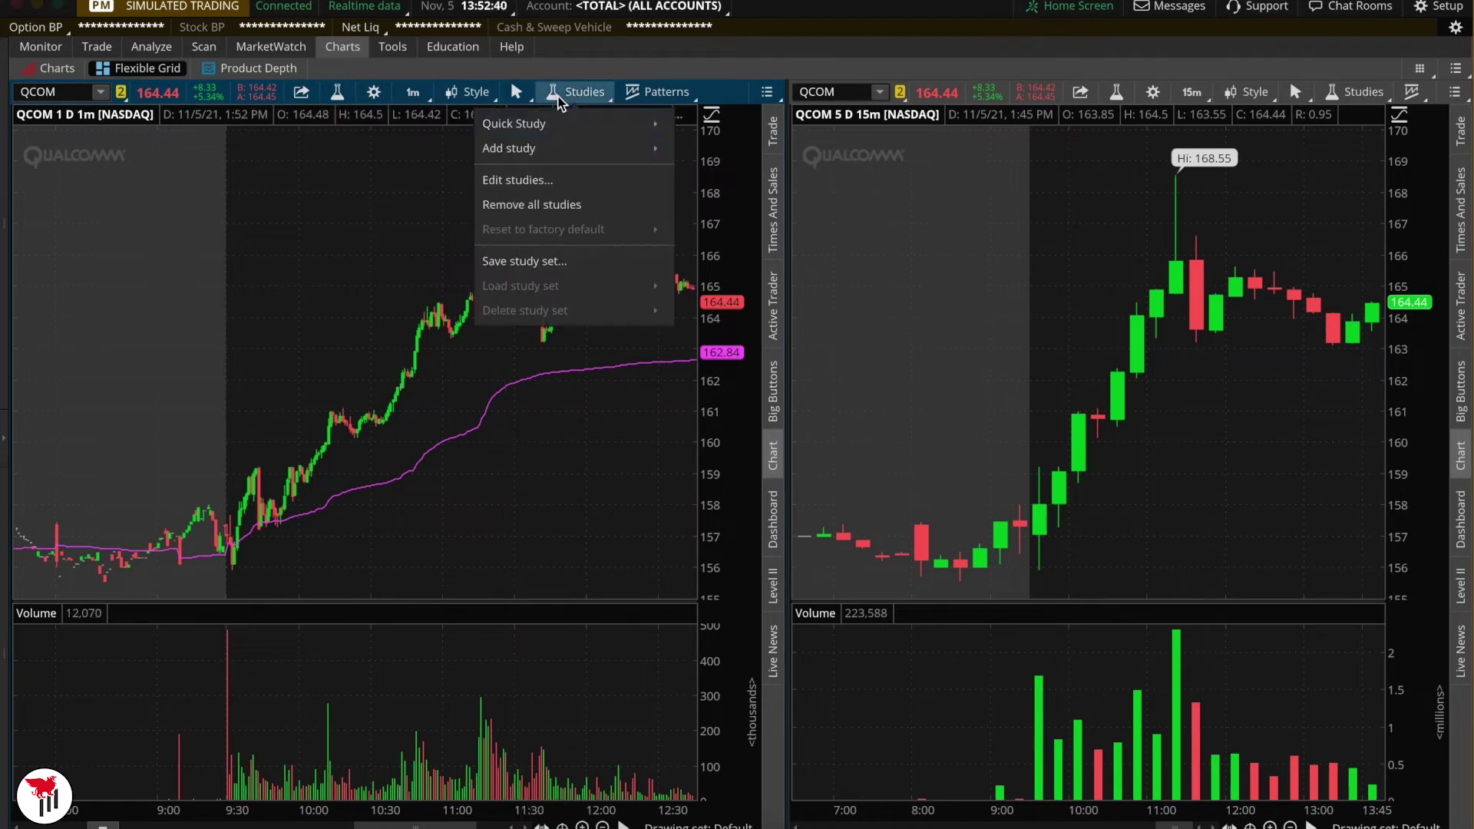
{"action": "left_click", "coordinate": [523, 179]}
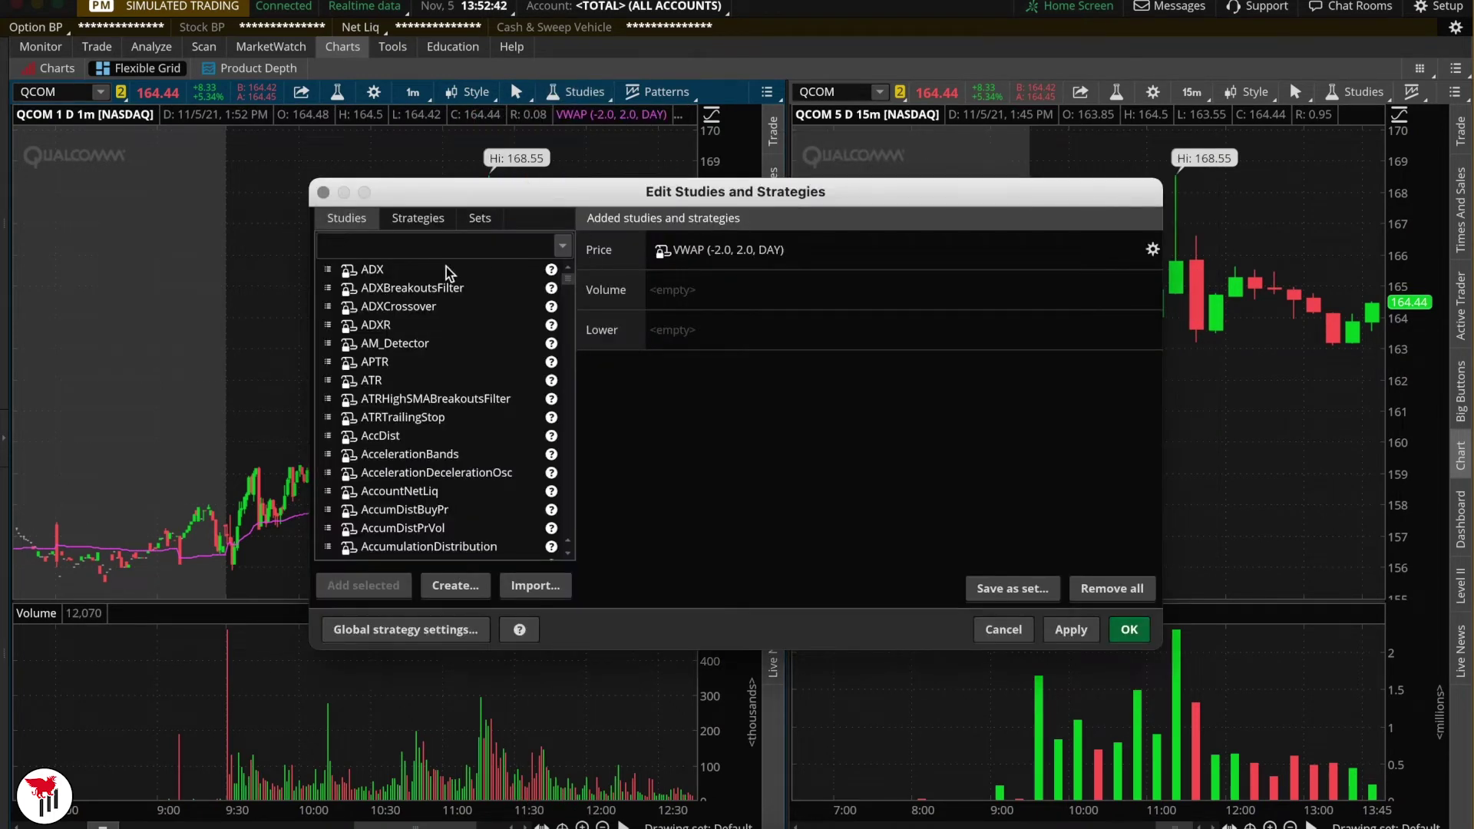
{"action": "type", "text": "simp"}
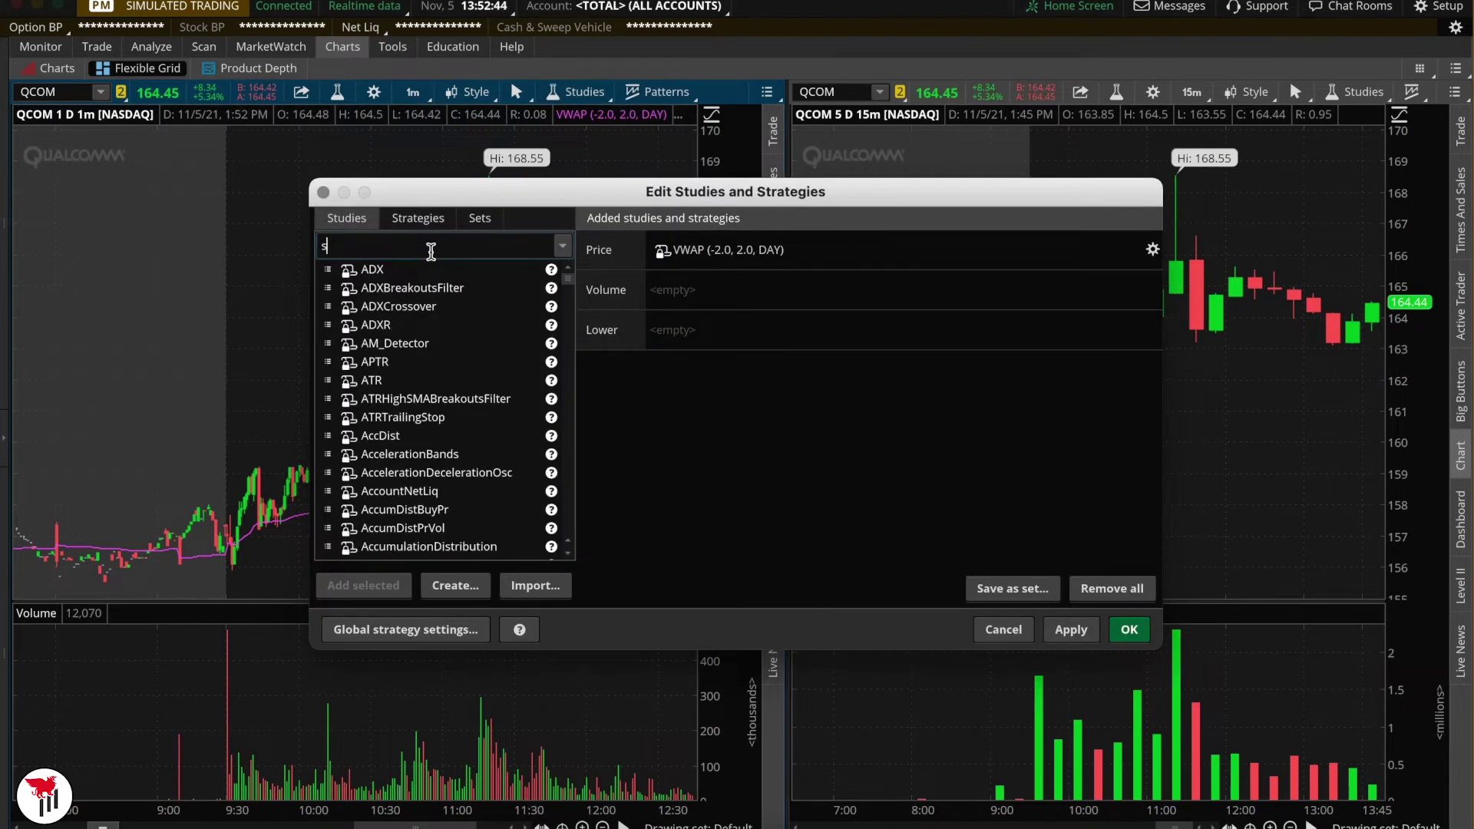
{"action": "double_click", "coordinate": [430, 287]}
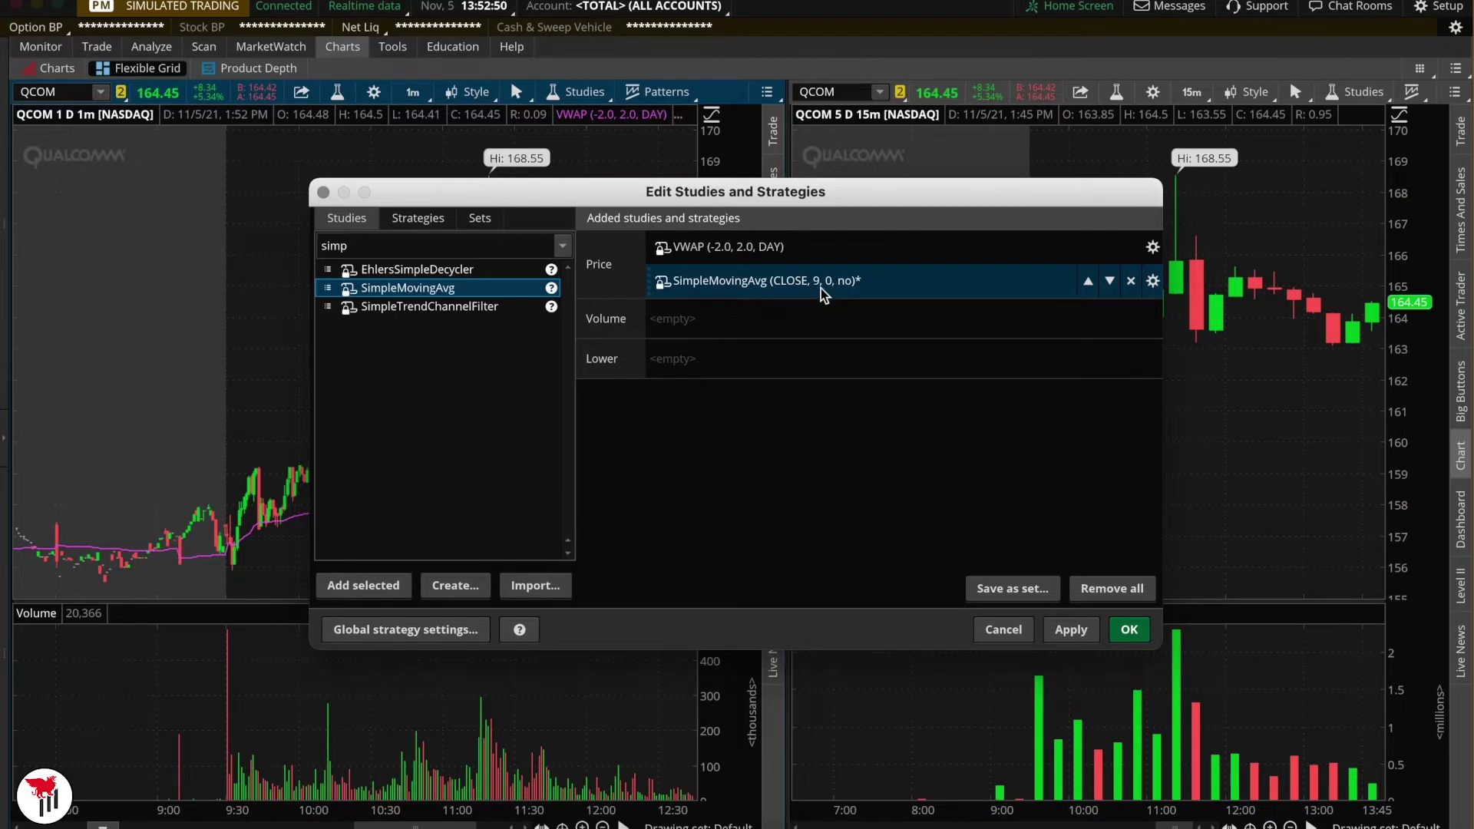
{"action": "left_click", "coordinate": [1069, 639]}
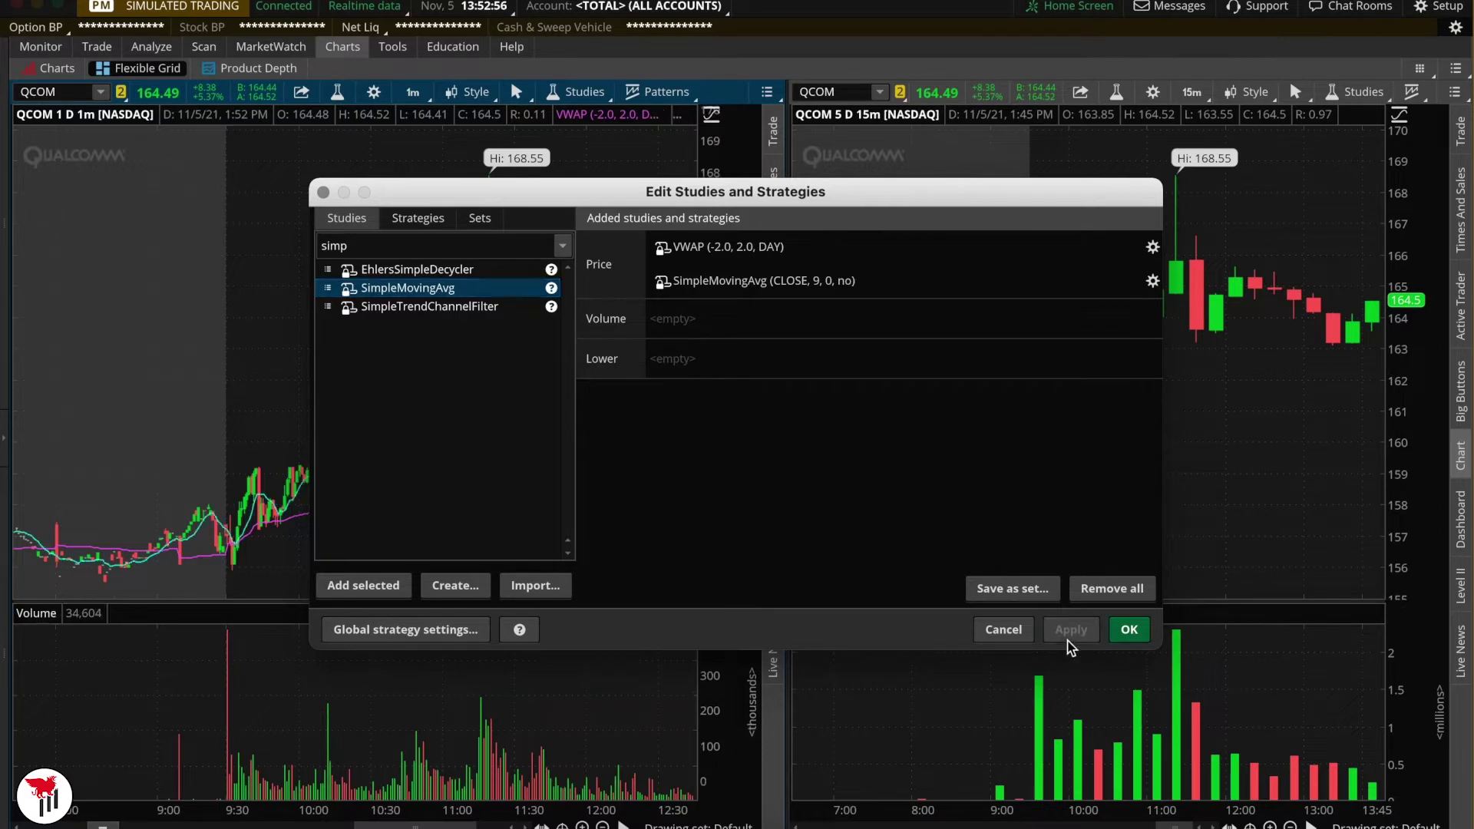
{"action": "left_click", "coordinate": [1133, 634]}
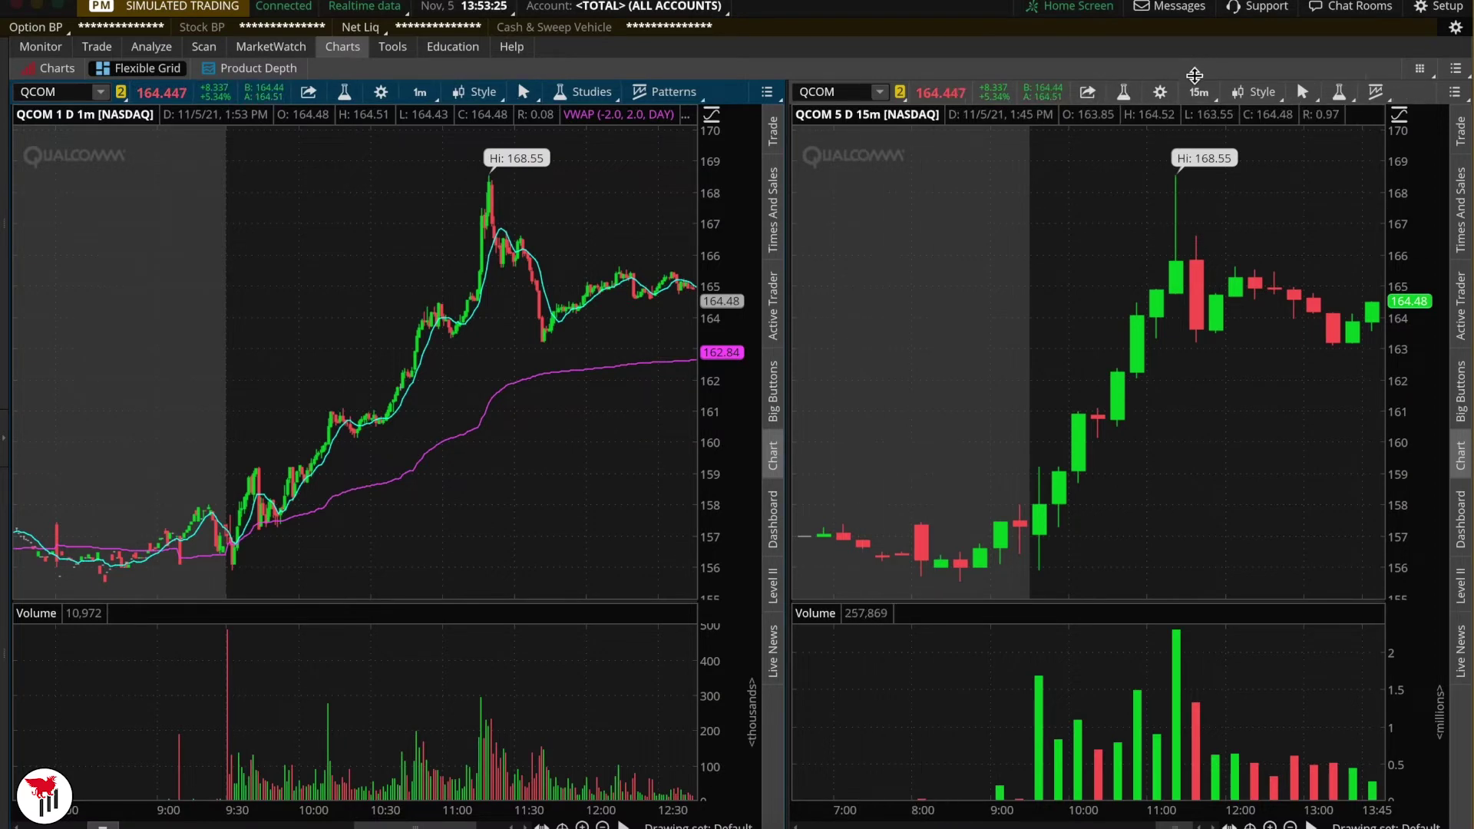
Add the VWAP study, found by searching 'vwa', to the right 15-minute QCOM chart.
{"action": "right_click", "coordinate": [1113, 341]}
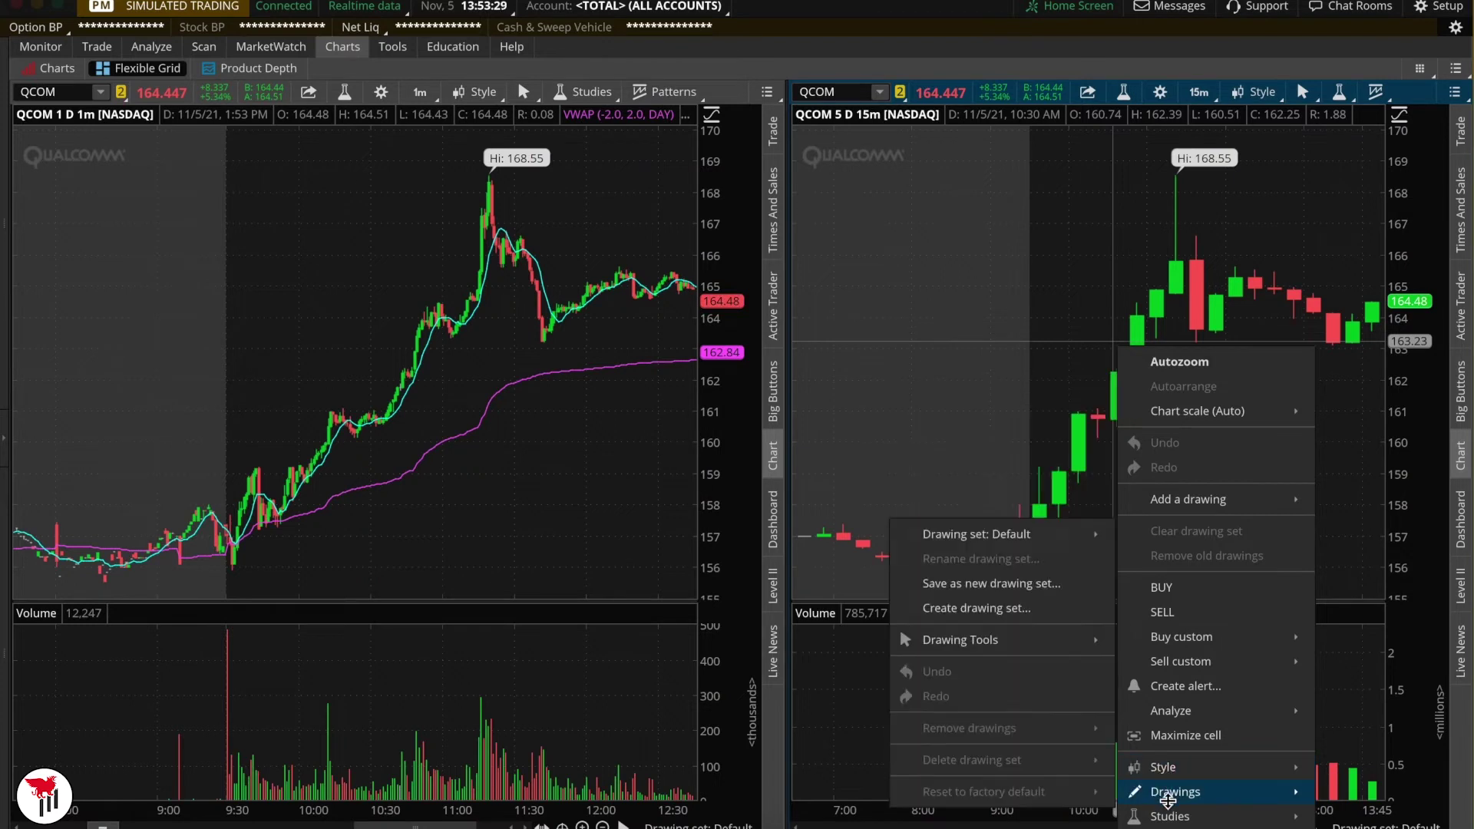
{"action": "mouse_move", "coordinate": [1164, 818]}
{"action": "left_click", "coordinate": [995, 684]}
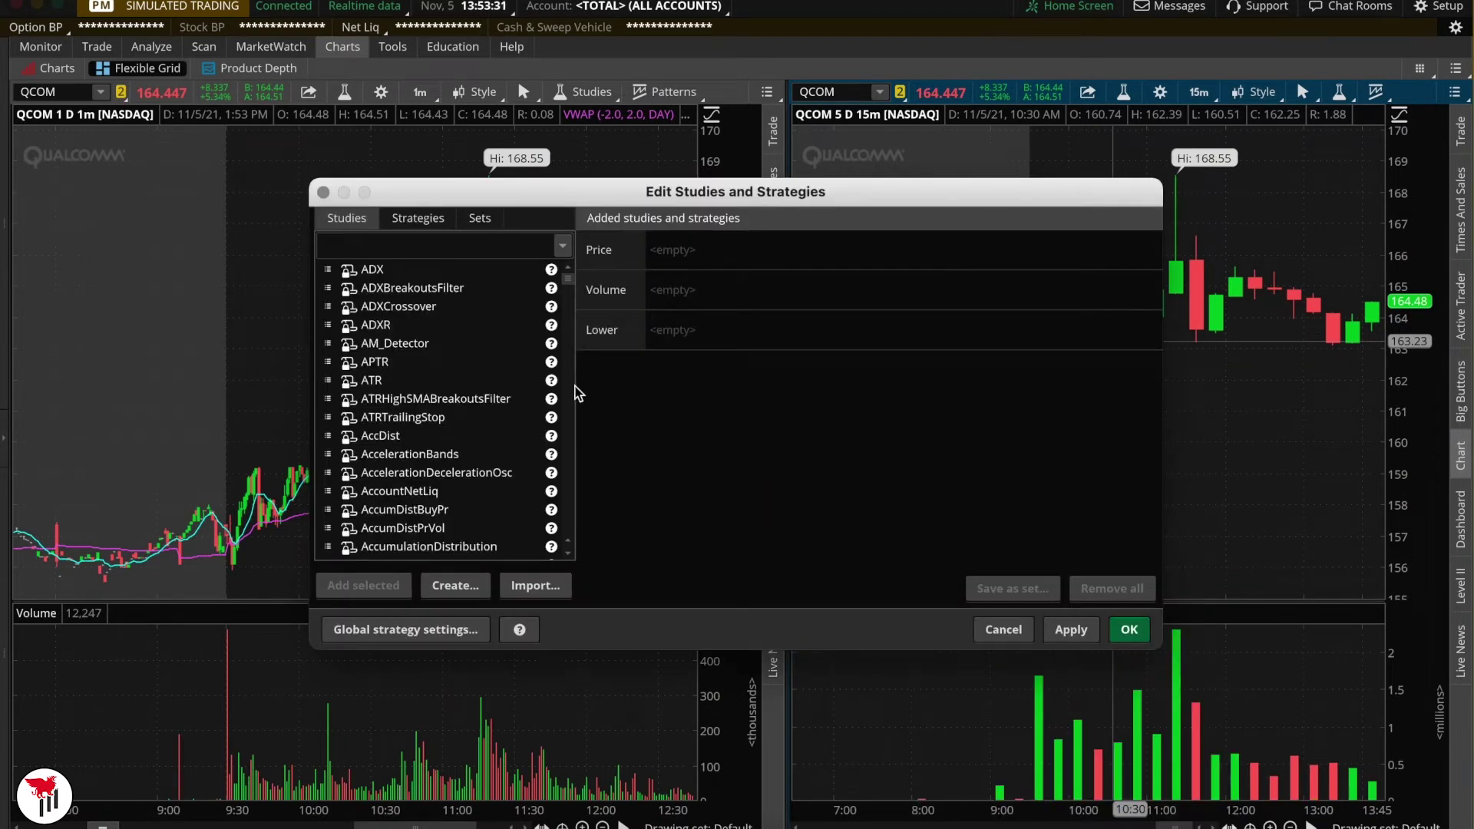
{"action": "left_click", "coordinate": [385, 244]}
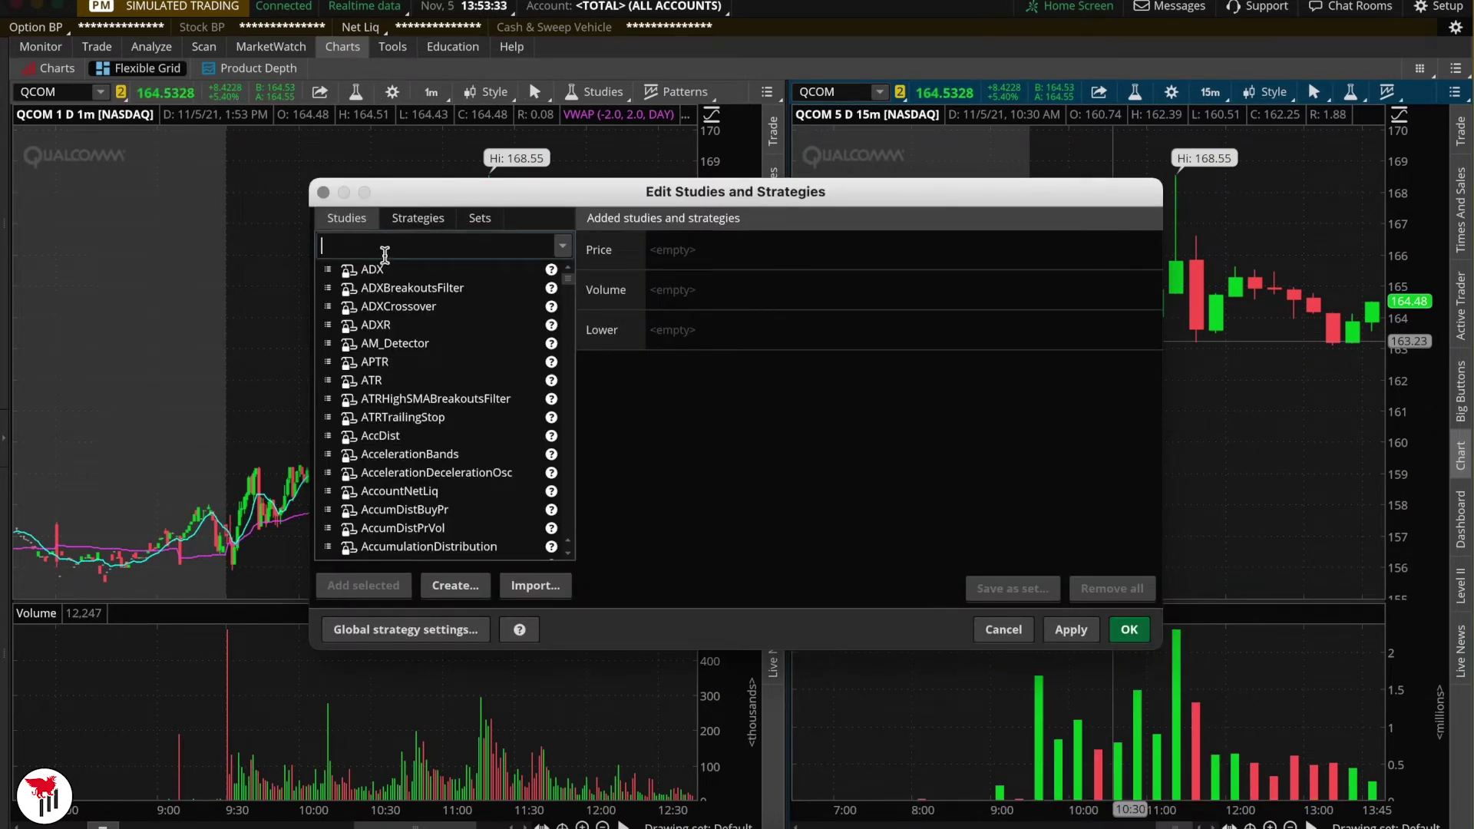
{"action": "type", "text": "vwa"}
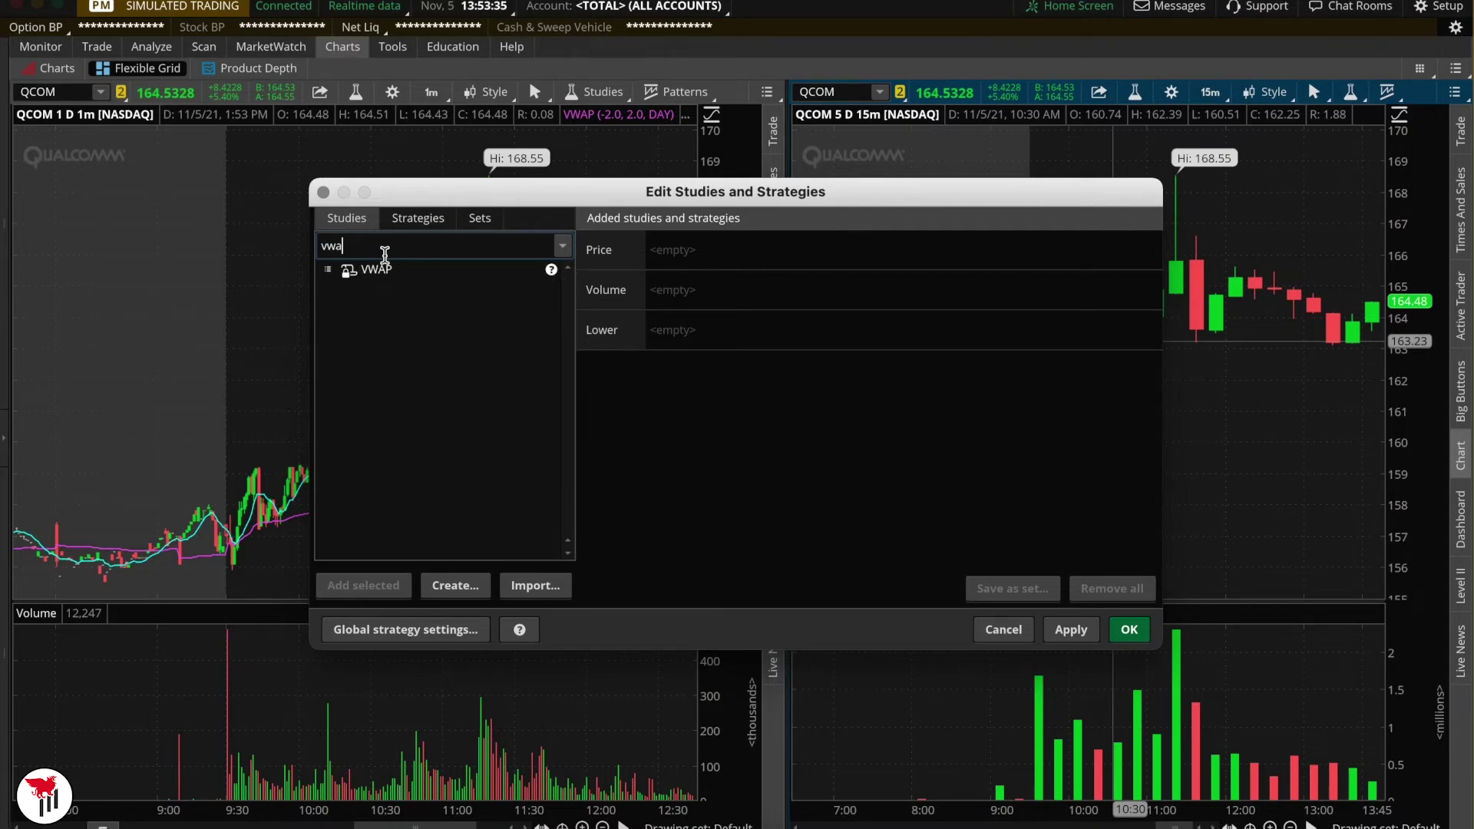
{"action": "double_click", "coordinate": [379, 270]}
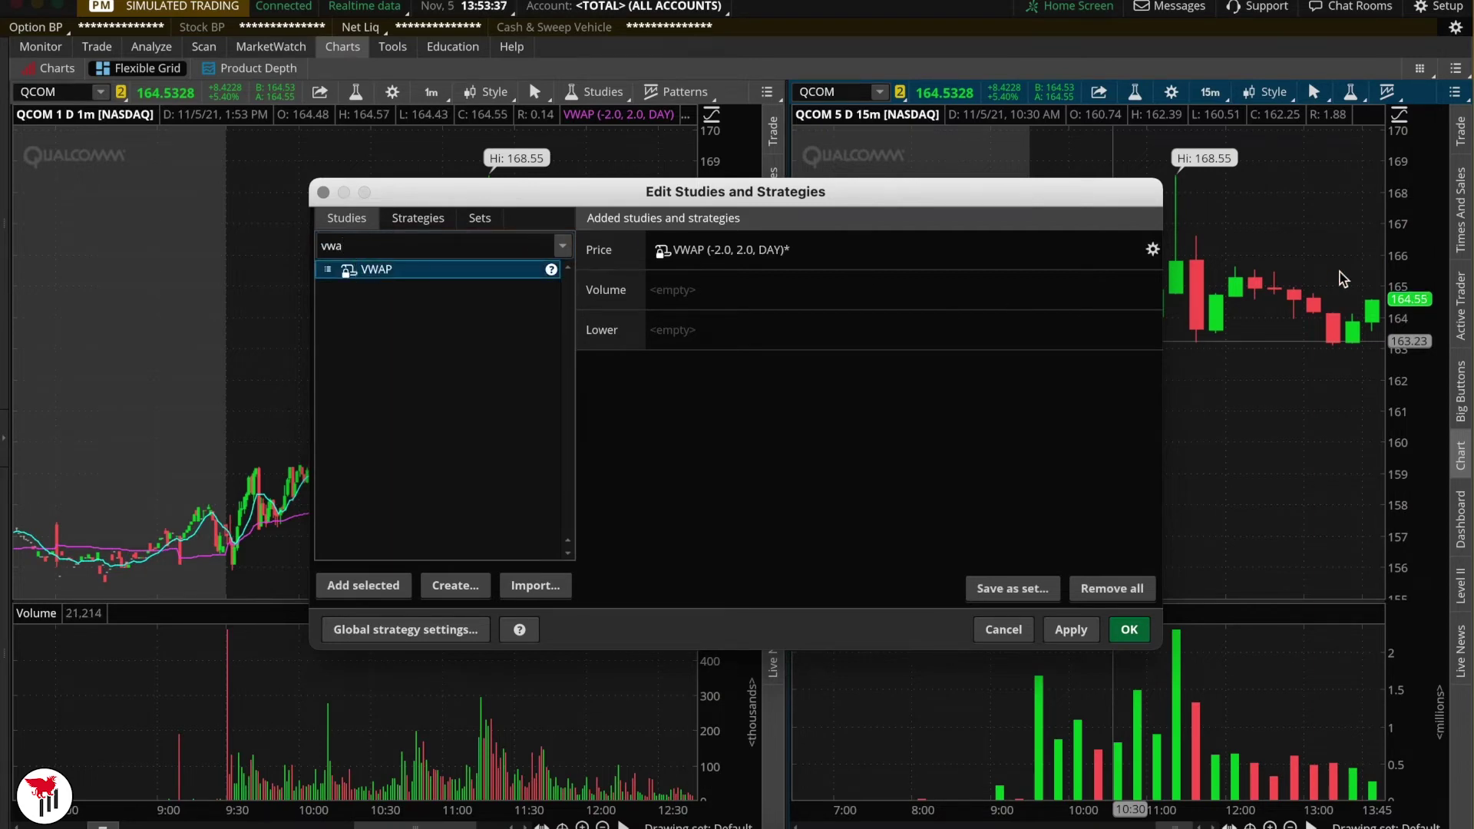
Hide the right chart VWAP's LowerBand and UpperBand plots and apply the study.
{"action": "left_click", "coordinate": [1153, 250]}
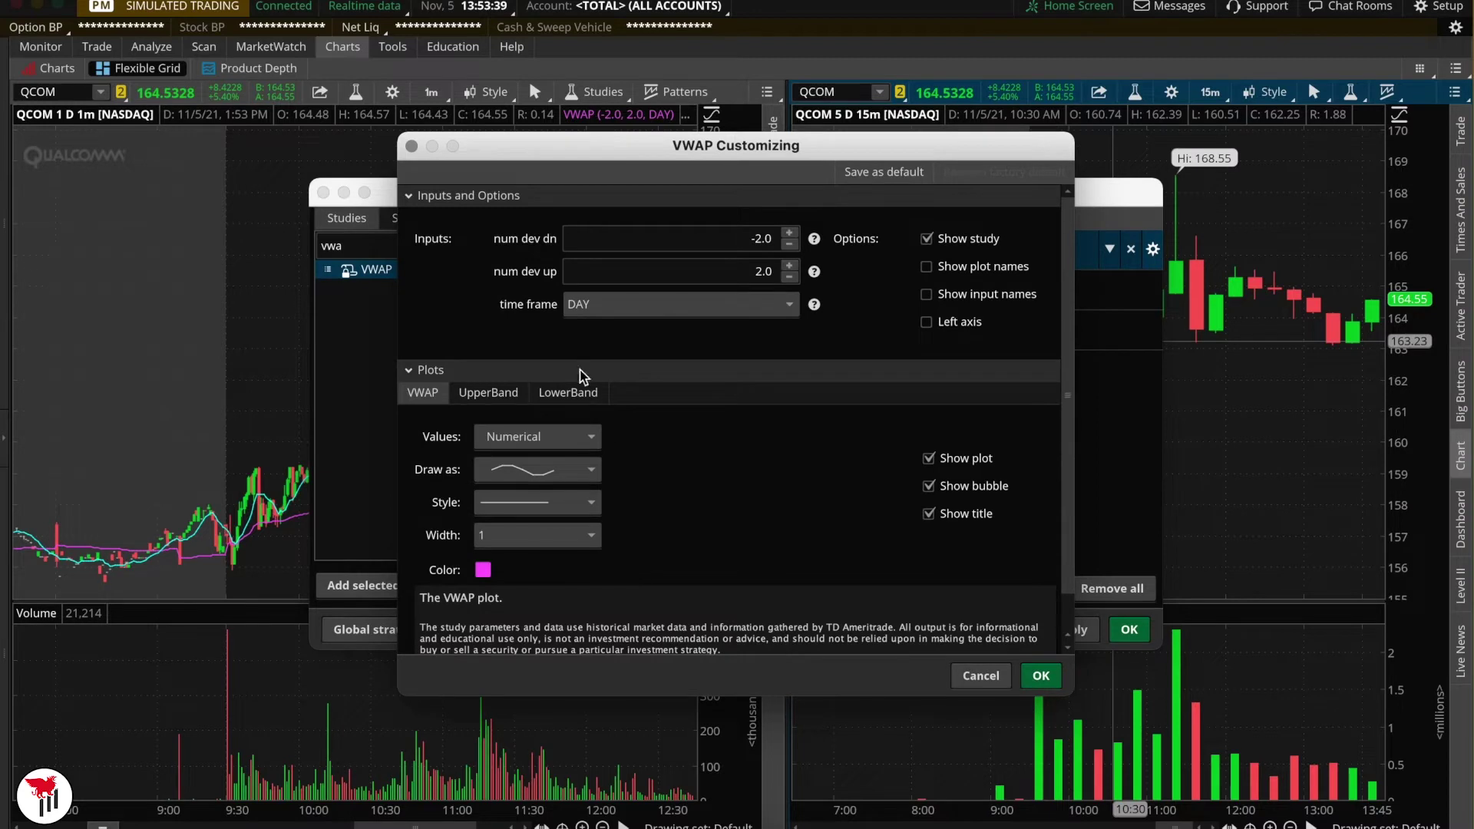
{"action": "left_click", "coordinate": [568, 392]}
{"action": "left_click", "coordinate": [943, 463]}
{"action": "left_click", "coordinate": [505, 409]}
{"action": "left_click", "coordinate": [928, 459]}
{"action": "left_click", "coordinate": [1039, 677]}
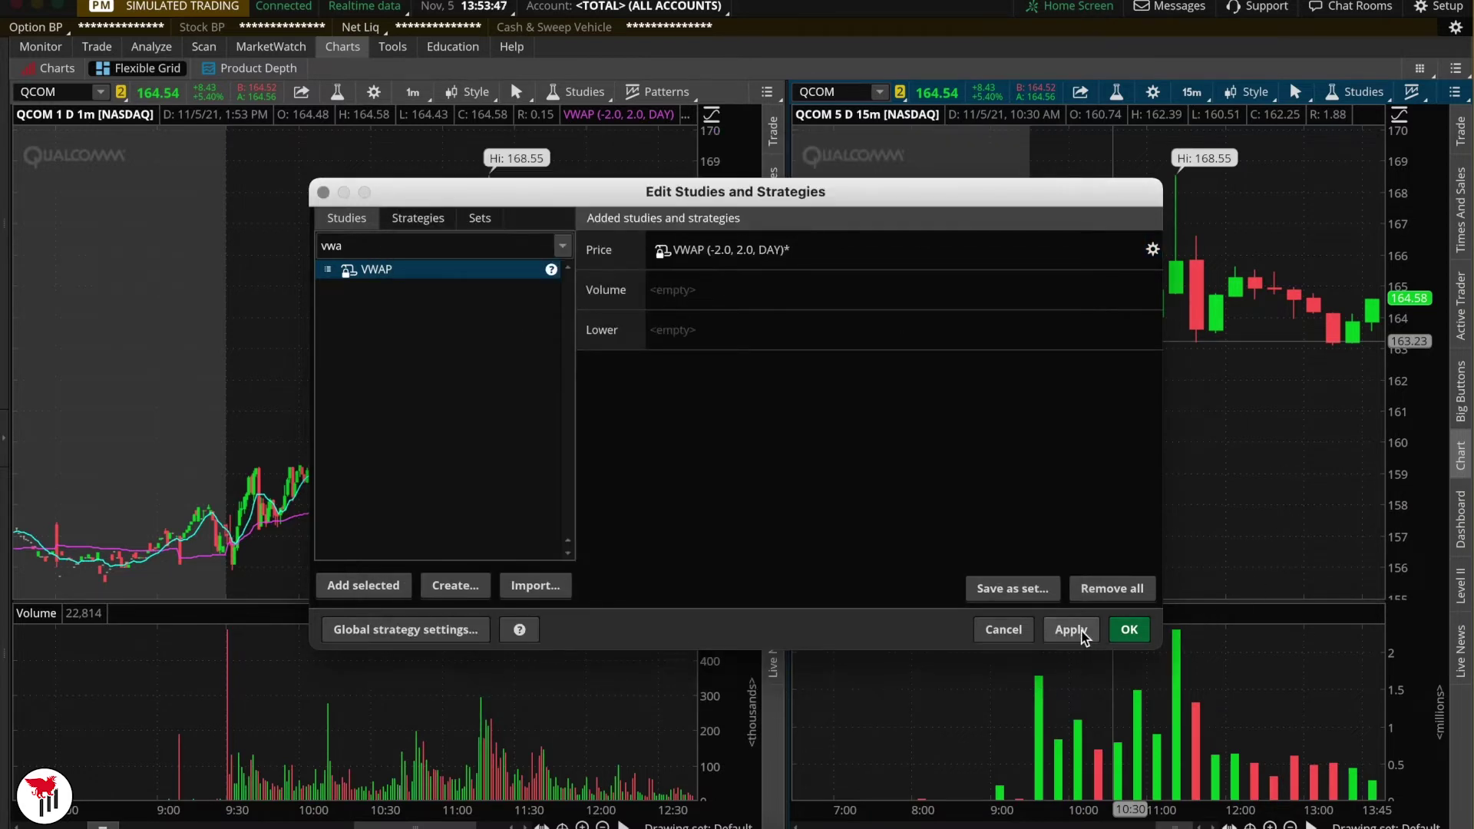
{"action": "left_click", "coordinate": [1075, 629]}
{"action": "left_click", "coordinate": [1150, 636]}
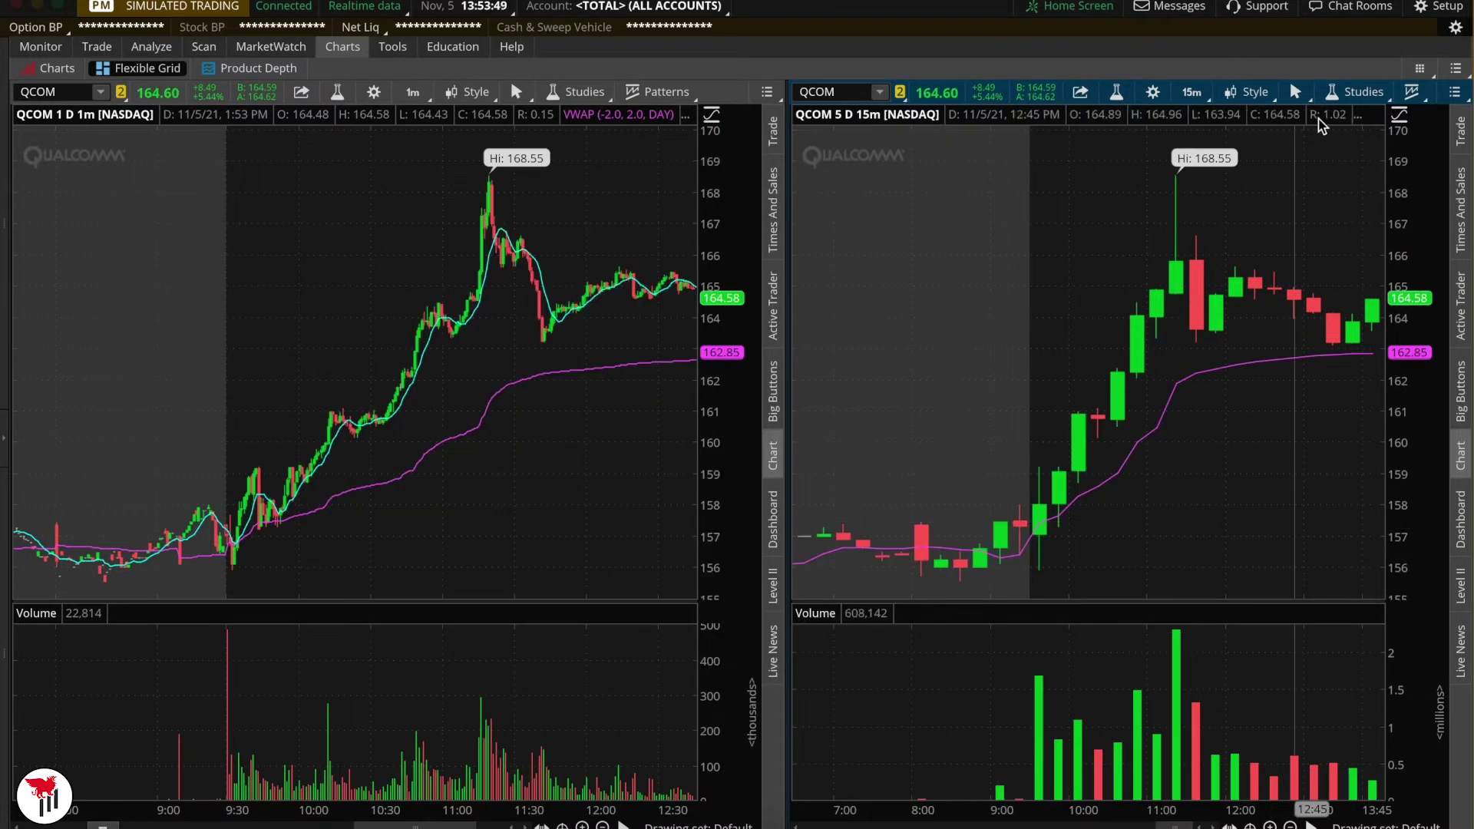
{"action": "left_click", "coordinate": [1362, 89]}
Add SimpleMovingAvg, found by searching 'simple', to the right 15-minute chart and apply it.
{"action": "left_click", "coordinate": [1297, 171]}
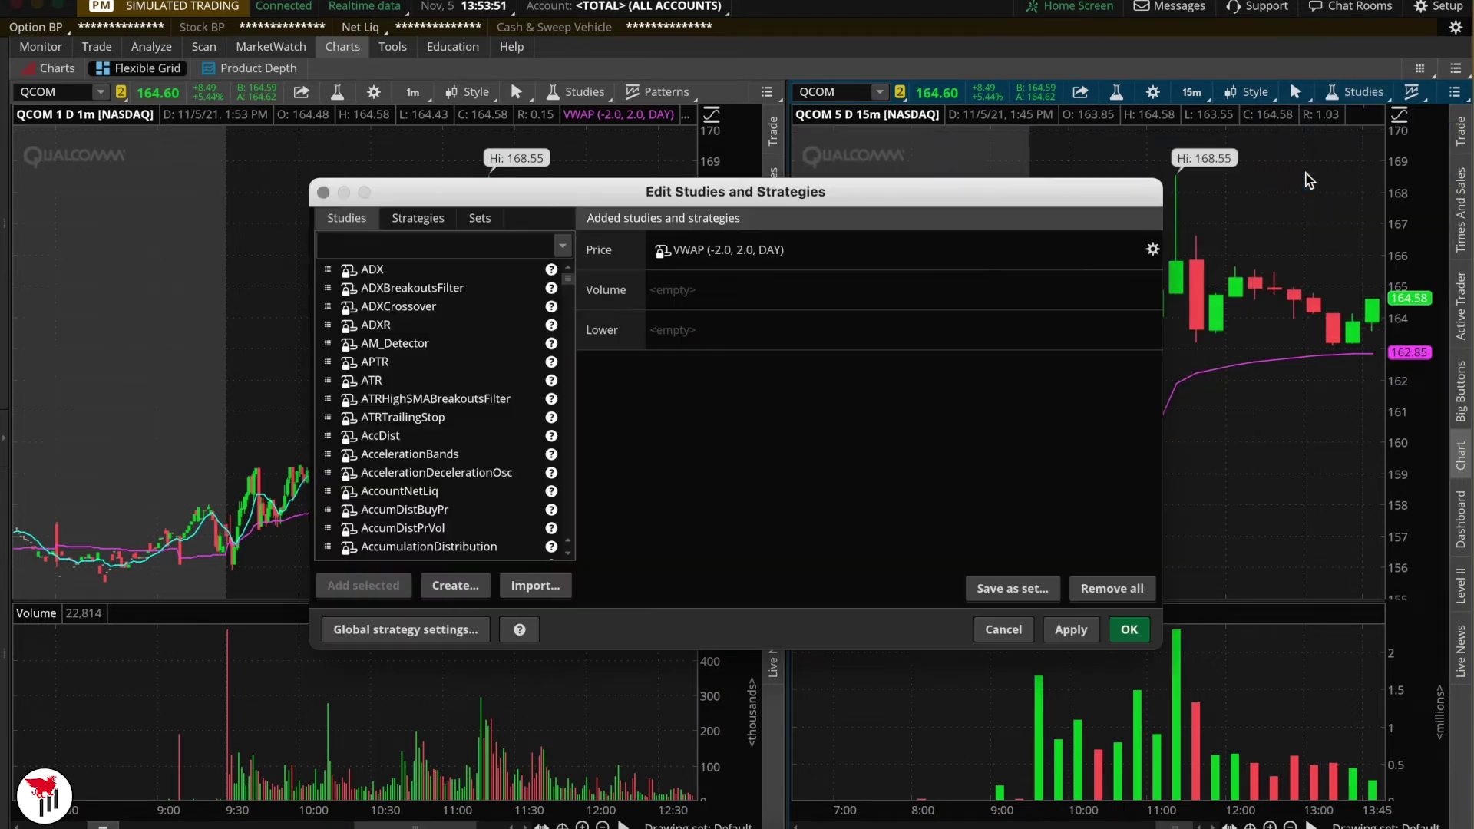
{"action": "left_click", "coordinate": [443, 244]}
{"action": "type", "text": "simple"}
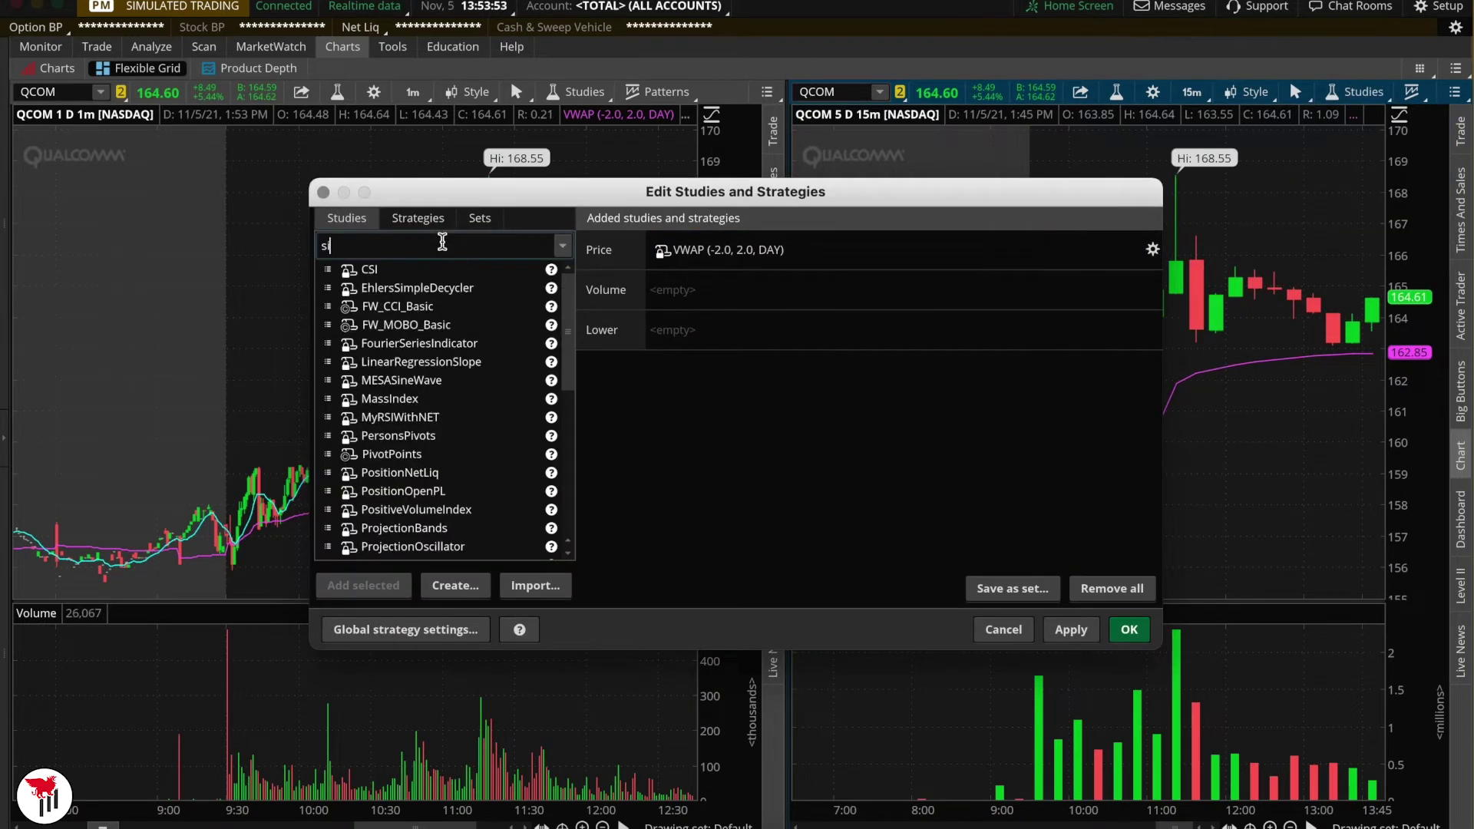
{"action": "double_click", "coordinate": [482, 290]}
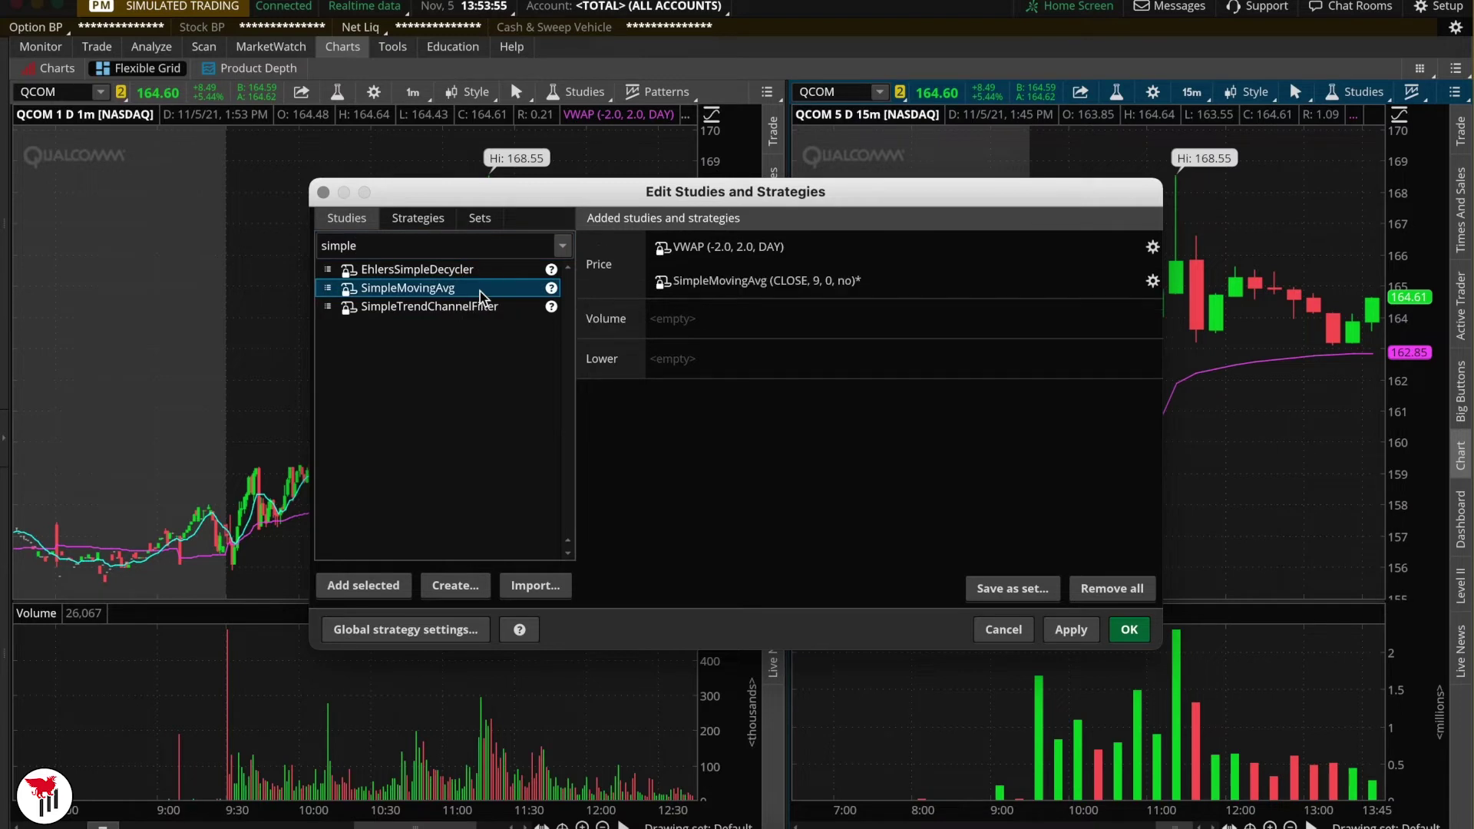
{"action": "left_click", "coordinate": [1071, 629]}
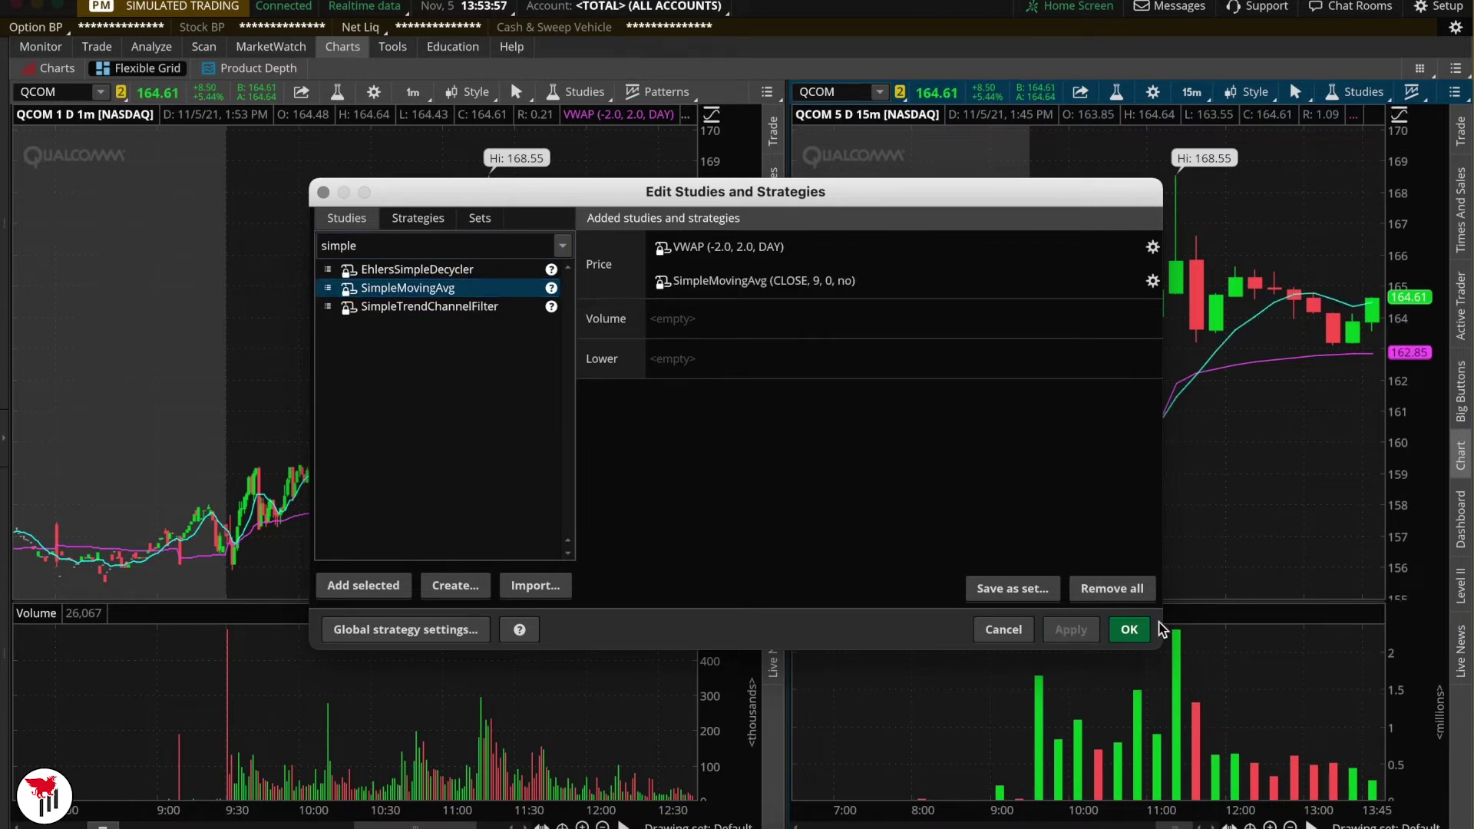
{"action": "left_click", "coordinate": [1129, 629]}
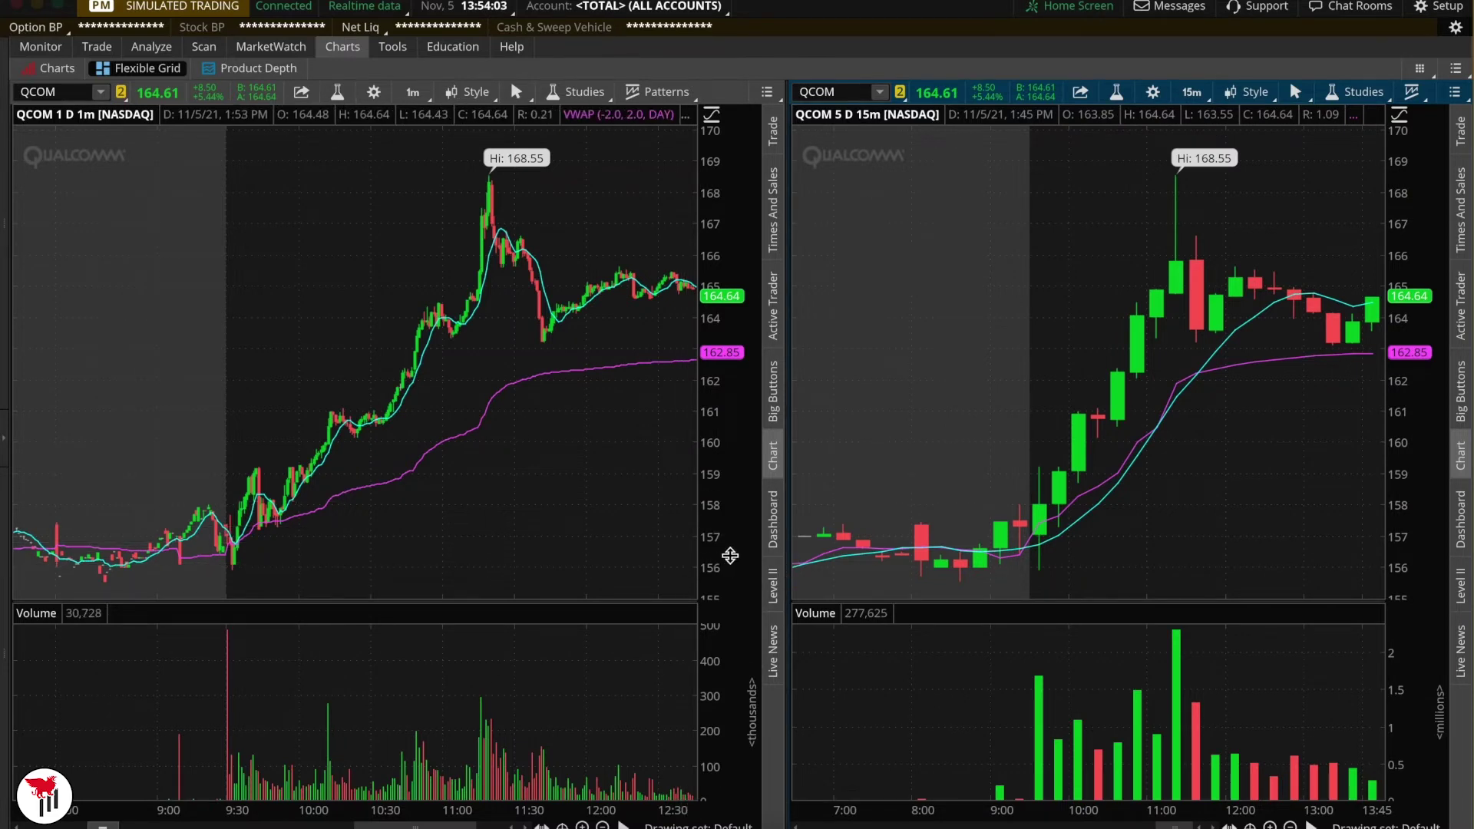
Zoom into the left 1-minute chart's time axis so bars start around 9:30.
{"action": "scroll", "coordinate": [688, 444], "scroll_direction": "up", "scroll_amount": 2}
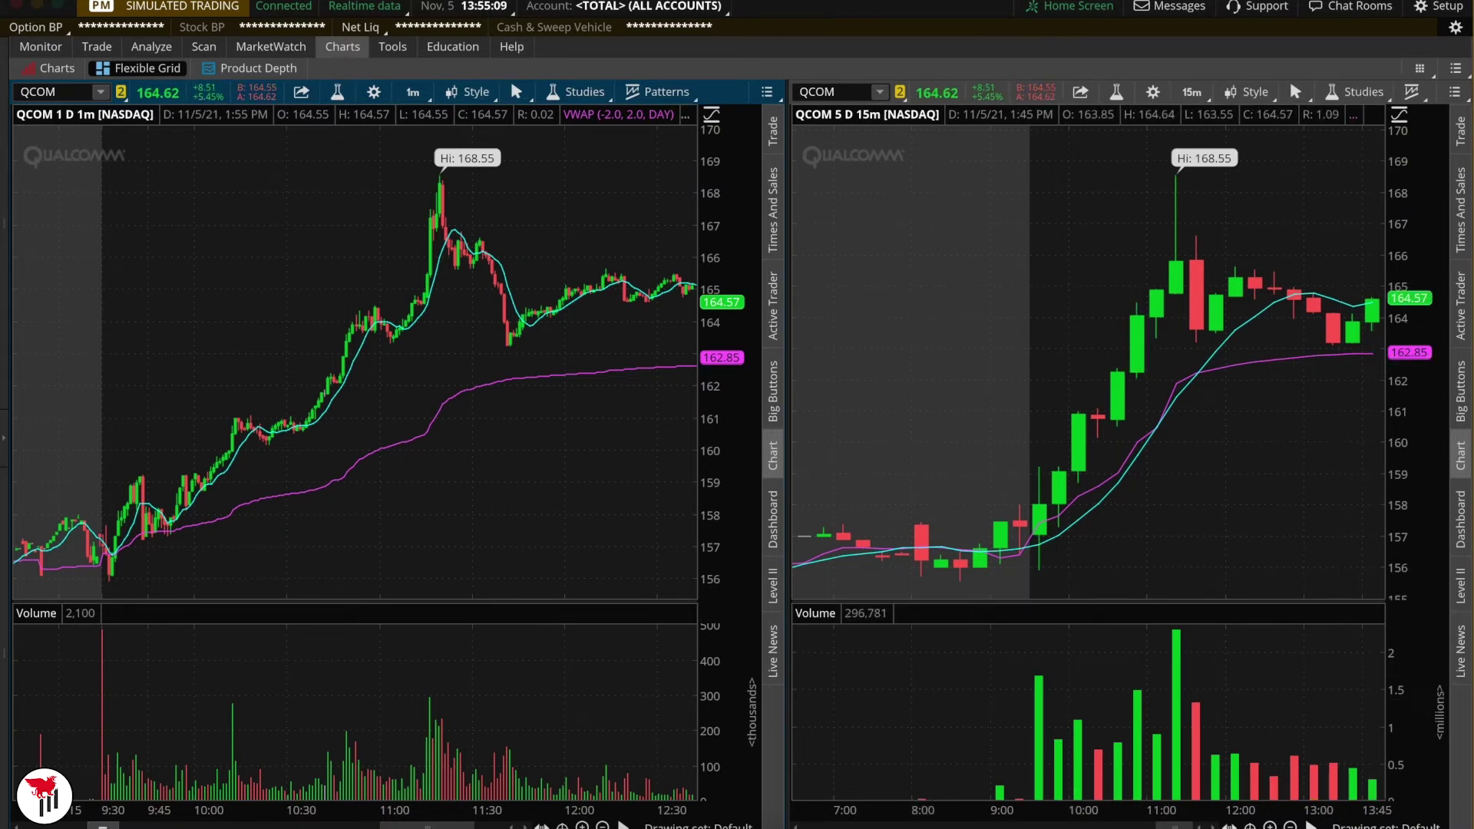
Dock the Level II book and Times and Sales panels beside the right chart.
{"action": "left_click", "coordinate": [1460, 591]}
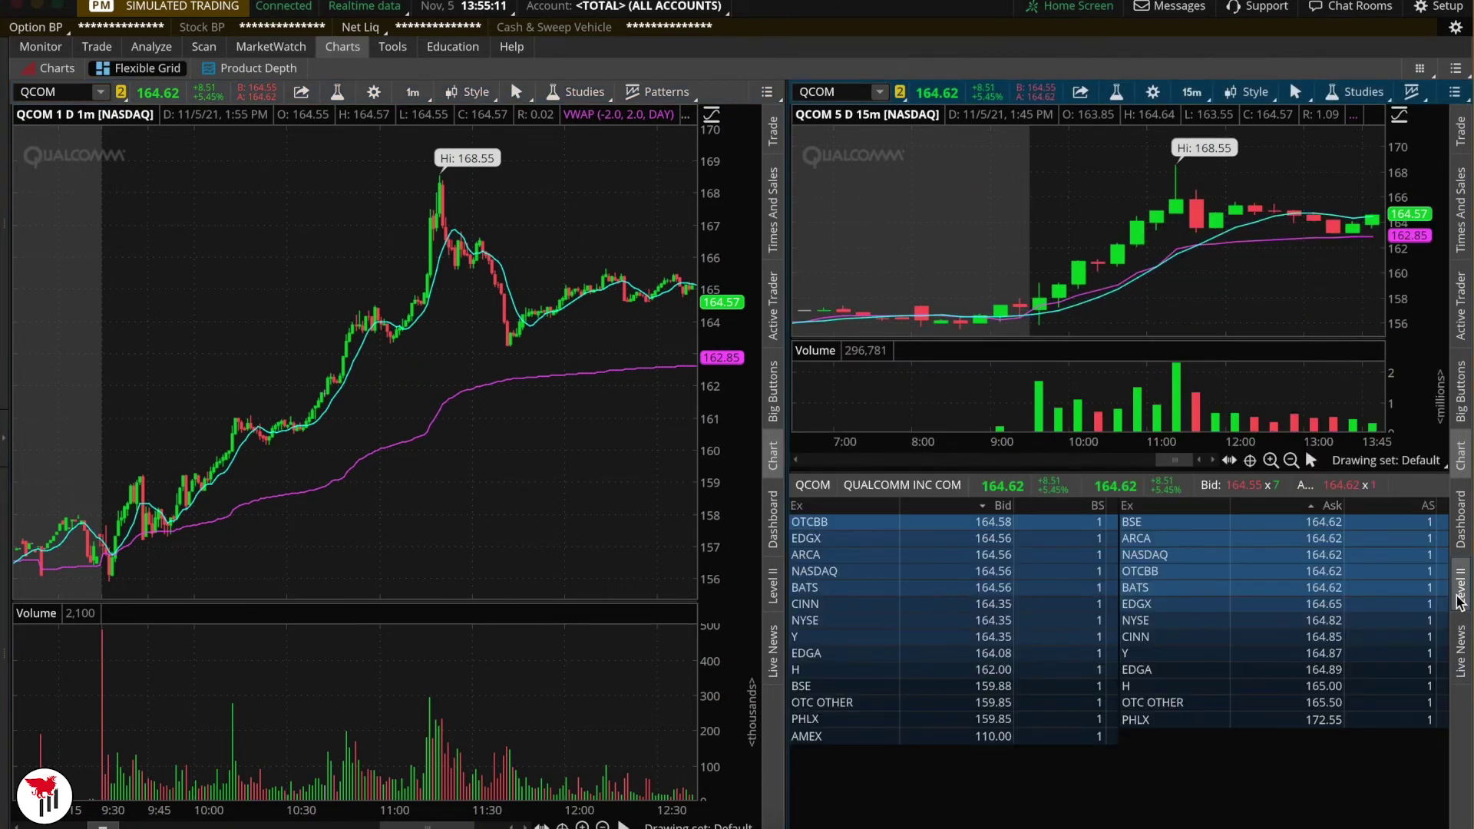
{"action": "left_click", "coordinate": [1460, 208]}
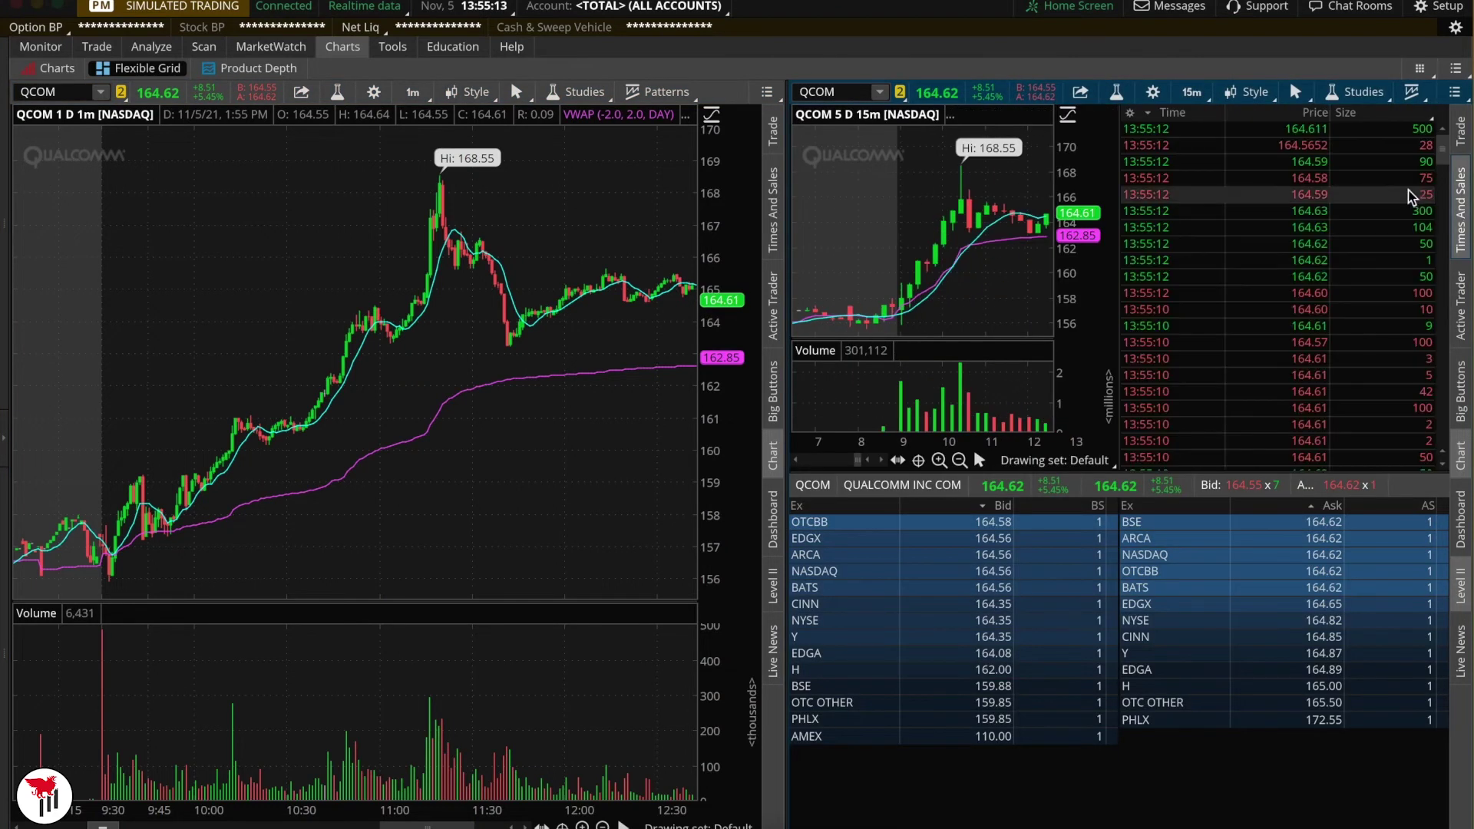
{"action": "left_click", "coordinate": [1128, 113]}
{"action": "left_click", "coordinate": [1153, 132]}
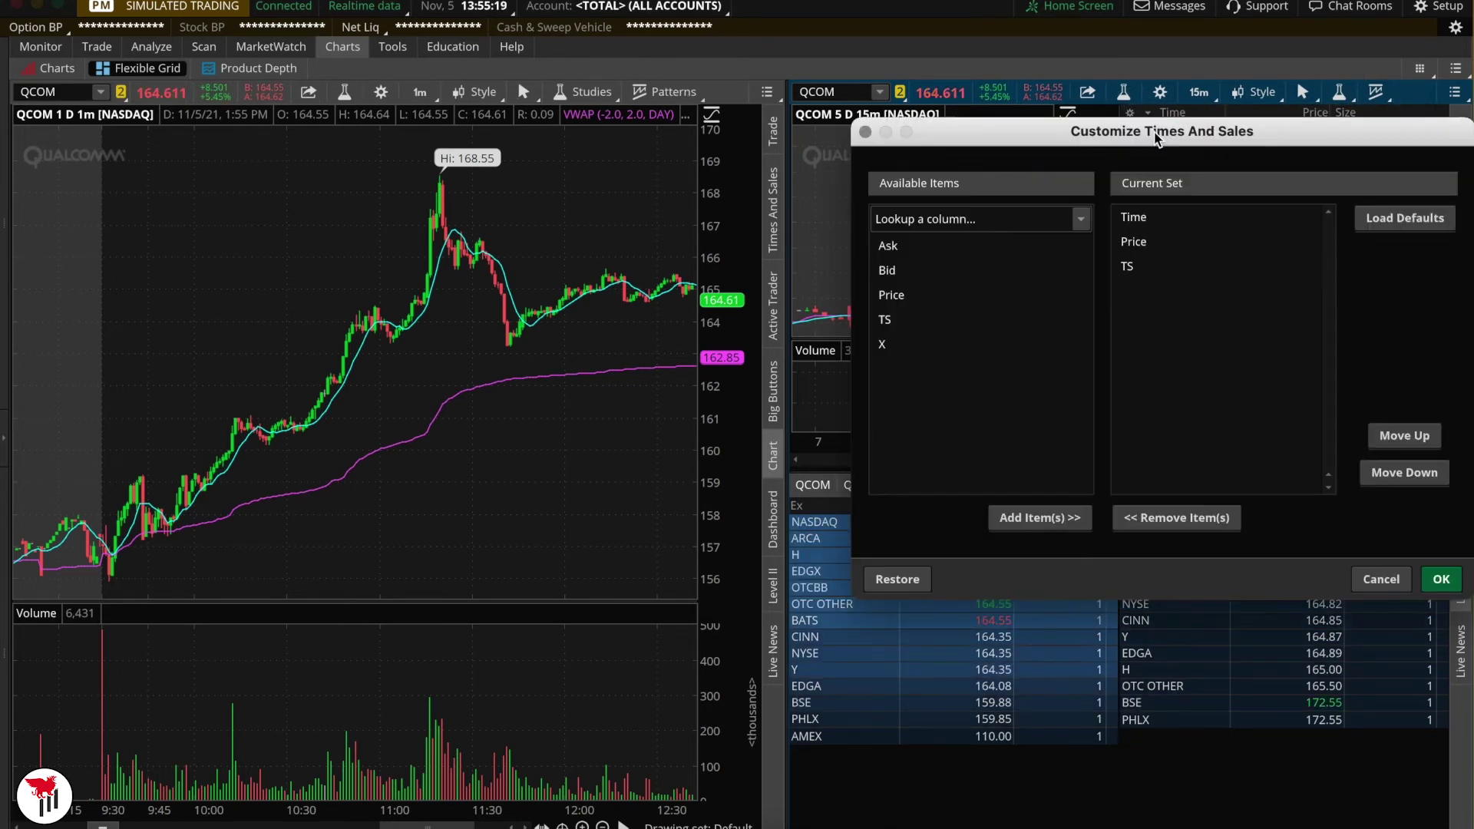
Add Bid and Ask columns to Times and Sales and move TS to the end.
{"action": "left_click", "coordinate": [927, 271]}
{"action": "left_click", "coordinate": [1039, 518]}
{"action": "left_click", "coordinate": [868, 244]}
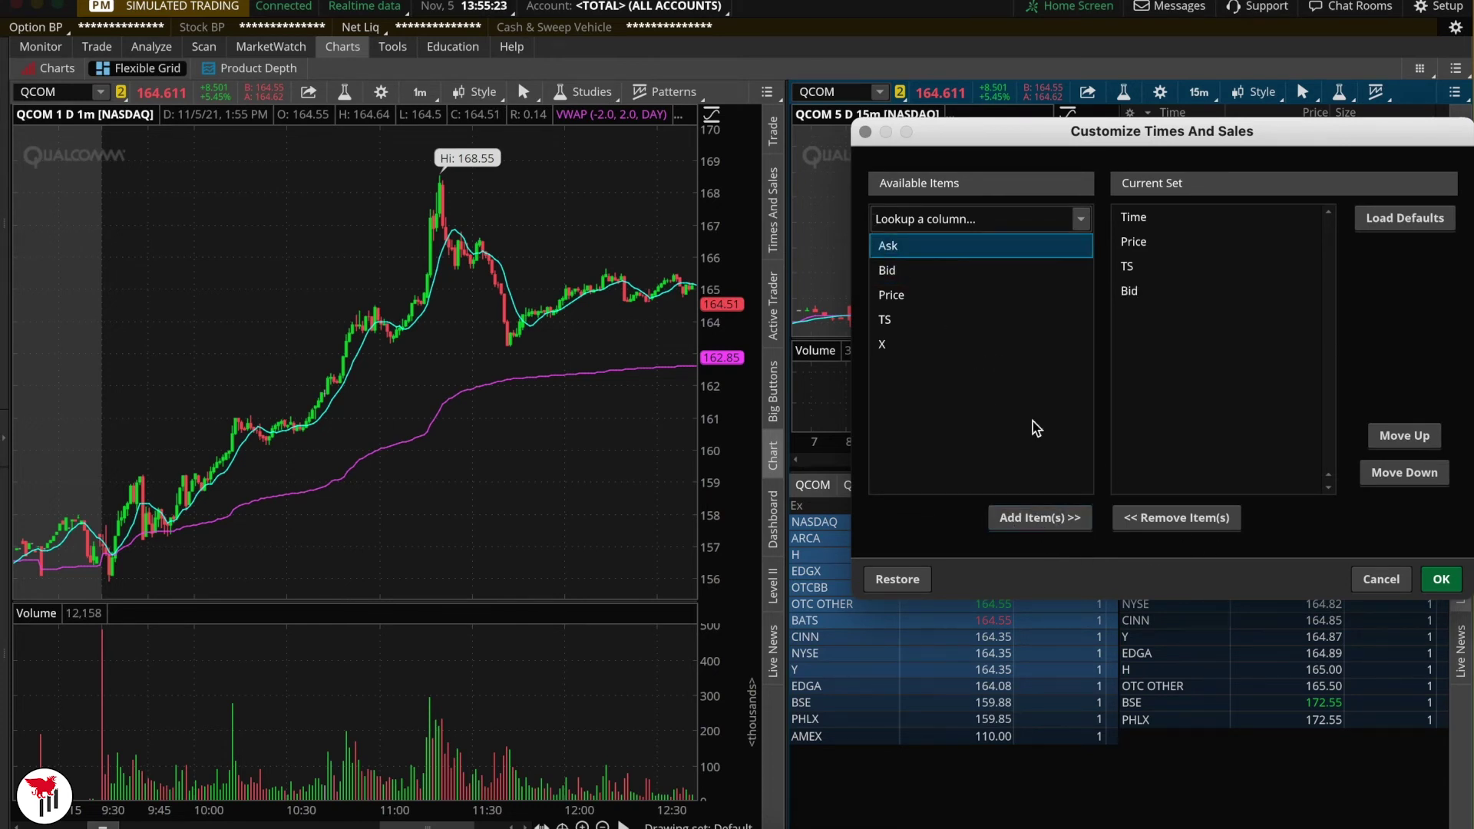
{"action": "left_click", "coordinate": [1041, 517]}
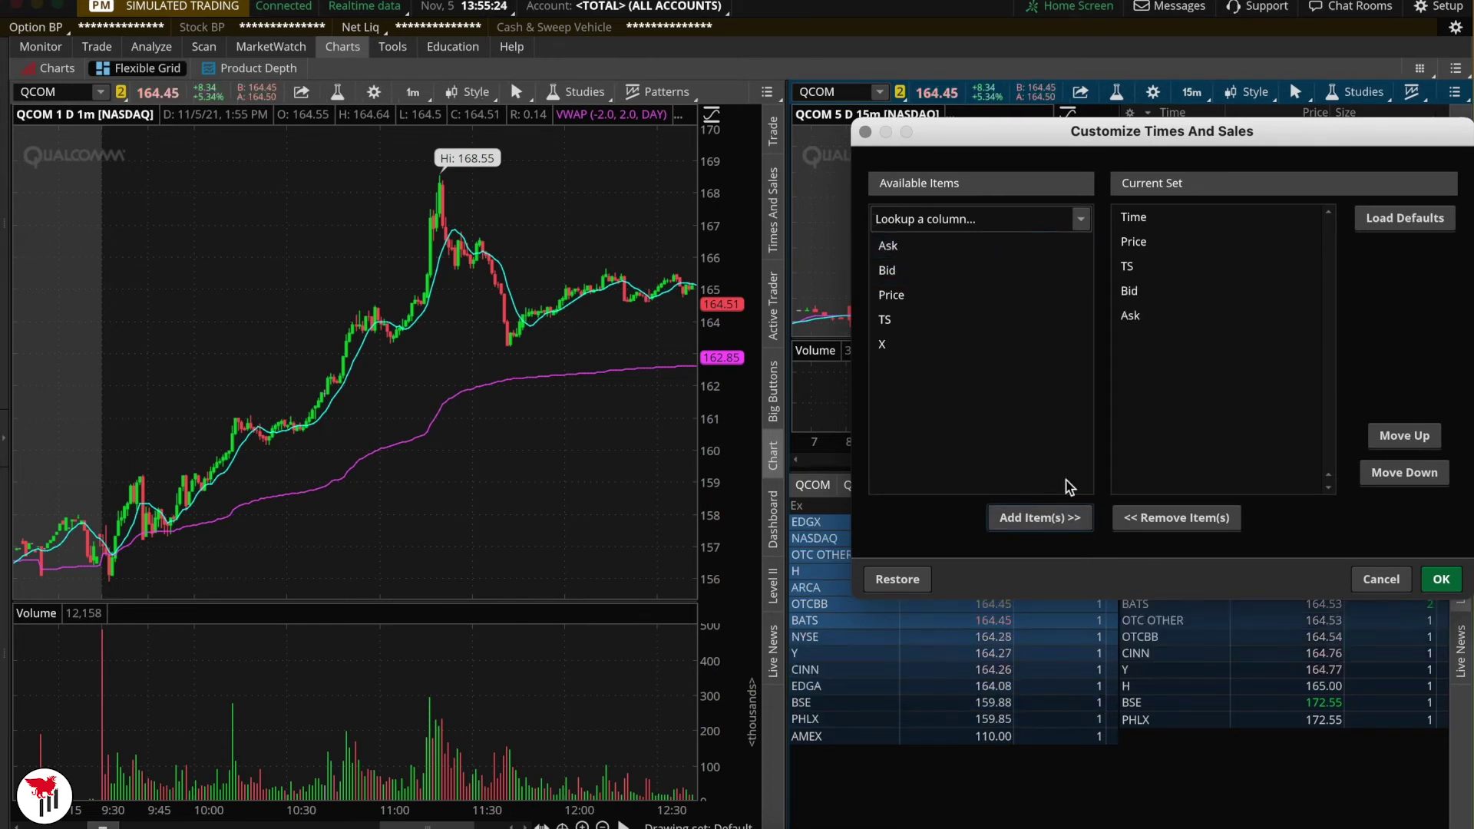
{"action": "left_click", "coordinate": [1130, 269]}
{"action": "left_click", "coordinate": [1401, 472]}
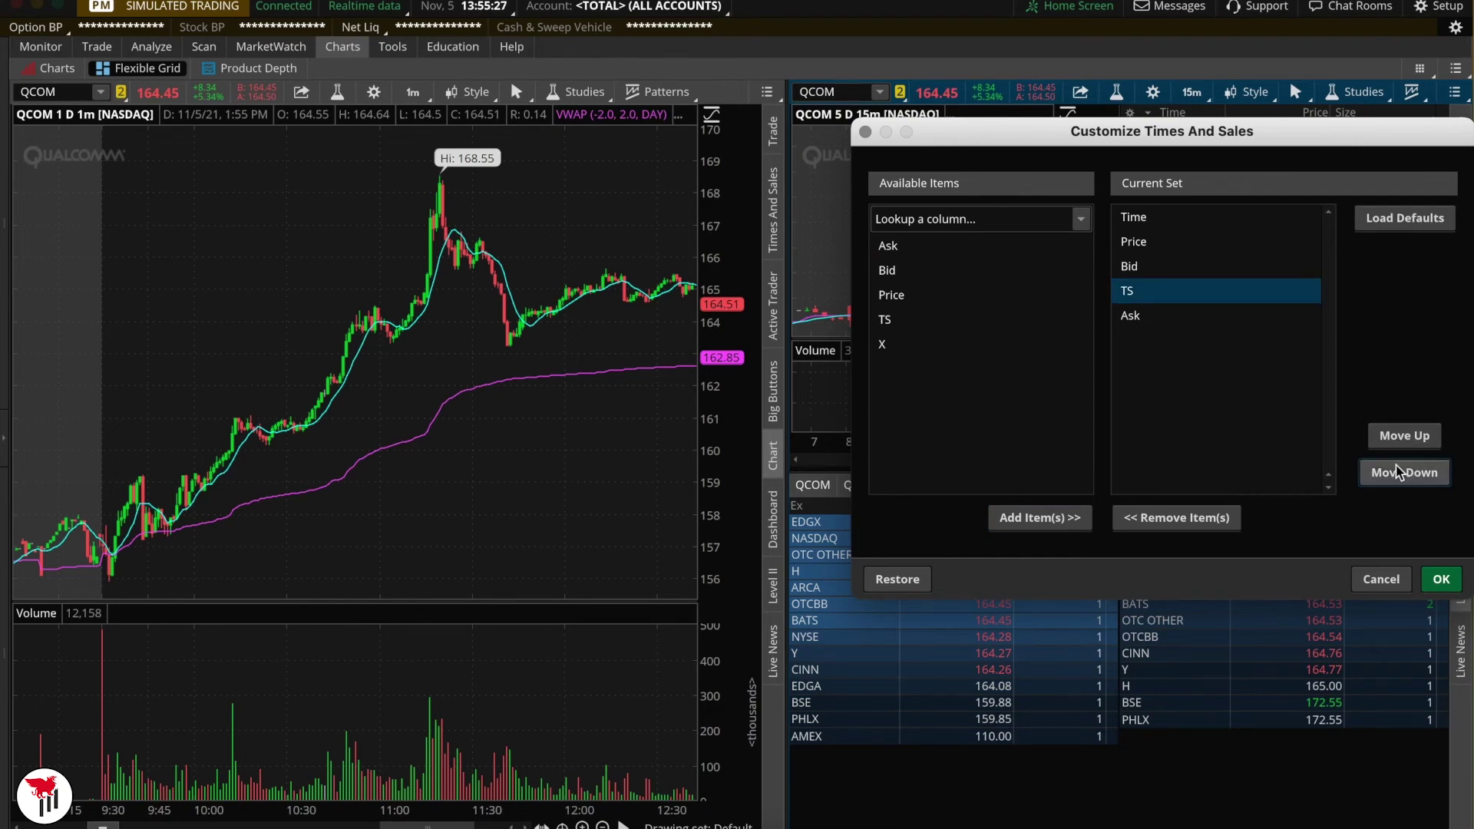
{"action": "left_click", "coordinate": [1401, 471]}
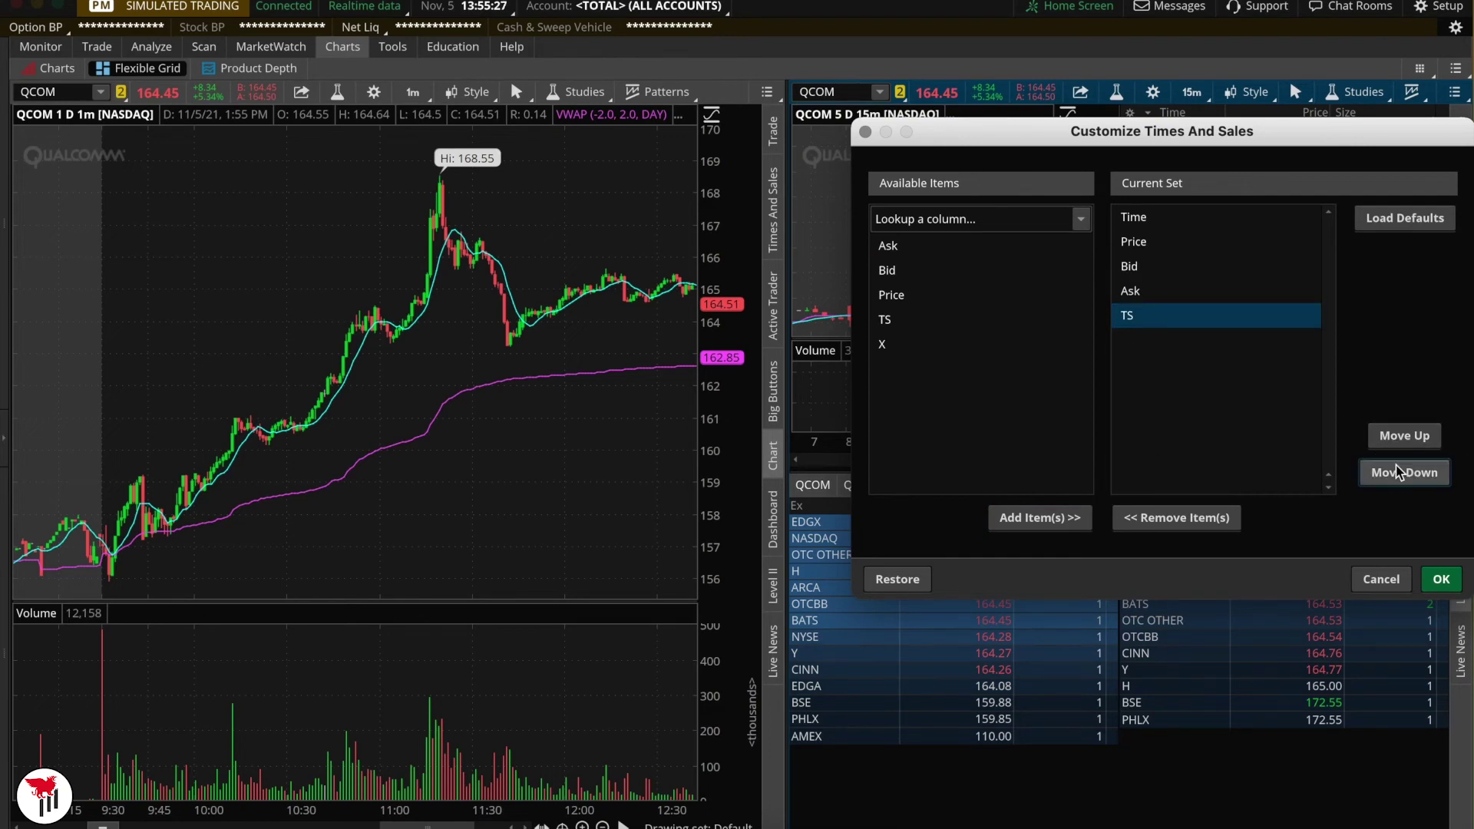
{"action": "left_click", "coordinate": [1440, 579]}
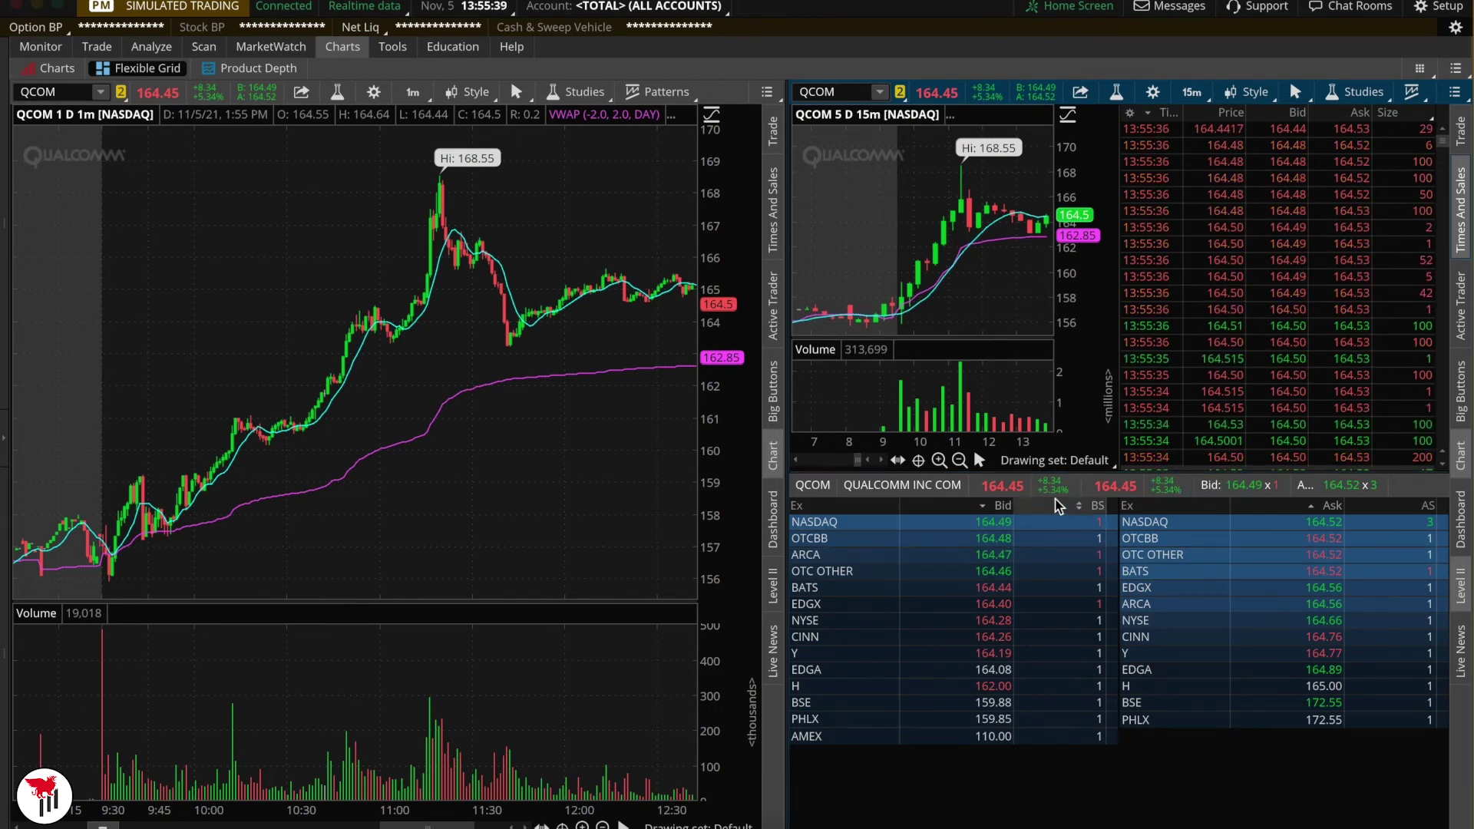
Make the chart and Times and Sales cells taller and the 1-minute chart narrower.
{"action": "left_click_drag", "start_coordinate": [1052, 472], "coordinate": [1050, 670]}
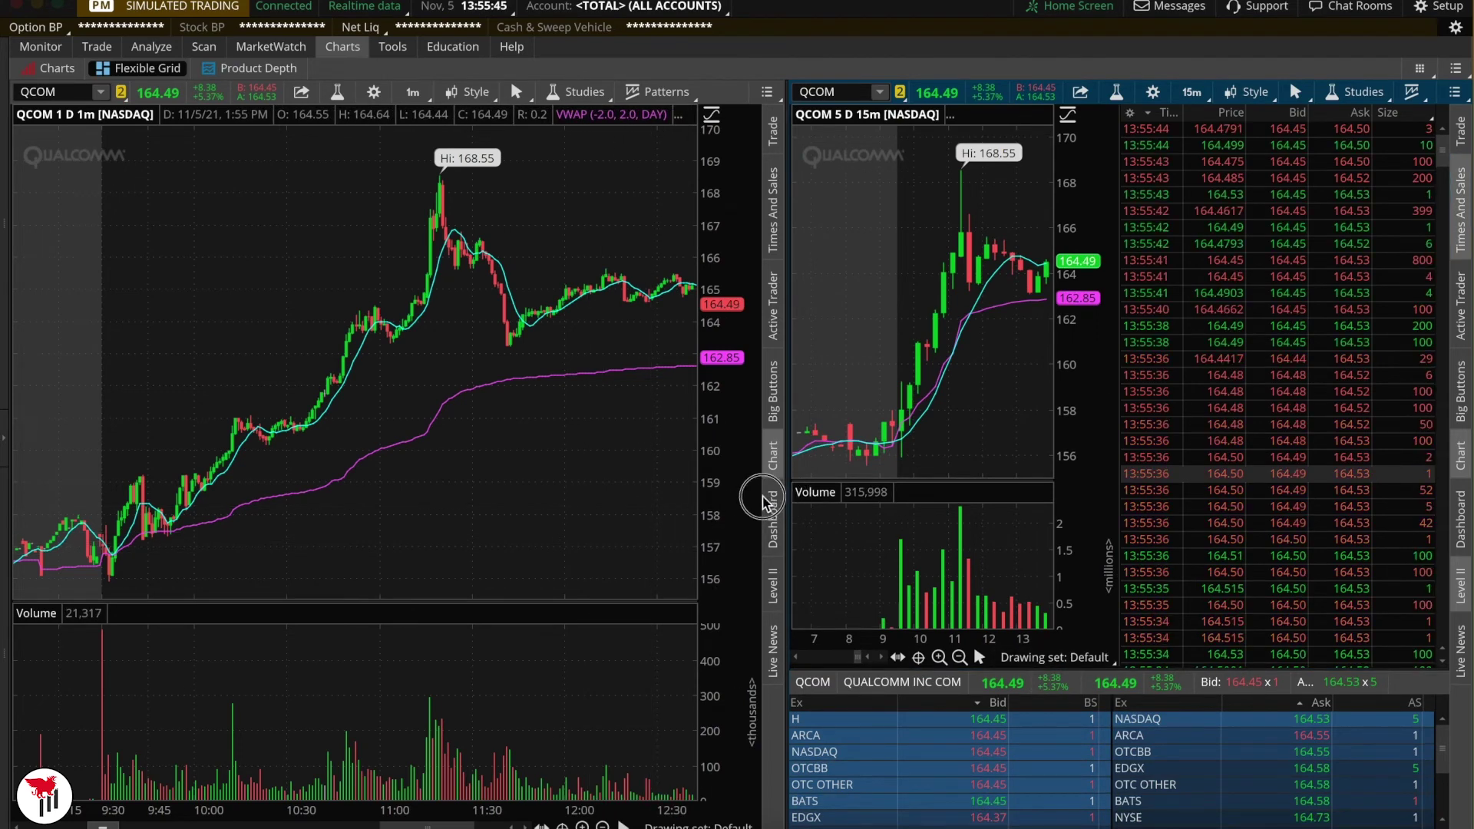
{"action": "left_click_drag", "start_coordinate": [783, 487], "coordinate": [743, 483]}
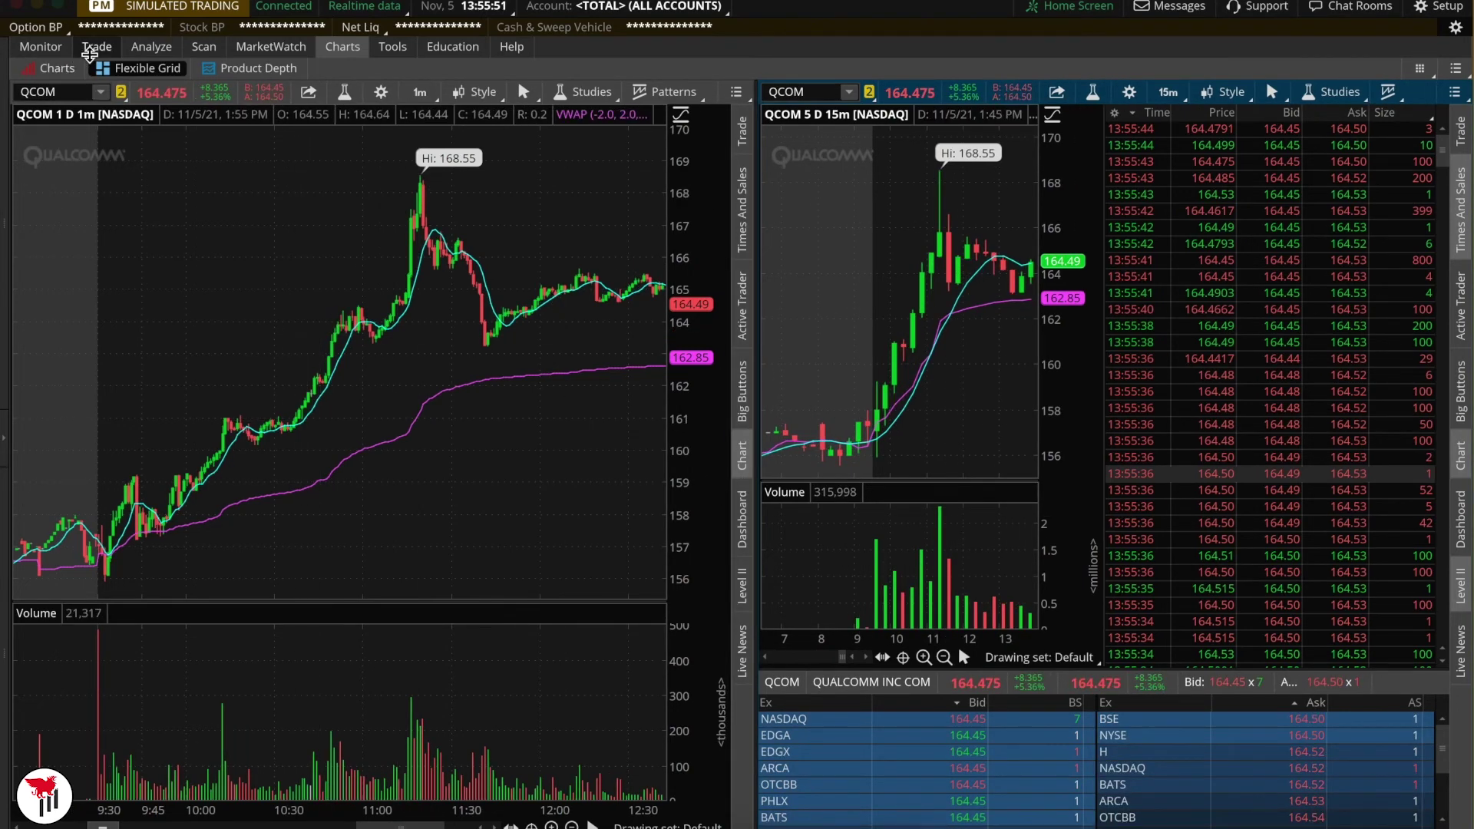
{"action": "left_click", "coordinate": [90, 49]}
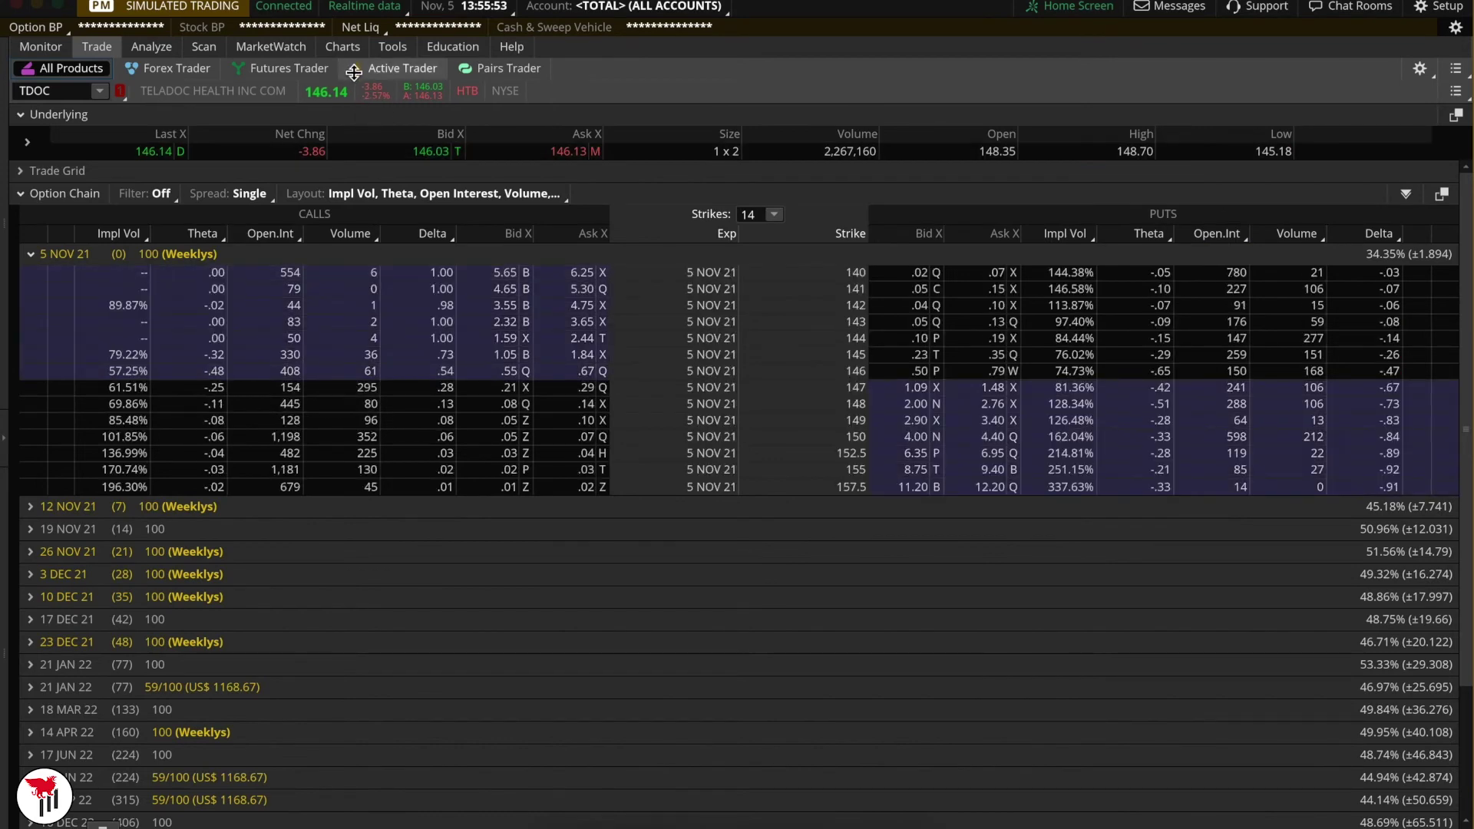
{"action": "left_click", "coordinate": [354, 64]}
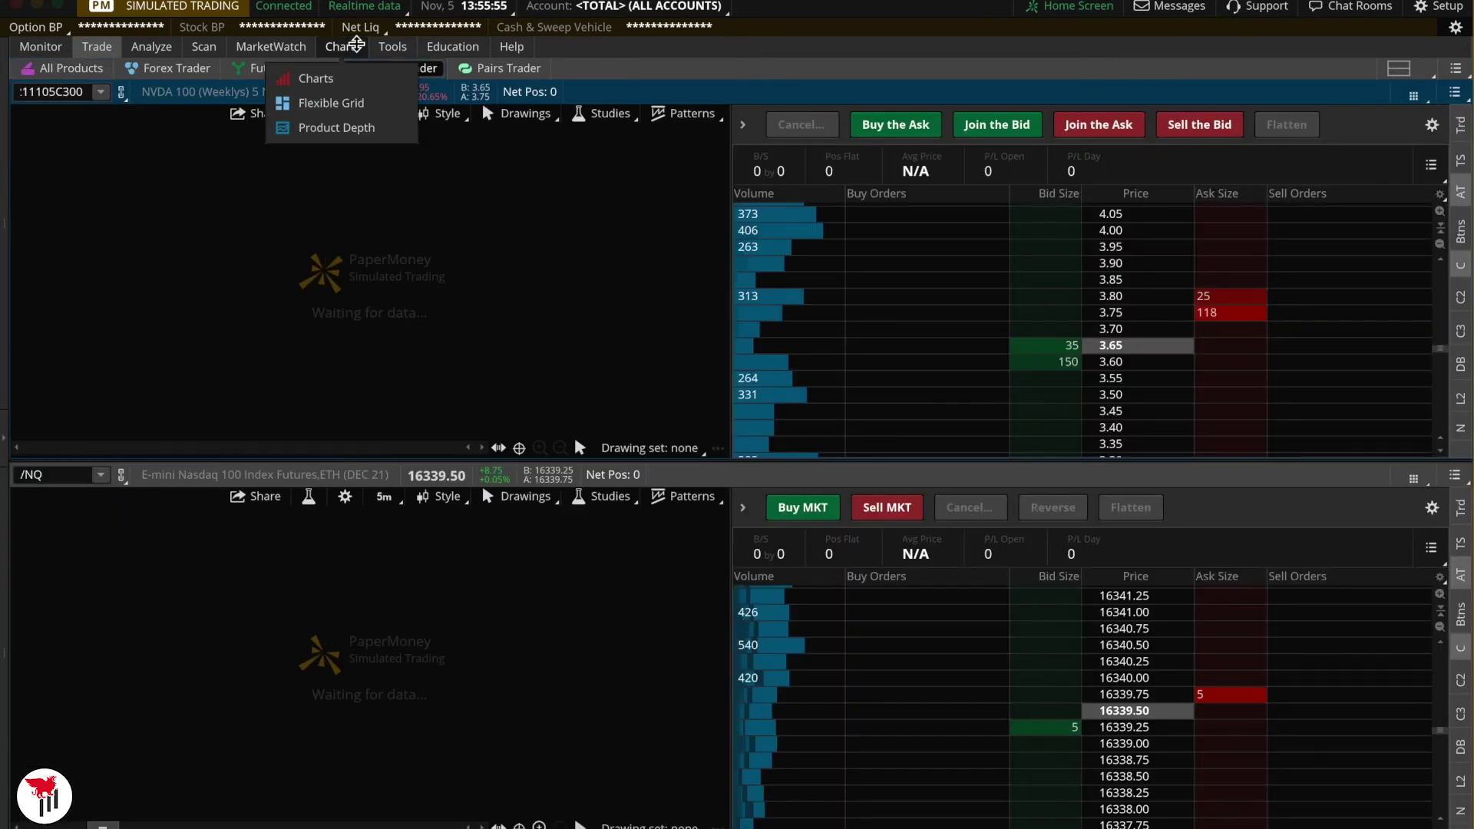
{"action": "left_click", "coordinate": [355, 45]}
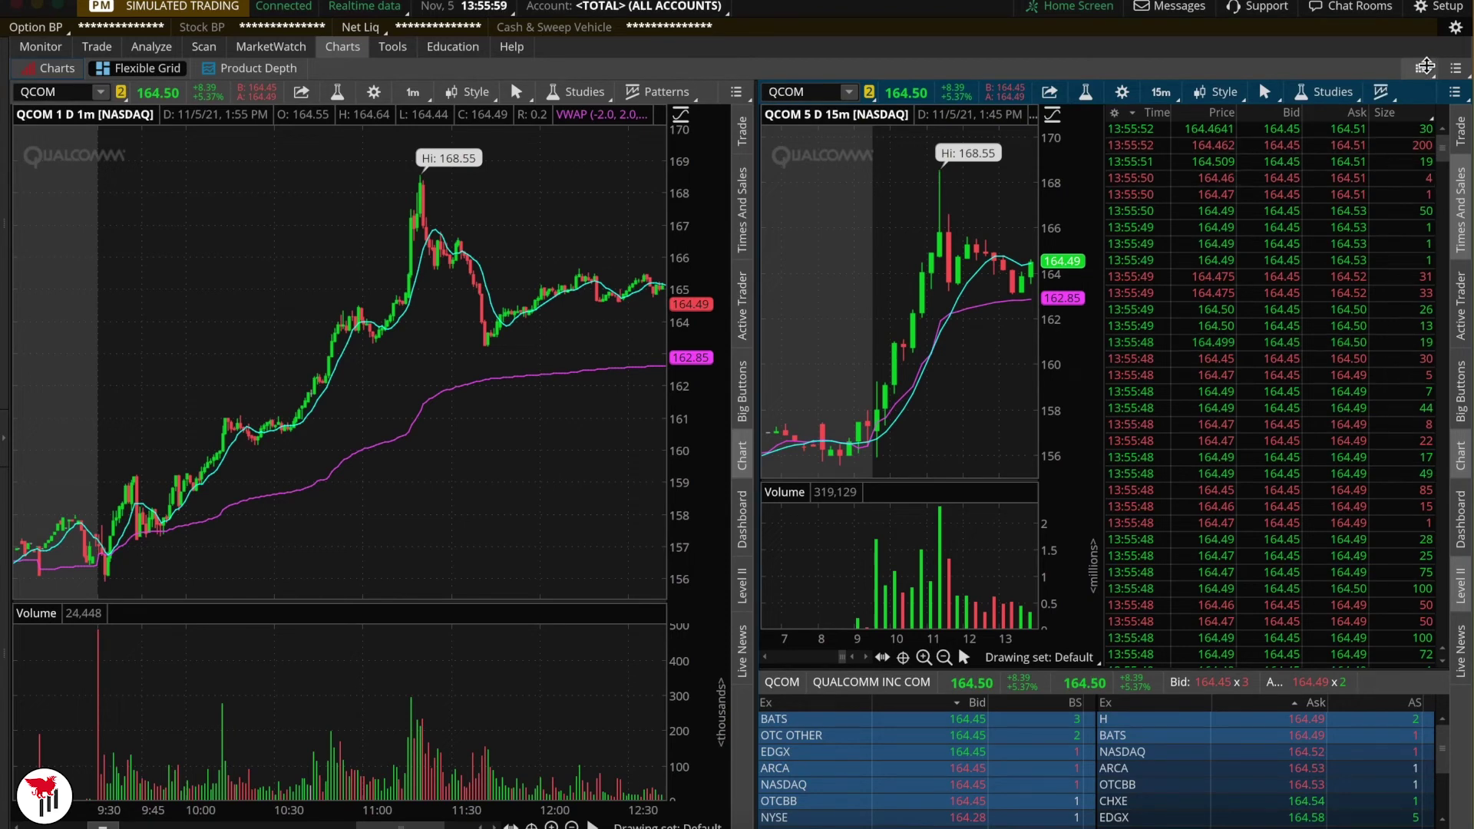
Save the current flexible grid as a named layout called 'intraday screen'.
{"action": "left_click", "coordinate": [1422, 67]}
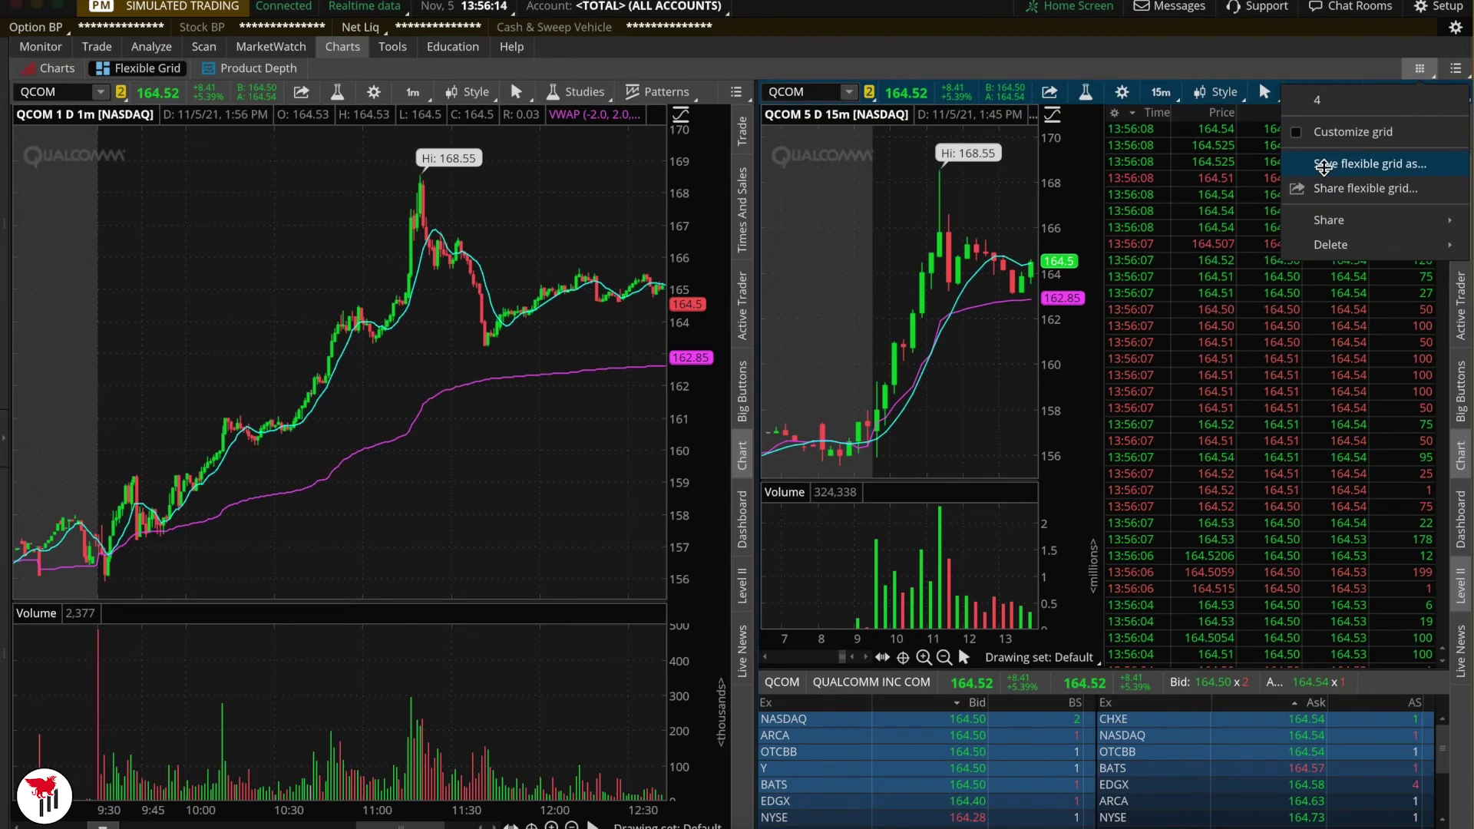
{"action": "left_click", "coordinate": [1328, 164]}
{"action": "left_click", "coordinate": [744, 407]}
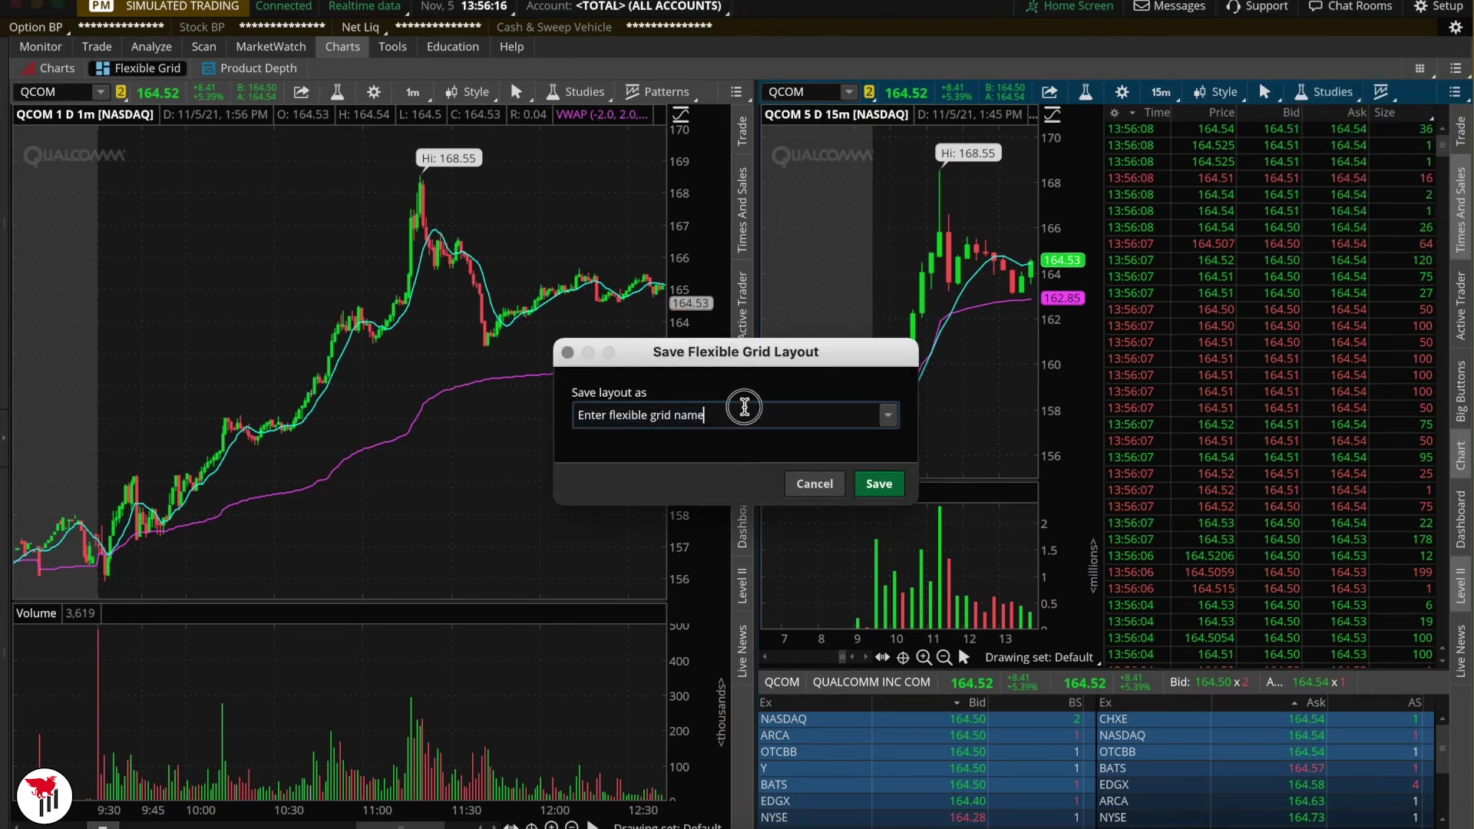
{"action": "left_click_drag", "start_coordinate": [744, 411], "coordinate": [536, 412]}
{"action": "type", "text": "intrada"}
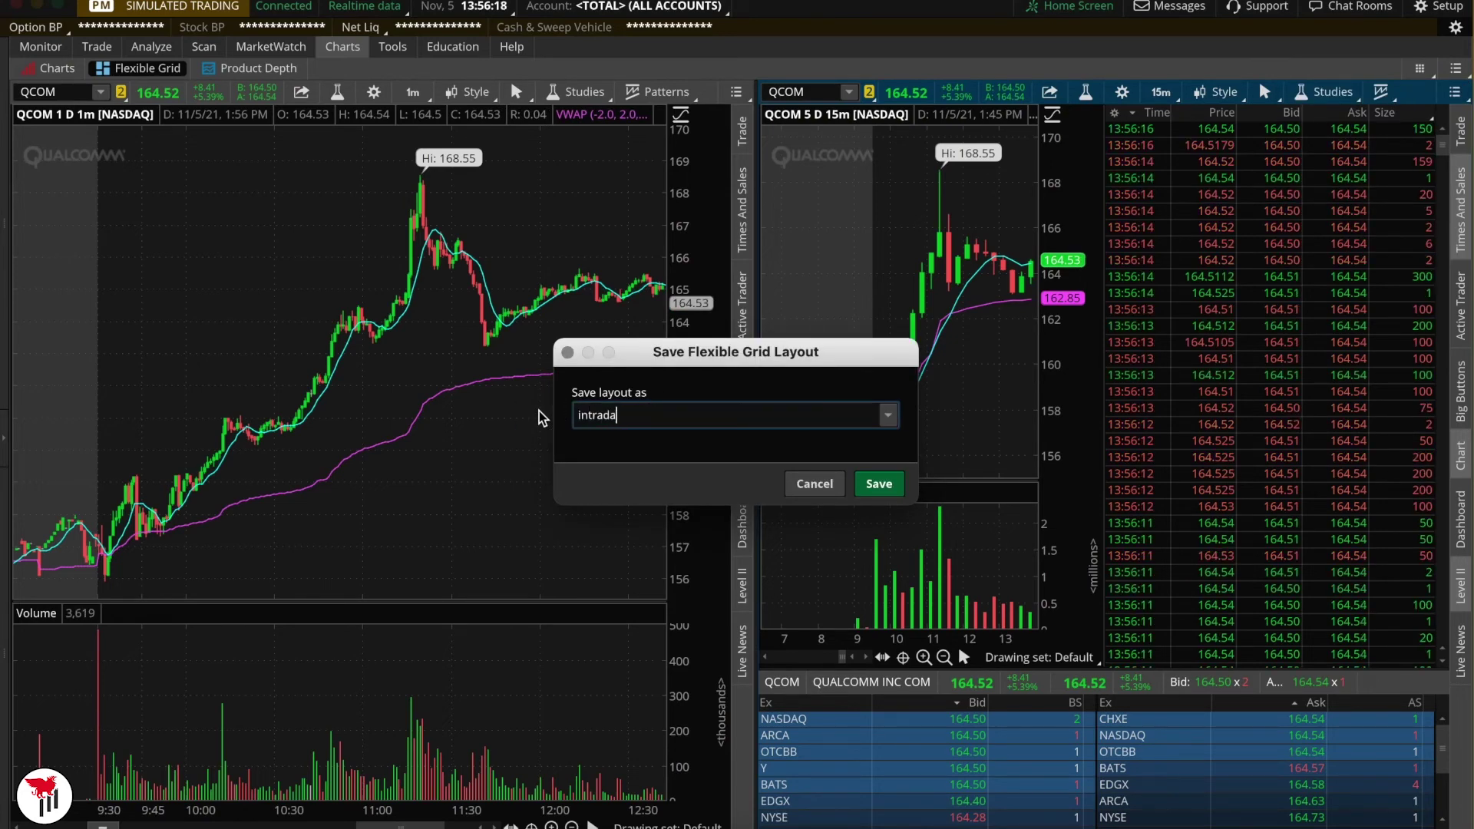
{"action": "type", "text": "y screen"}
{"action": "left_click", "coordinate": [879, 484]}
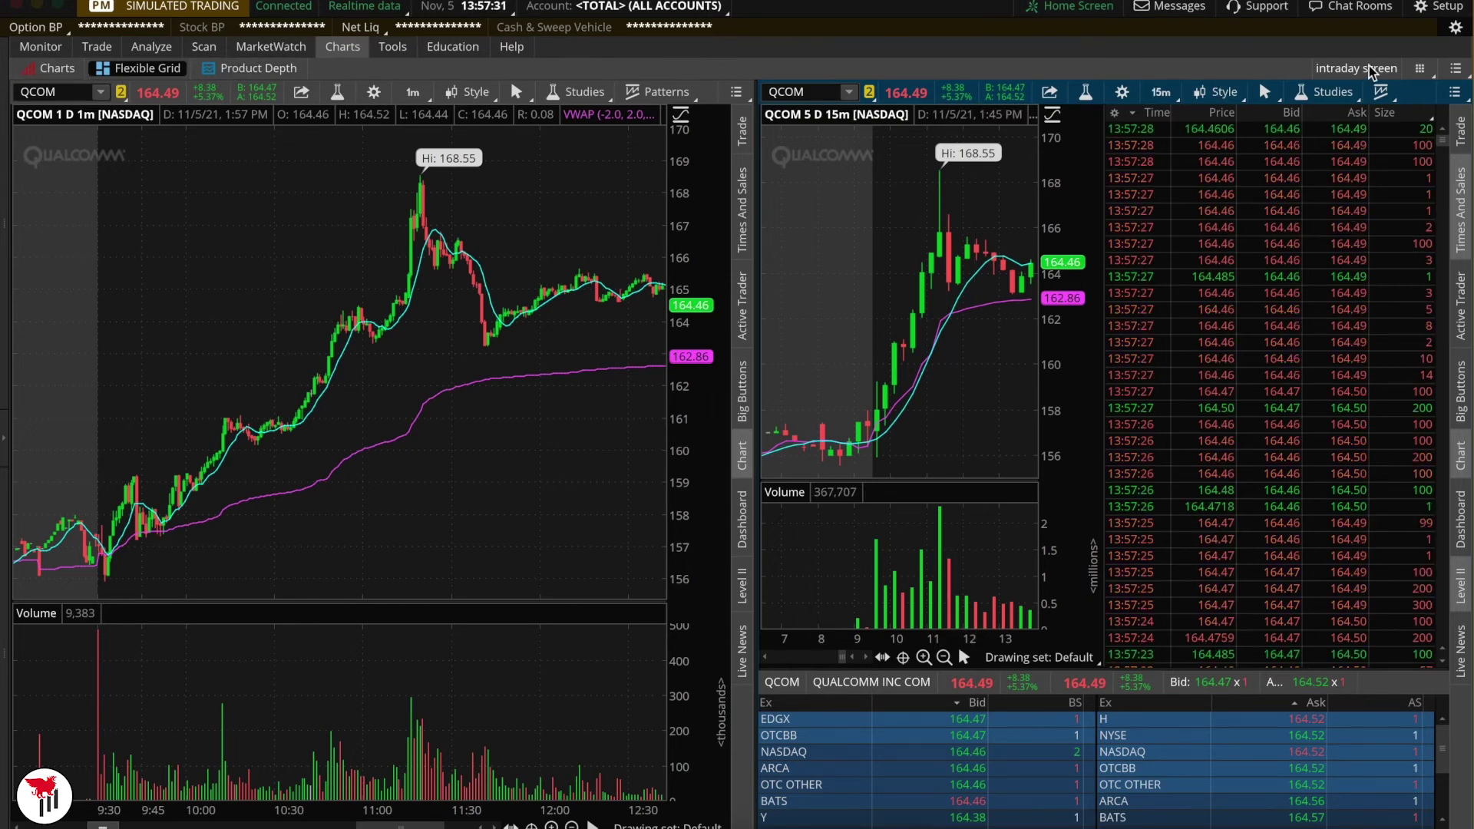
Enable grid editing, remove the old cells and build a four-by-two grid of cells.
{"action": "left_click", "coordinate": [1417, 70]}
{"action": "left_click", "coordinate": [1341, 154]}
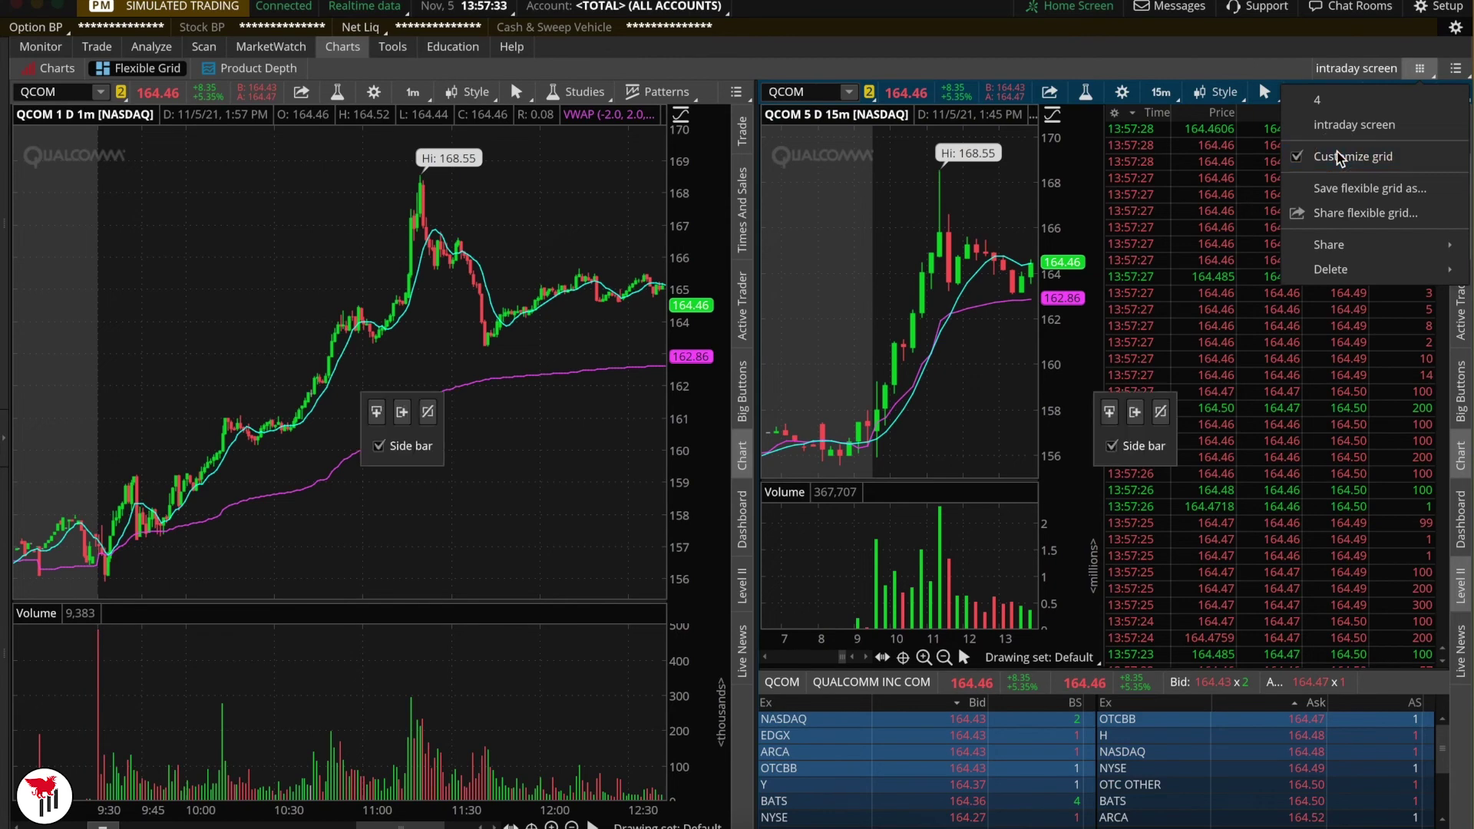
{"action": "left_click", "coordinate": [432, 417]}
{"action": "left_click", "coordinate": [762, 413]}
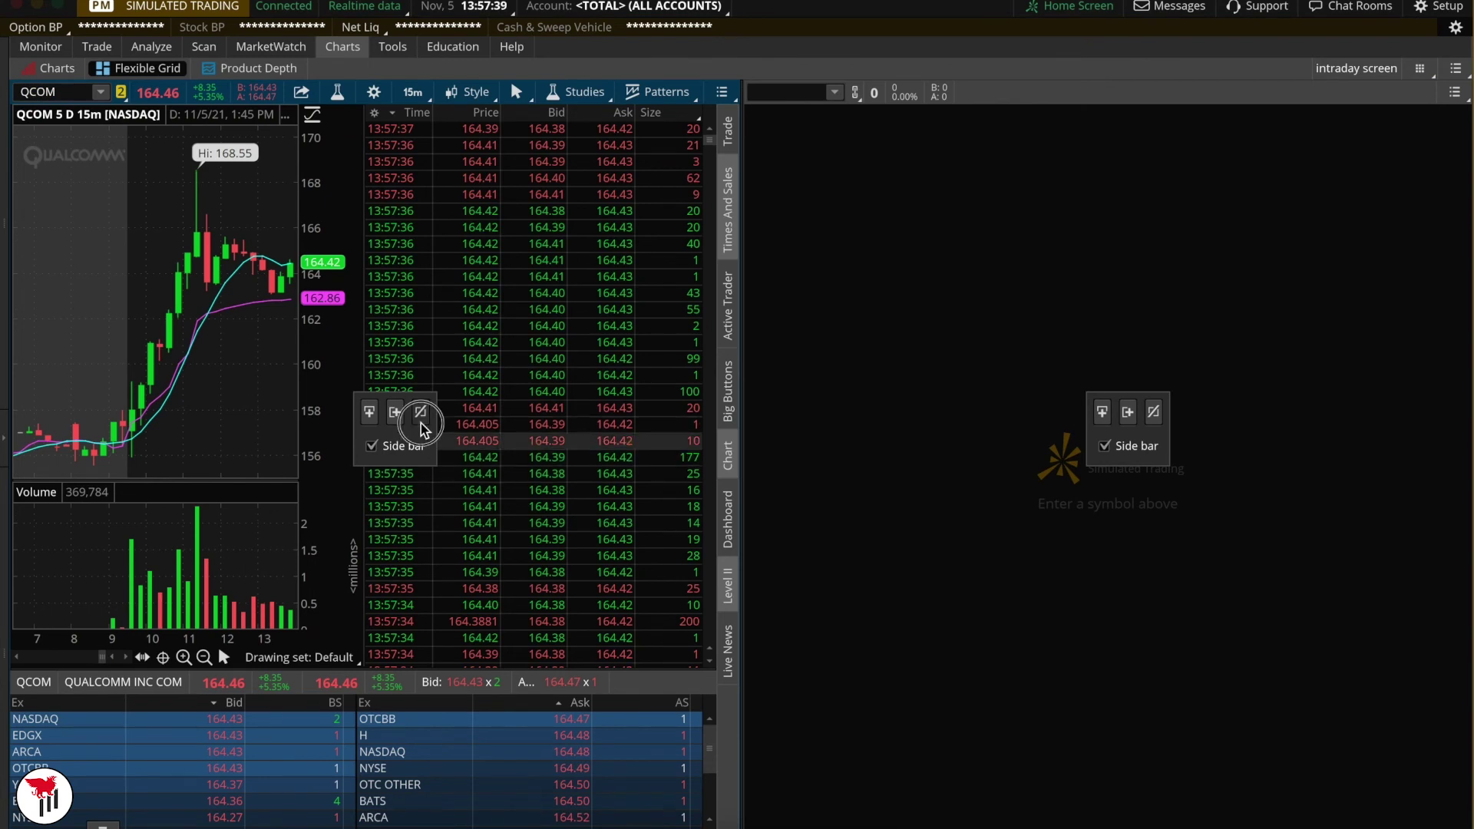
{"action": "left_click", "coordinate": [421, 417]}
{"action": "left_click", "coordinate": [762, 415]}
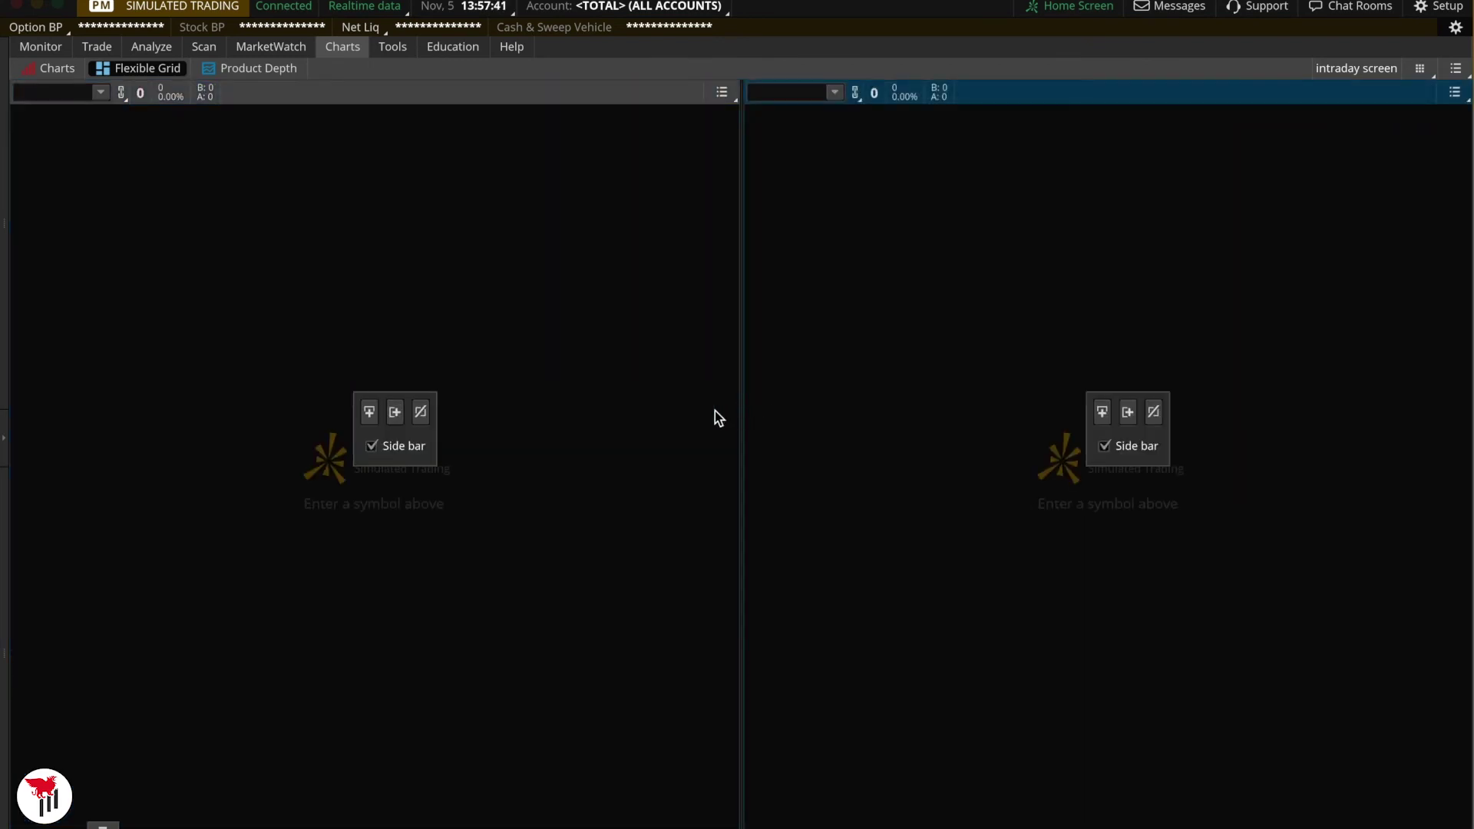
{"action": "left_click", "coordinate": [1128, 413]}
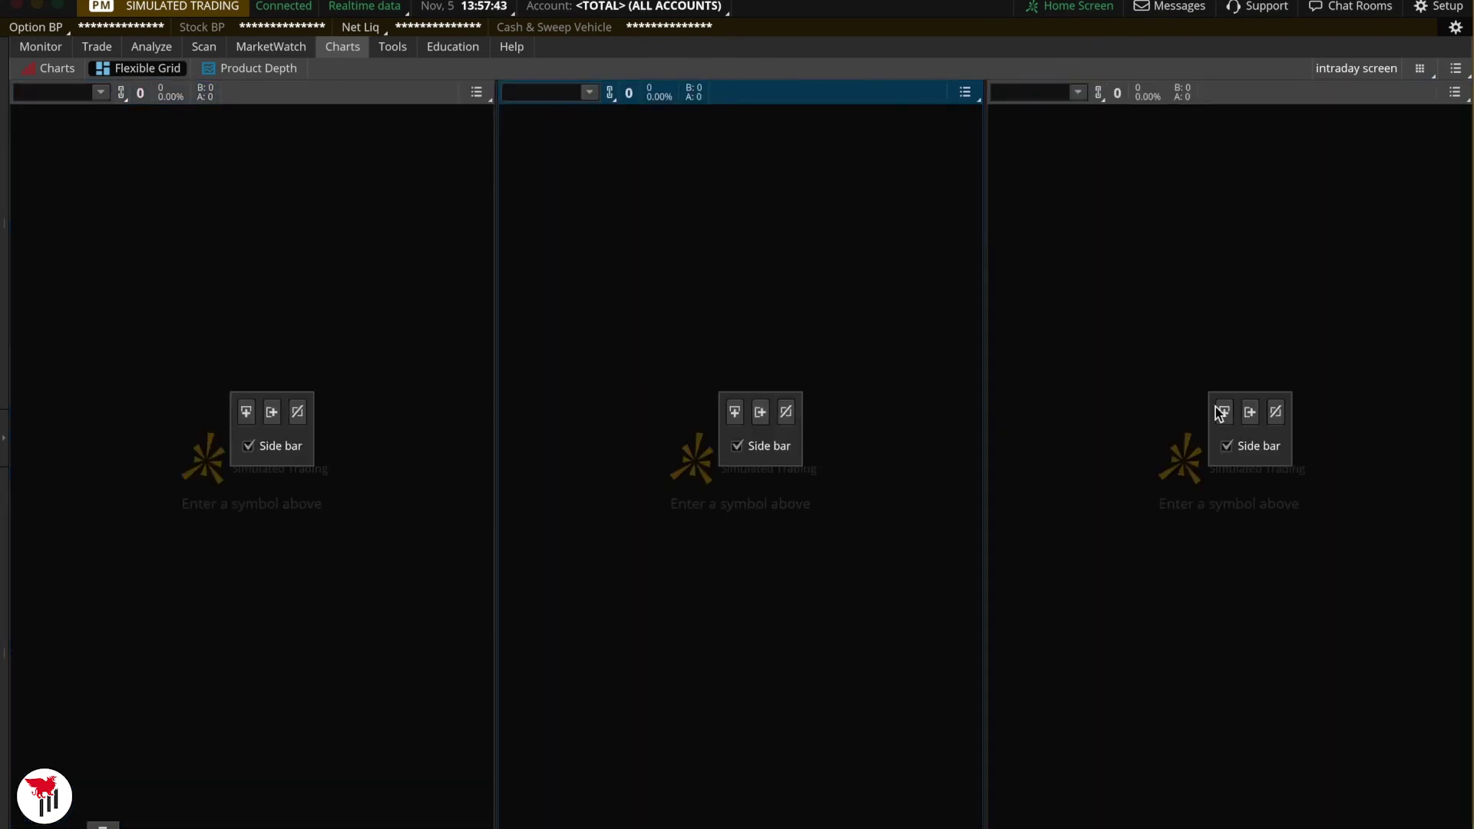
{"action": "left_click", "coordinate": [1248, 412]}
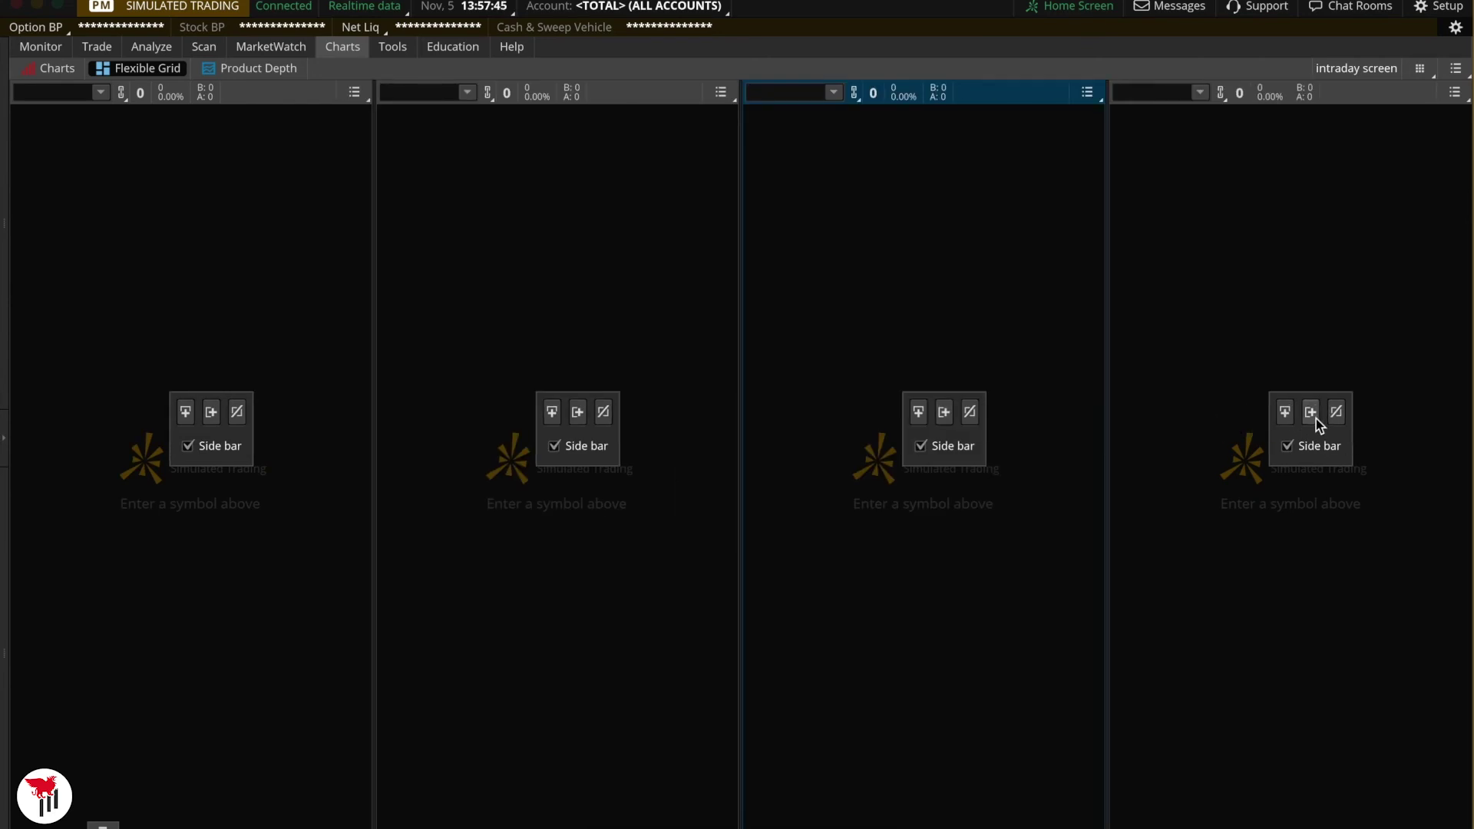
{"action": "left_click", "coordinate": [1284, 412]}
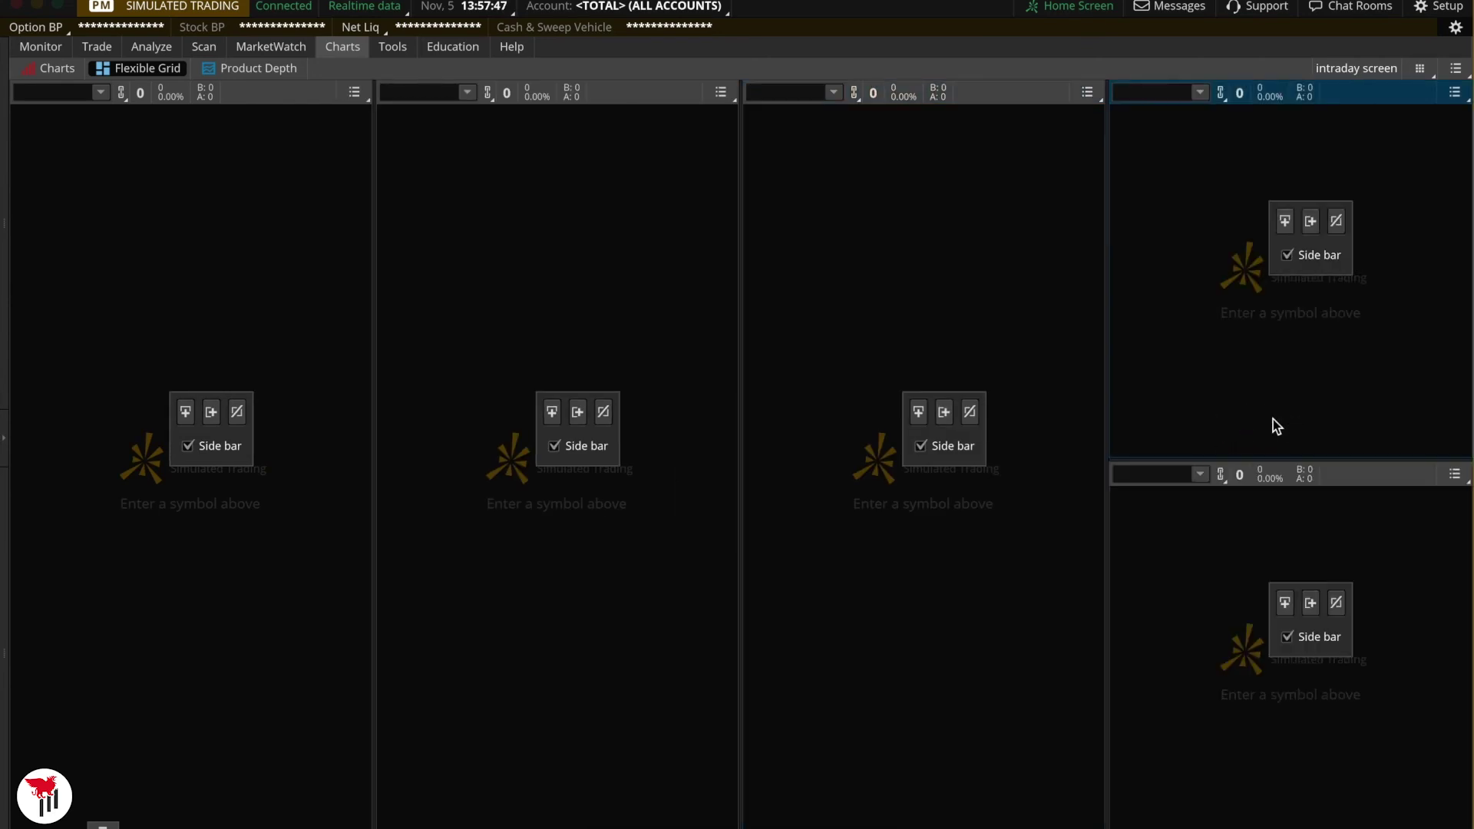
{"action": "left_click", "coordinate": [920, 417]}
{"action": "left_click", "coordinate": [551, 417]}
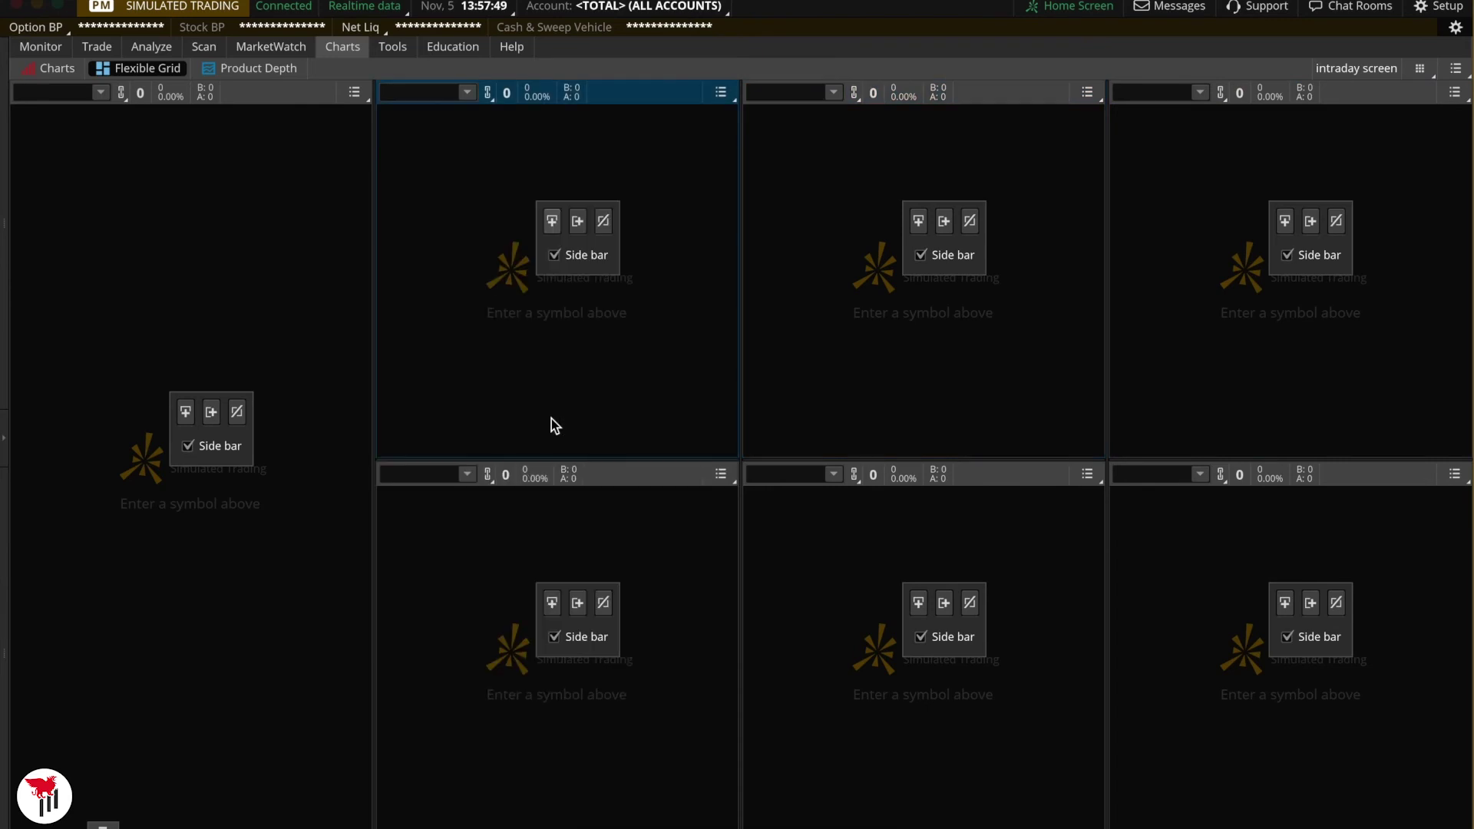
{"action": "left_click", "coordinate": [186, 415]}
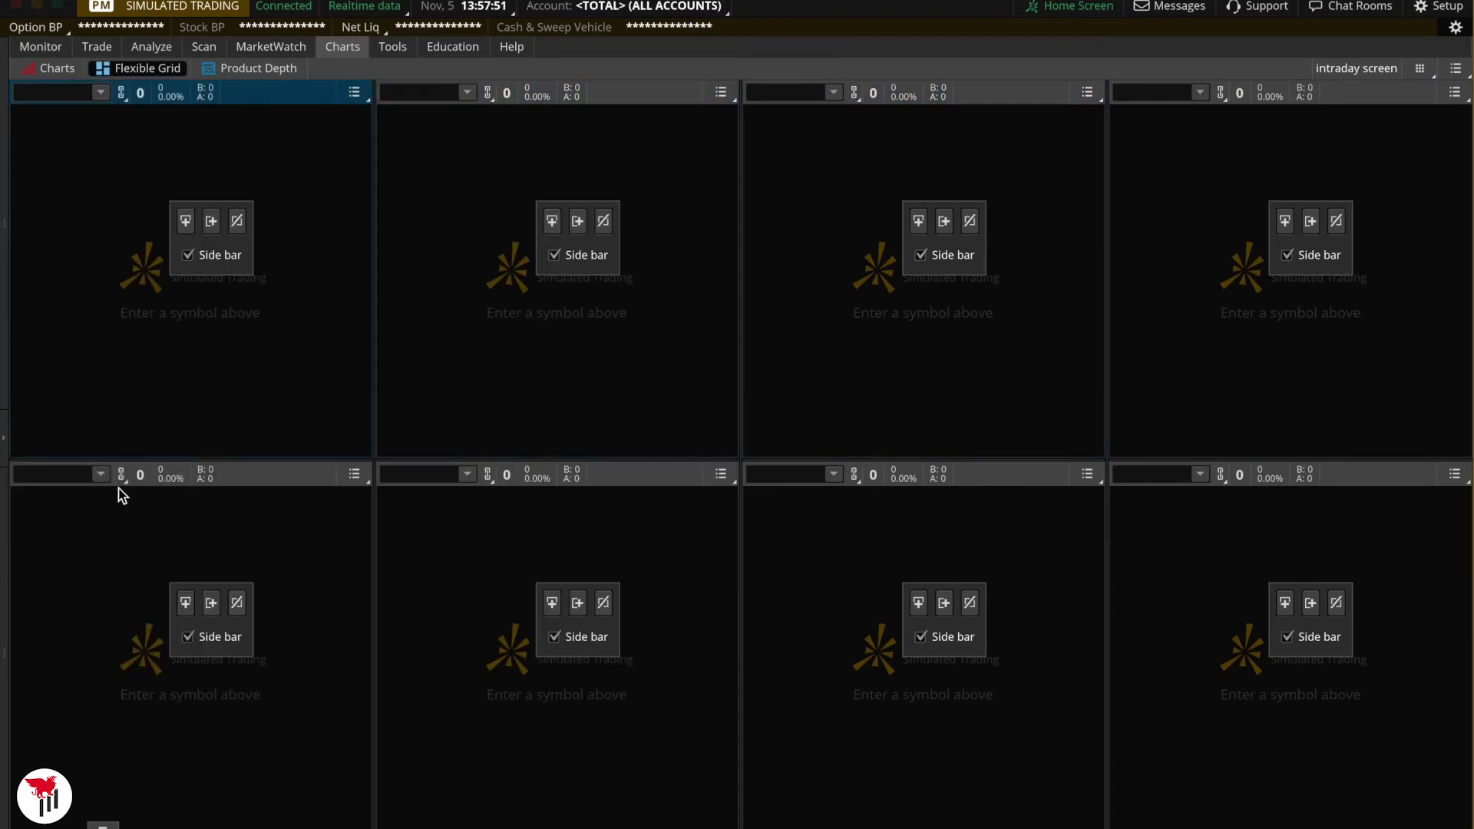
Load AAPL and FB charts into the first two bottom-row cells.
{"action": "left_click", "coordinate": [83, 475]}
{"action": "type", "text": "AAPL"}
{"action": "key", "text": "Return"}
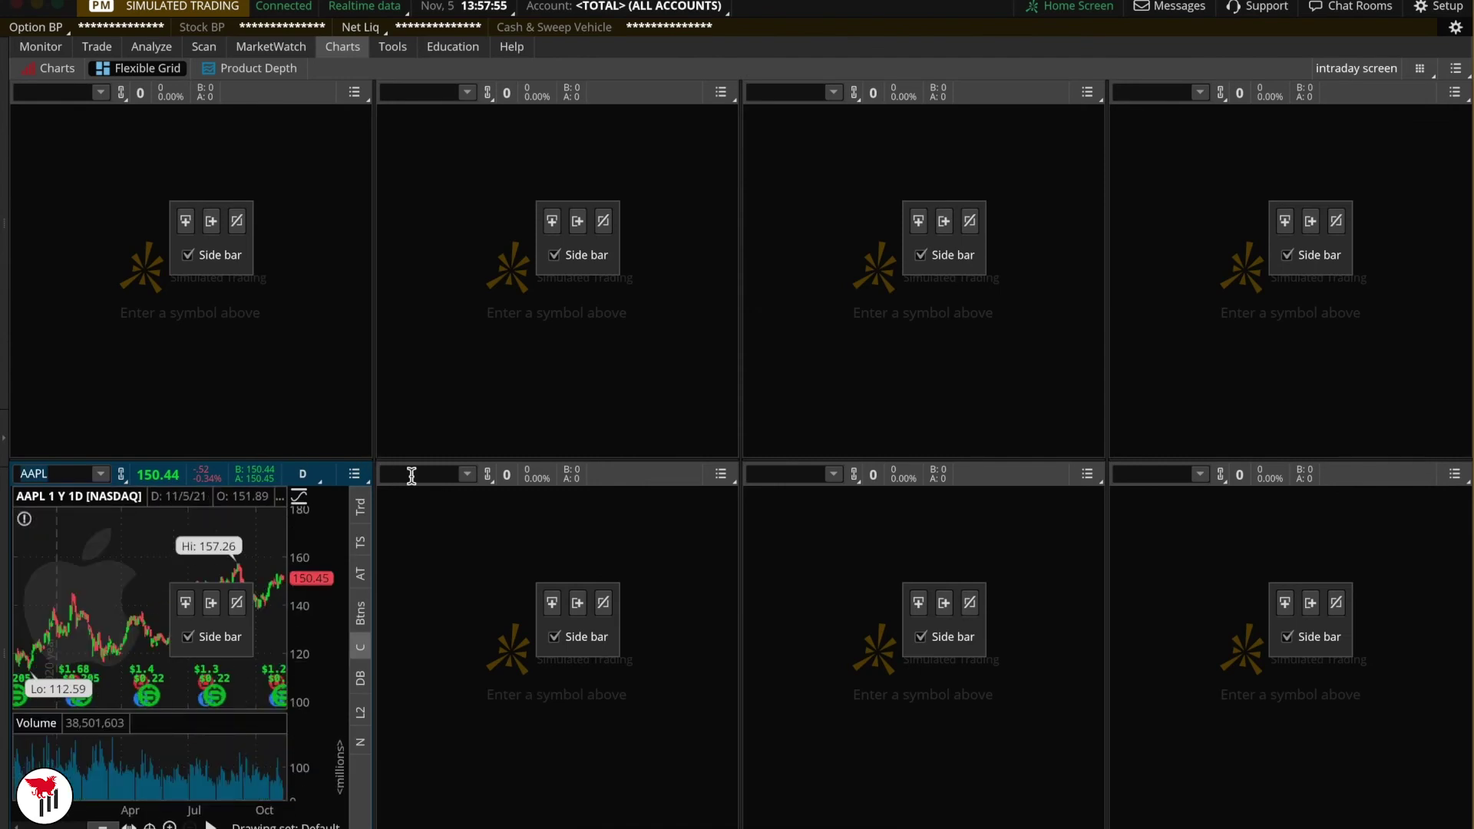
{"action": "left_click", "coordinate": [411, 476]}
{"action": "type", "text": "FB"}
{"action": "key", "text": "Return"}
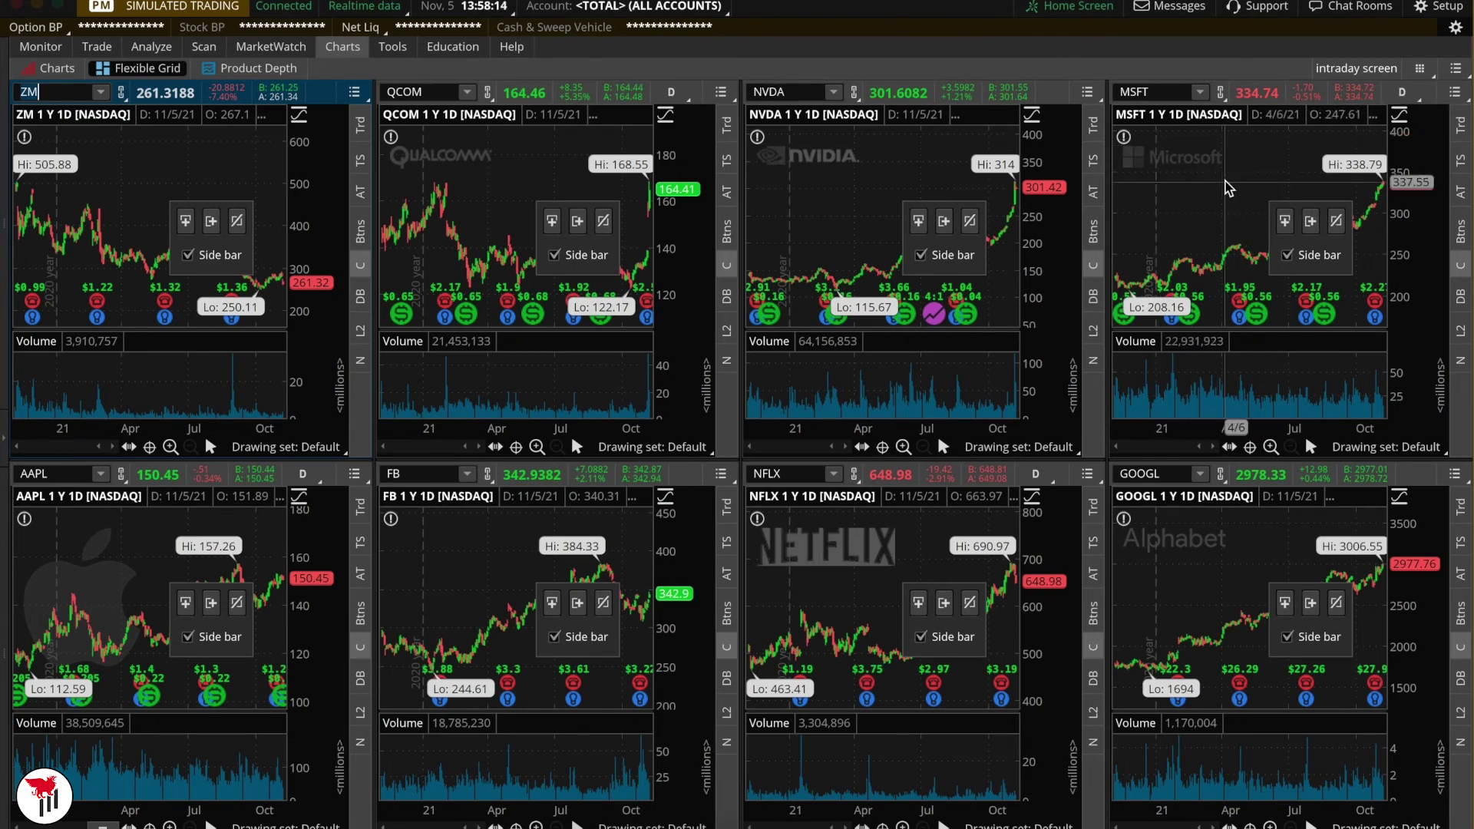
Load the saved 'active day trading' style onto the charts from the MSFT chart's menu.
{"action": "left_click", "coordinate": [1402, 93]}
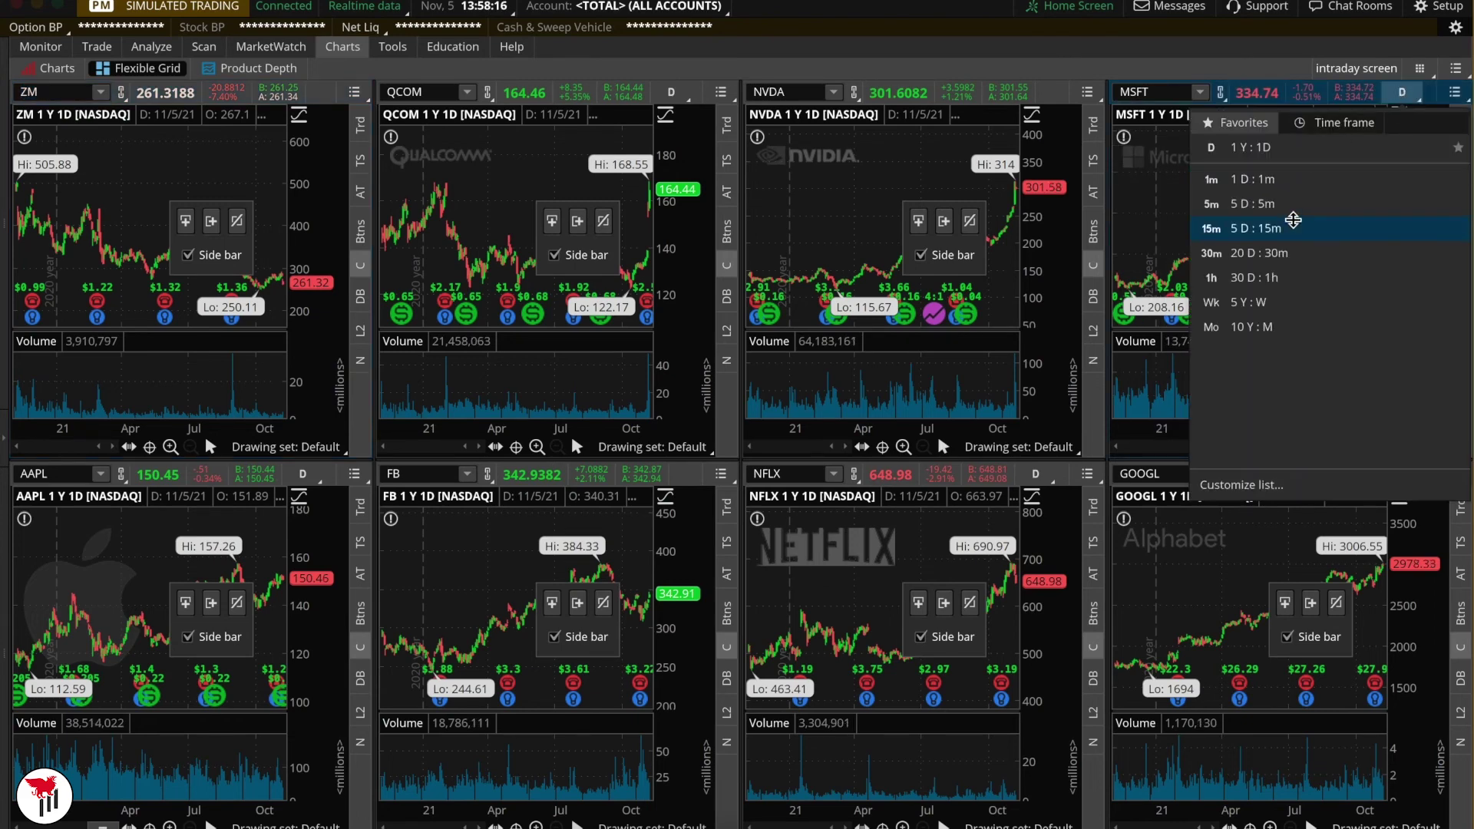
{"action": "right_click", "coordinate": [1151, 241]}
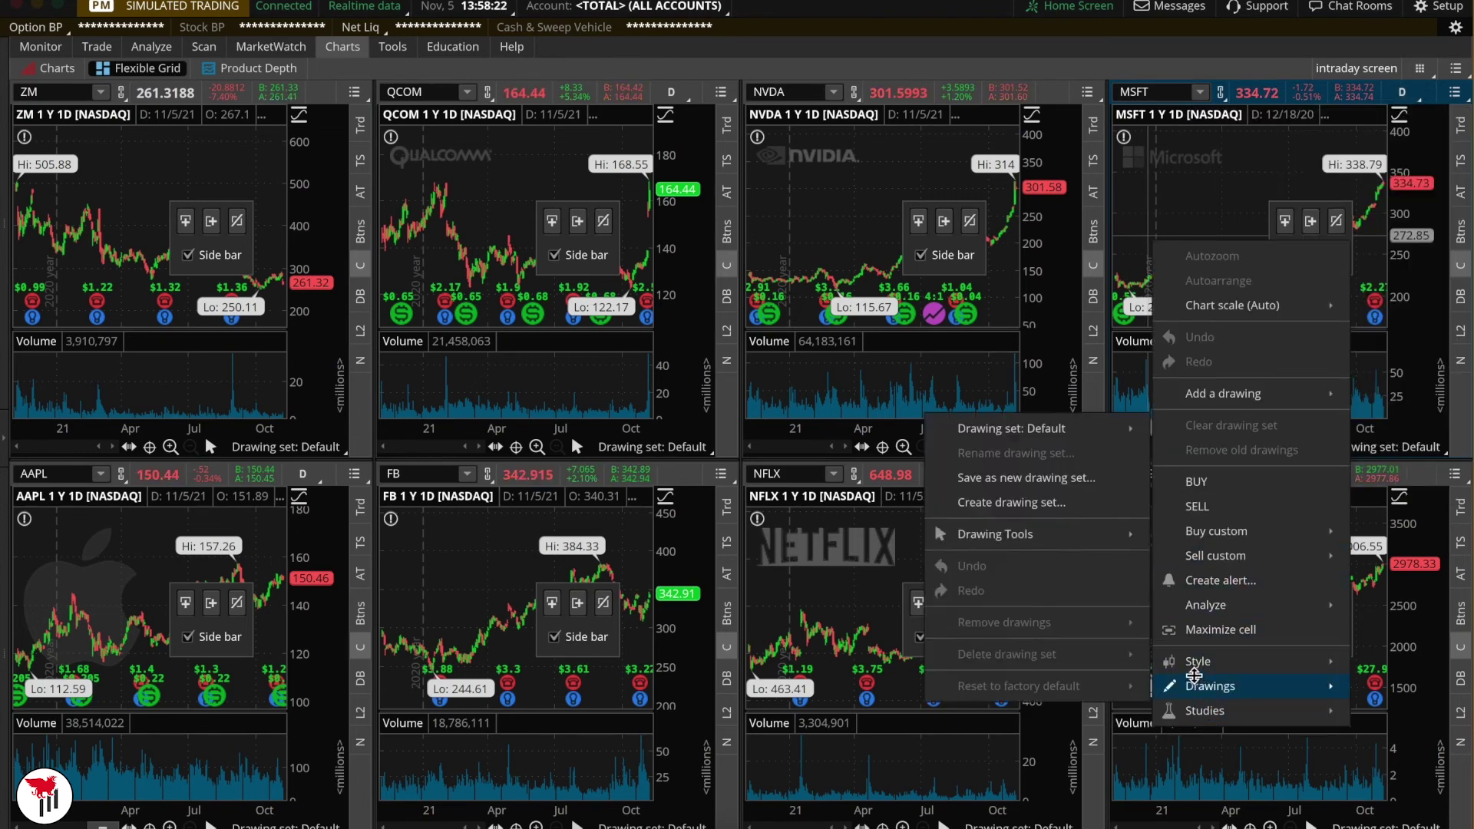
{"action": "mouse_move", "coordinate": [1197, 661]}
{"action": "mouse_move", "coordinate": [1148, 662]}
{"action": "mouse_move", "coordinate": [1116, 636]}
{"action": "left_click", "coordinate": [1166, 635]}
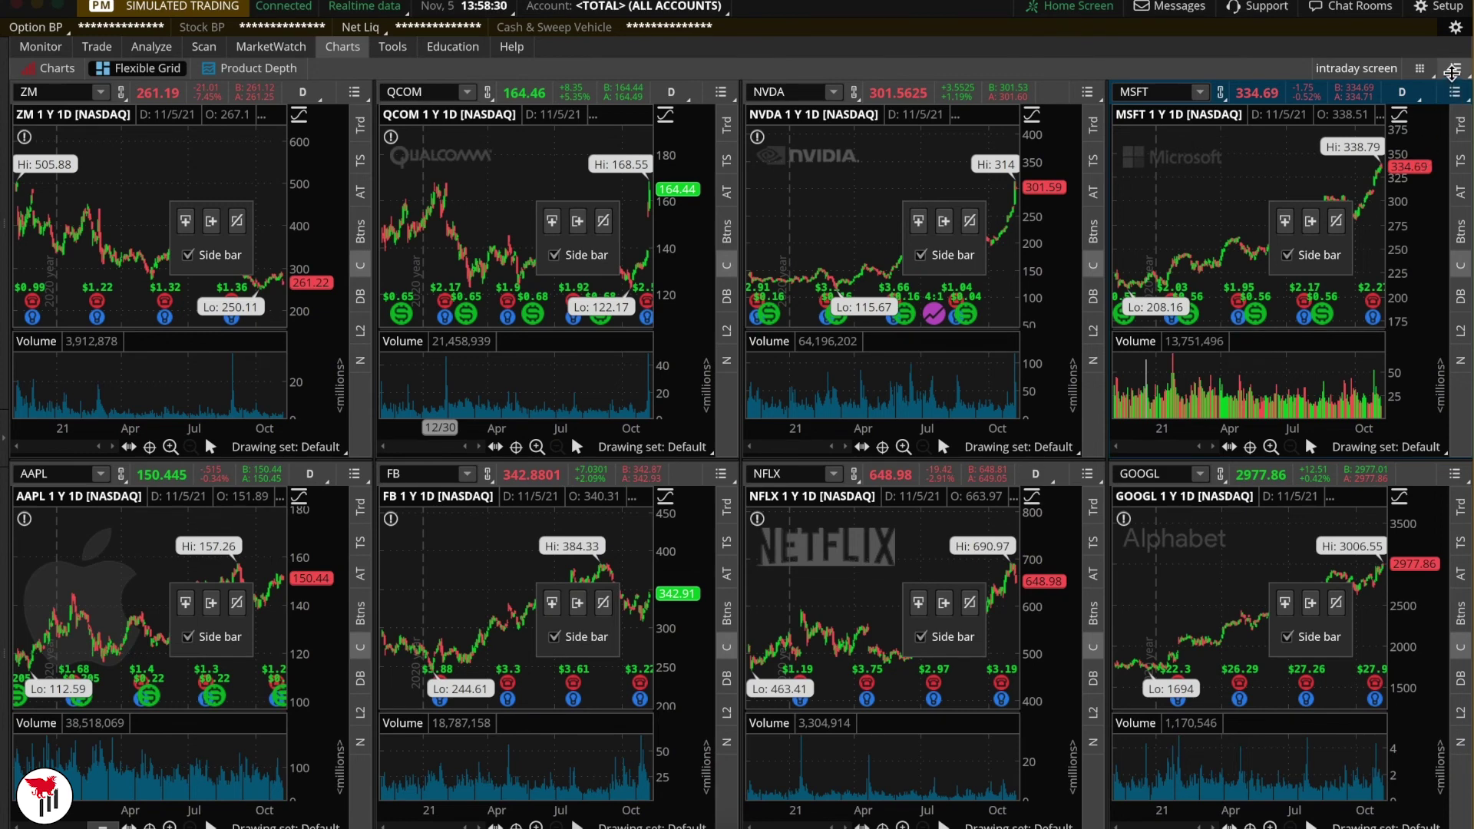
Detach the eight-chart grid into its own window and move it lower.
{"action": "left_click", "coordinate": [1451, 73]}
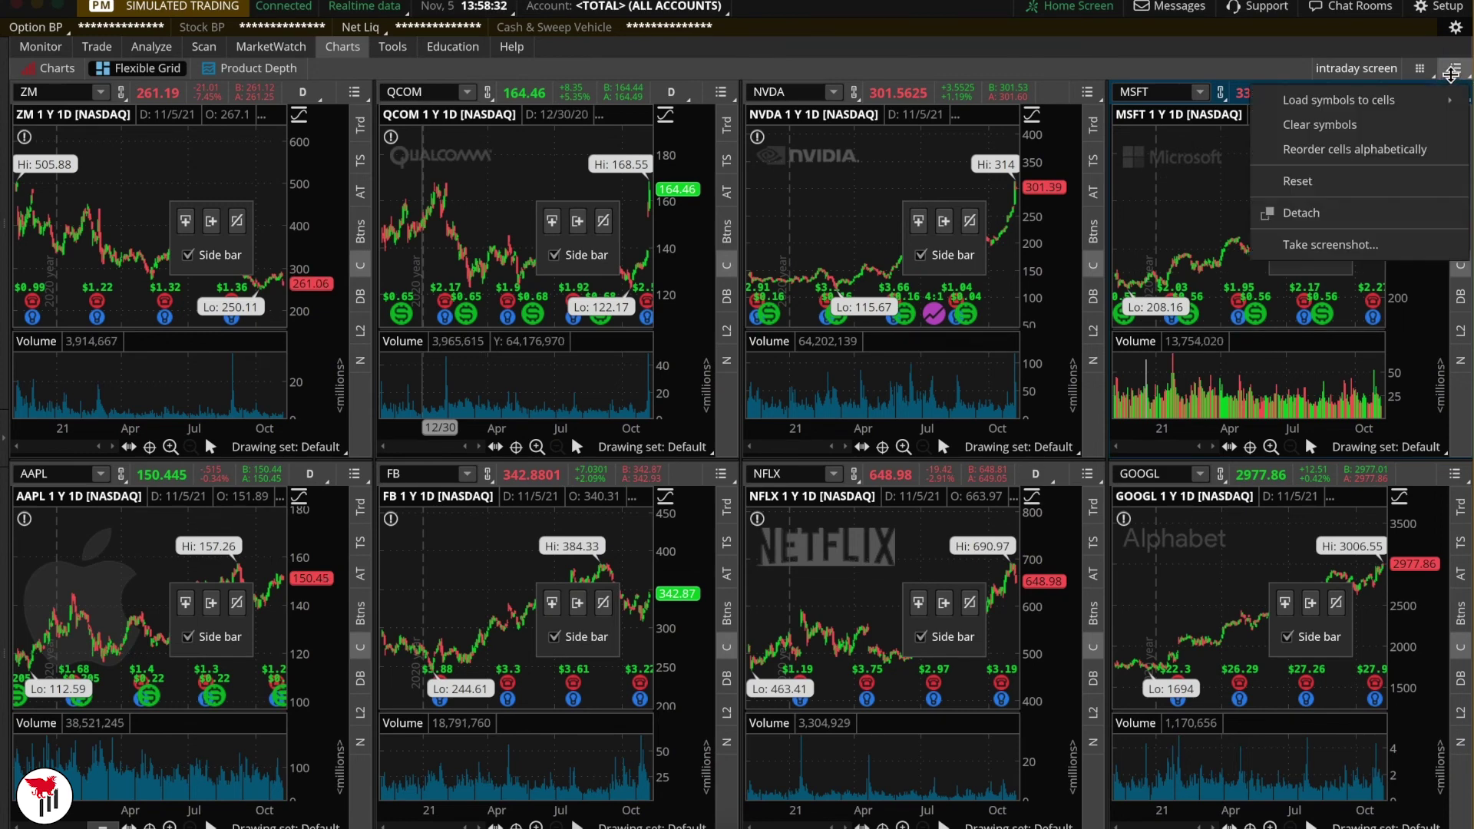
{"action": "left_click", "coordinate": [1330, 214]}
{"action": "left_click_drag", "start_coordinate": [838, 22], "coordinate": [818, 62]}
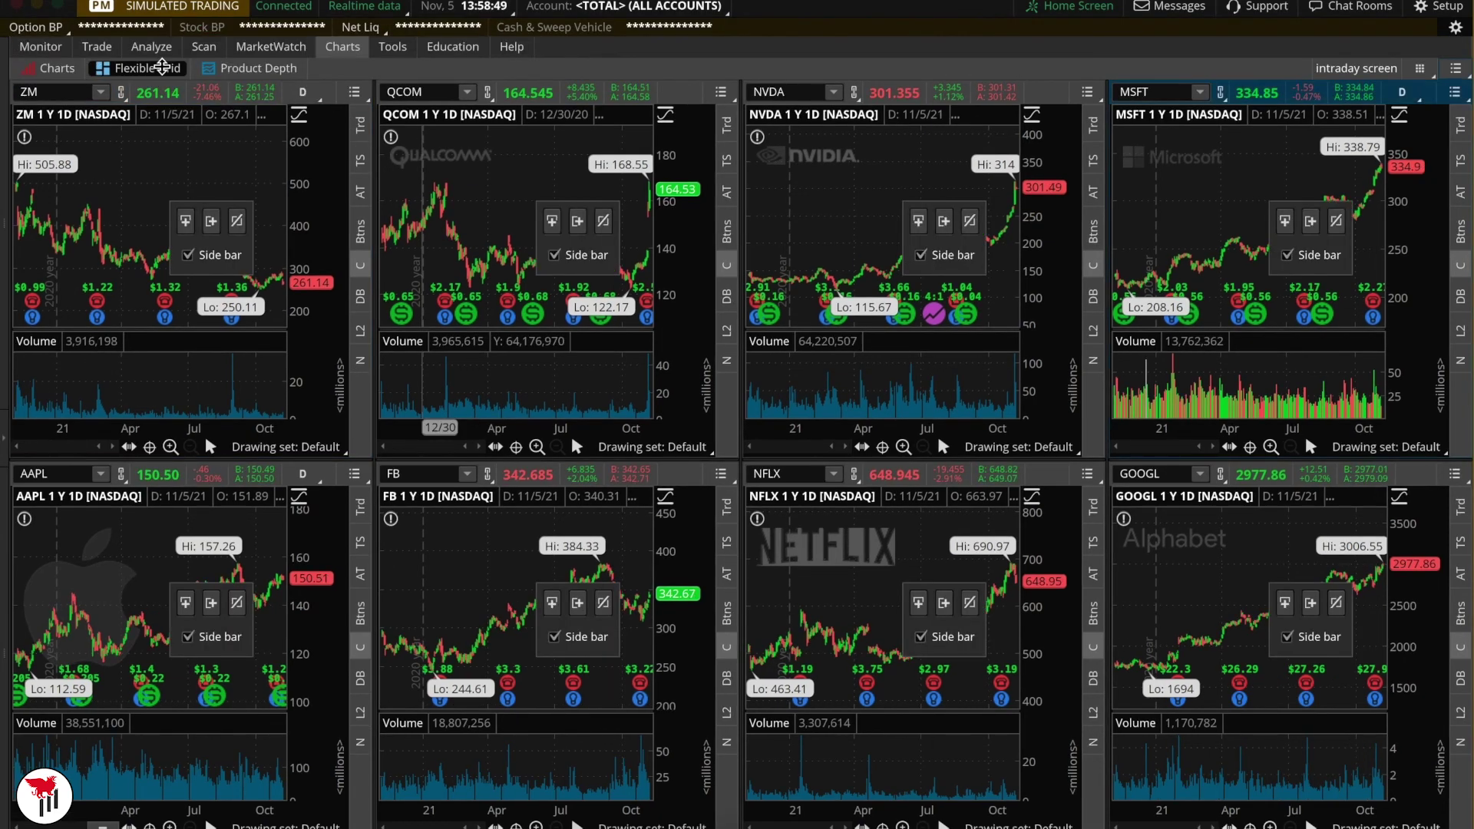
Load the saved 'intraday screen' grid layout from the grid list and confirm the reload.
{"action": "left_click", "coordinate": [1420, 71]}
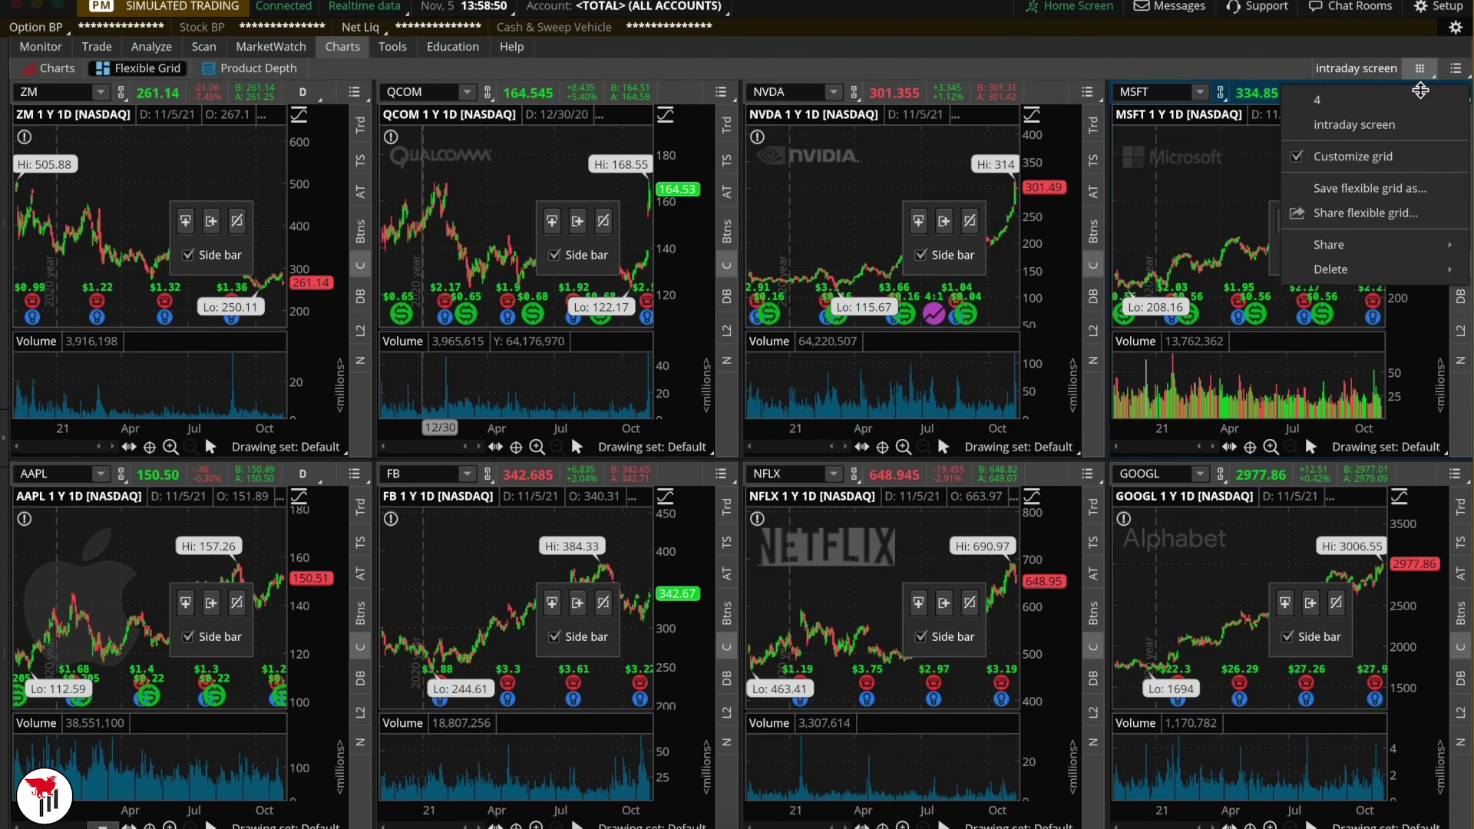
{"action": "left_click", "coordinate": [1397, 117]}
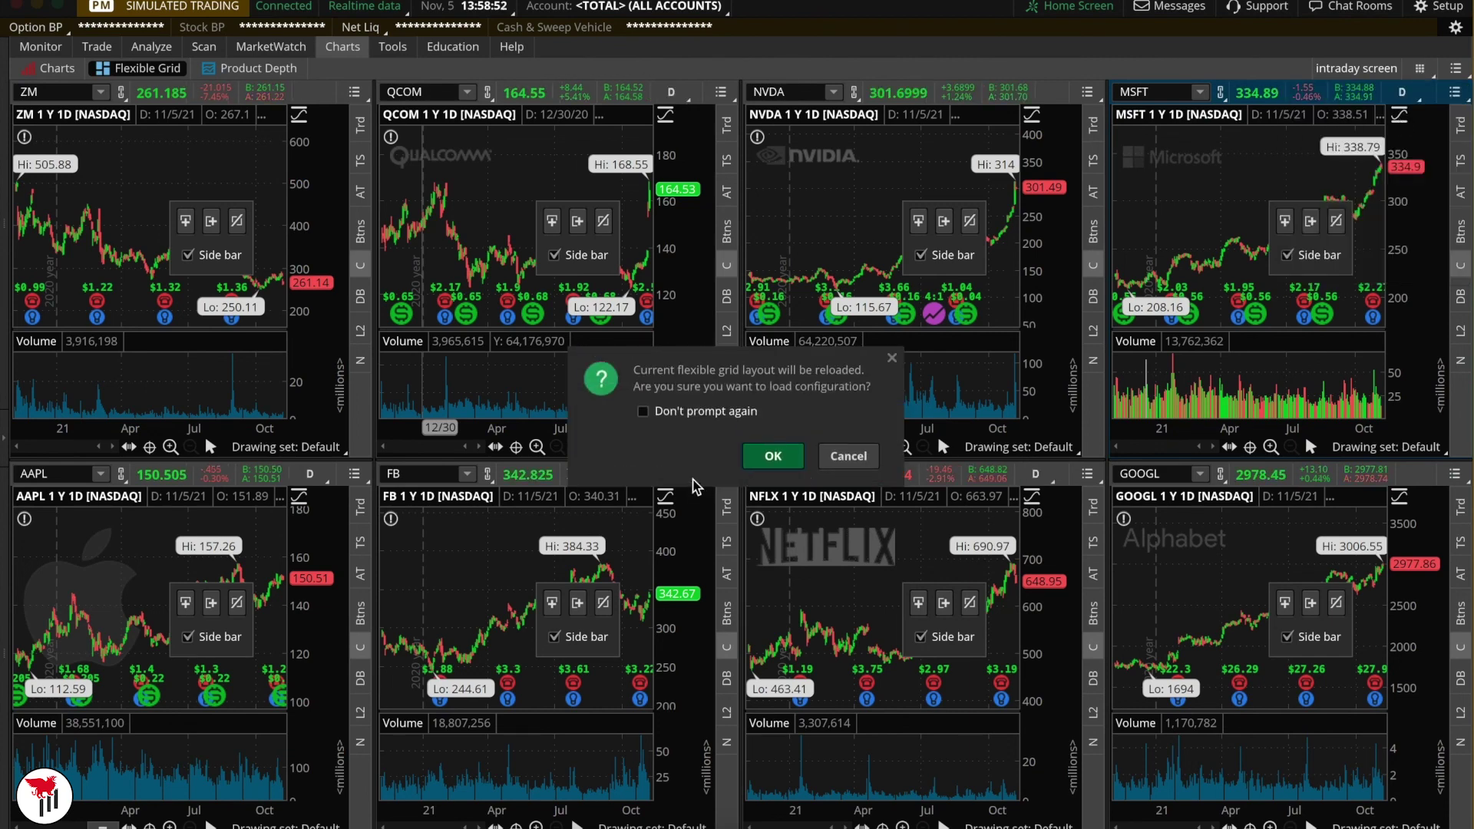
{"action": "left_click", "coordinate": [775, 456]}
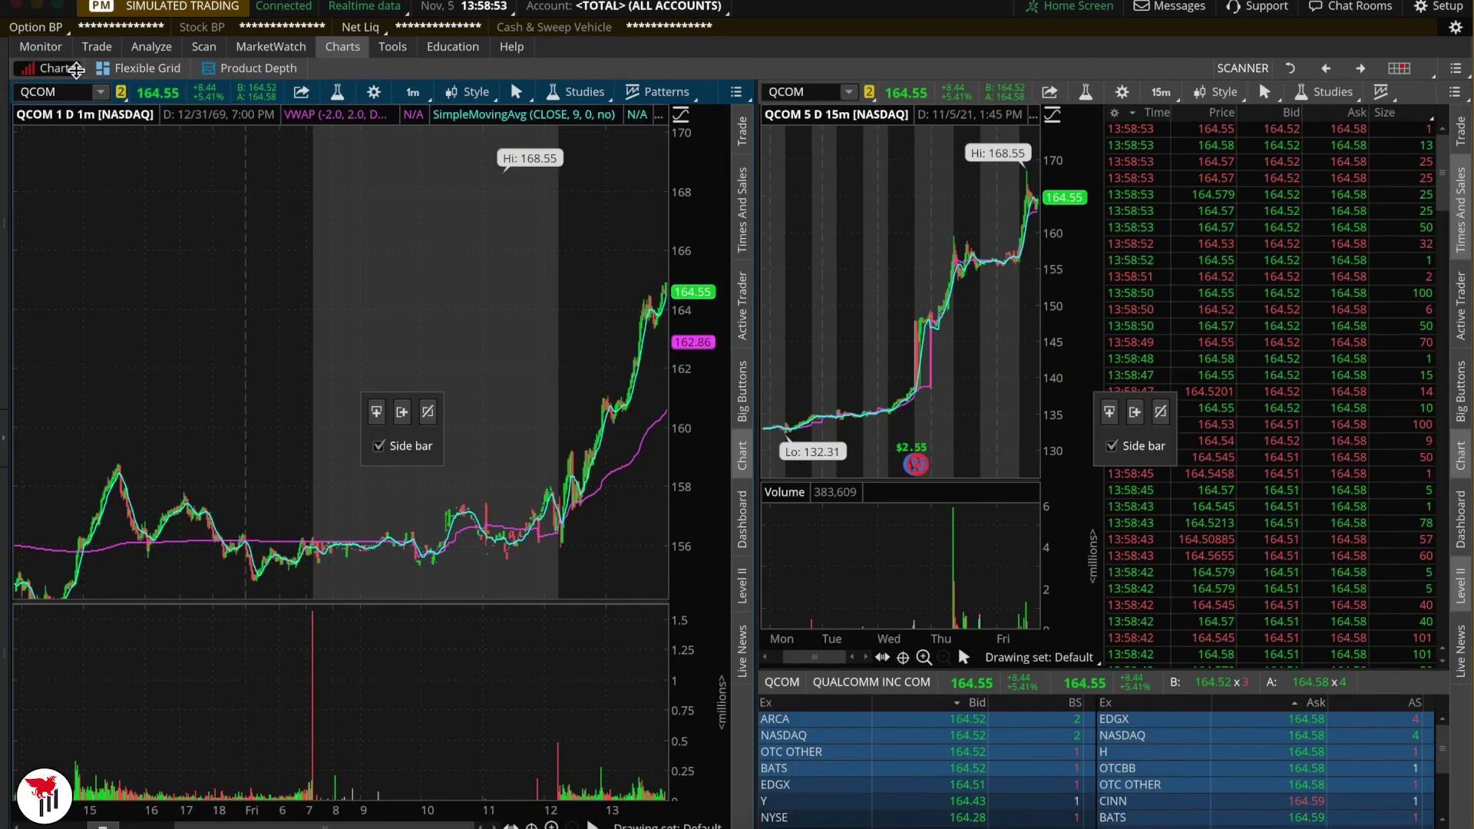
Go back to the single TDOC one-year daily chart after briefly visiting Active Trader.
{"action": "left_click", "coordinate": [77, 69]}
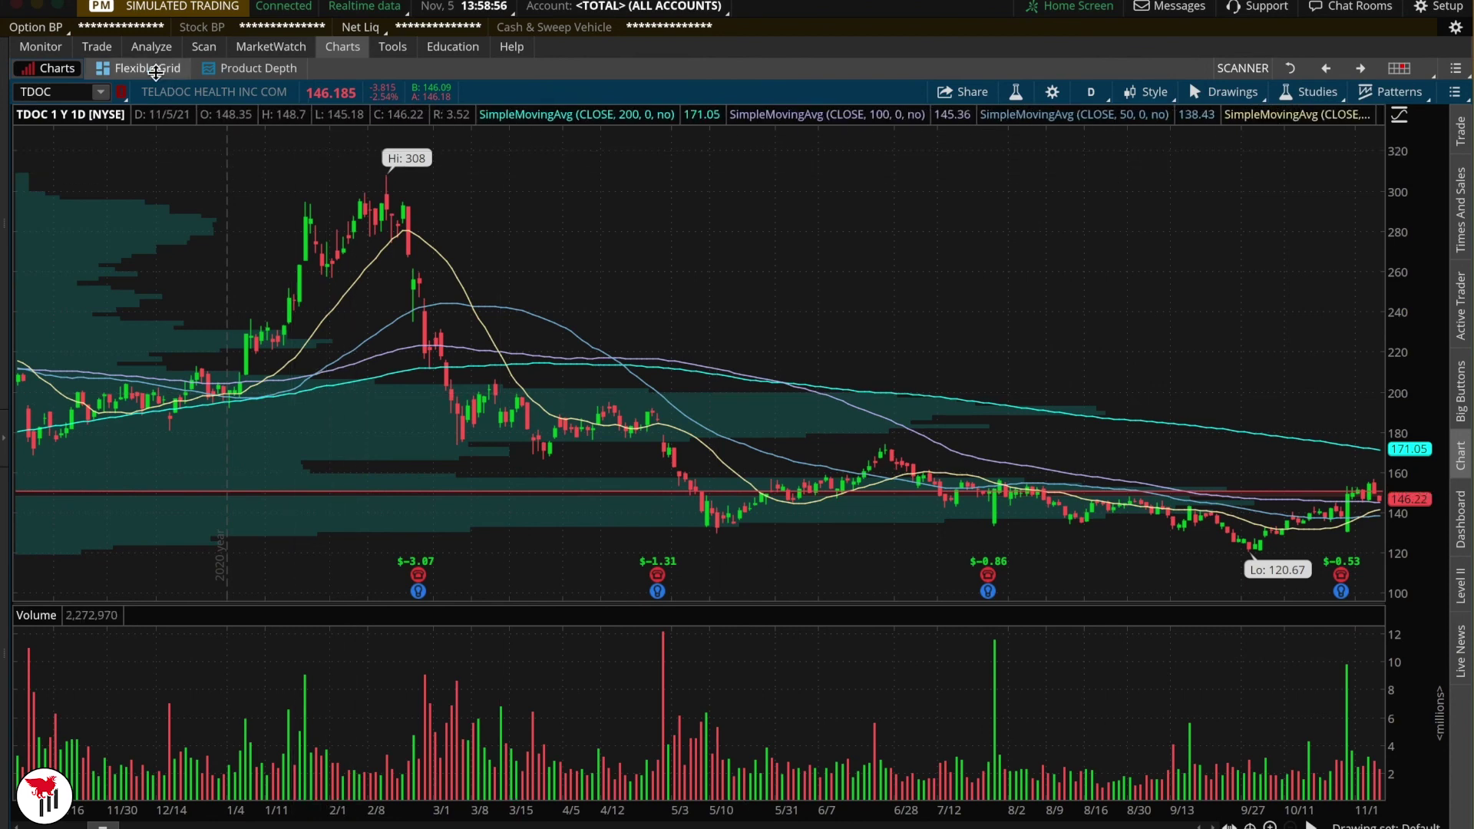
{"action": "left_click", "coordinate": [97, 47]}
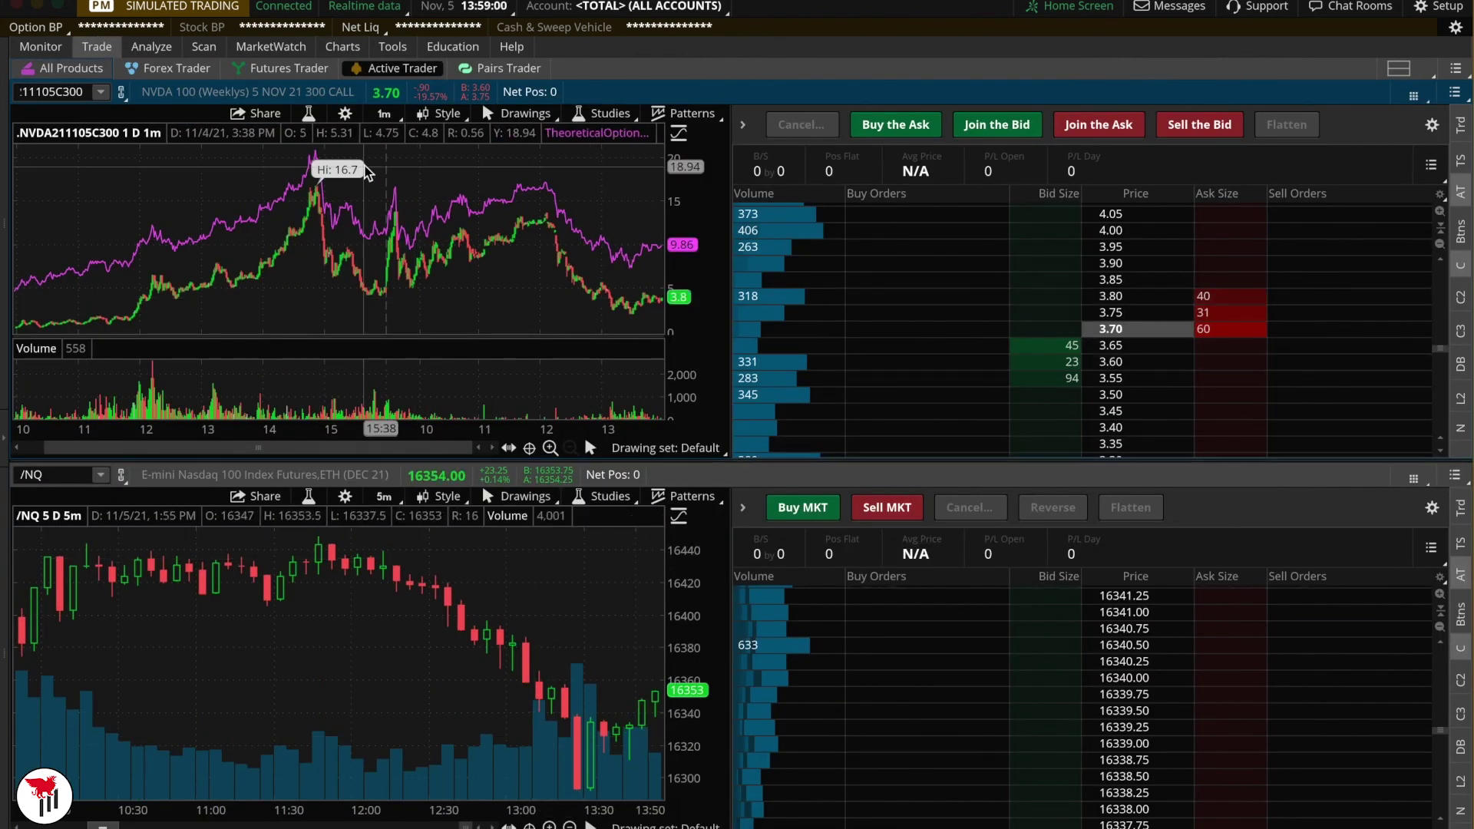
{"action": "left_click", "coordinate": [342, 47]}
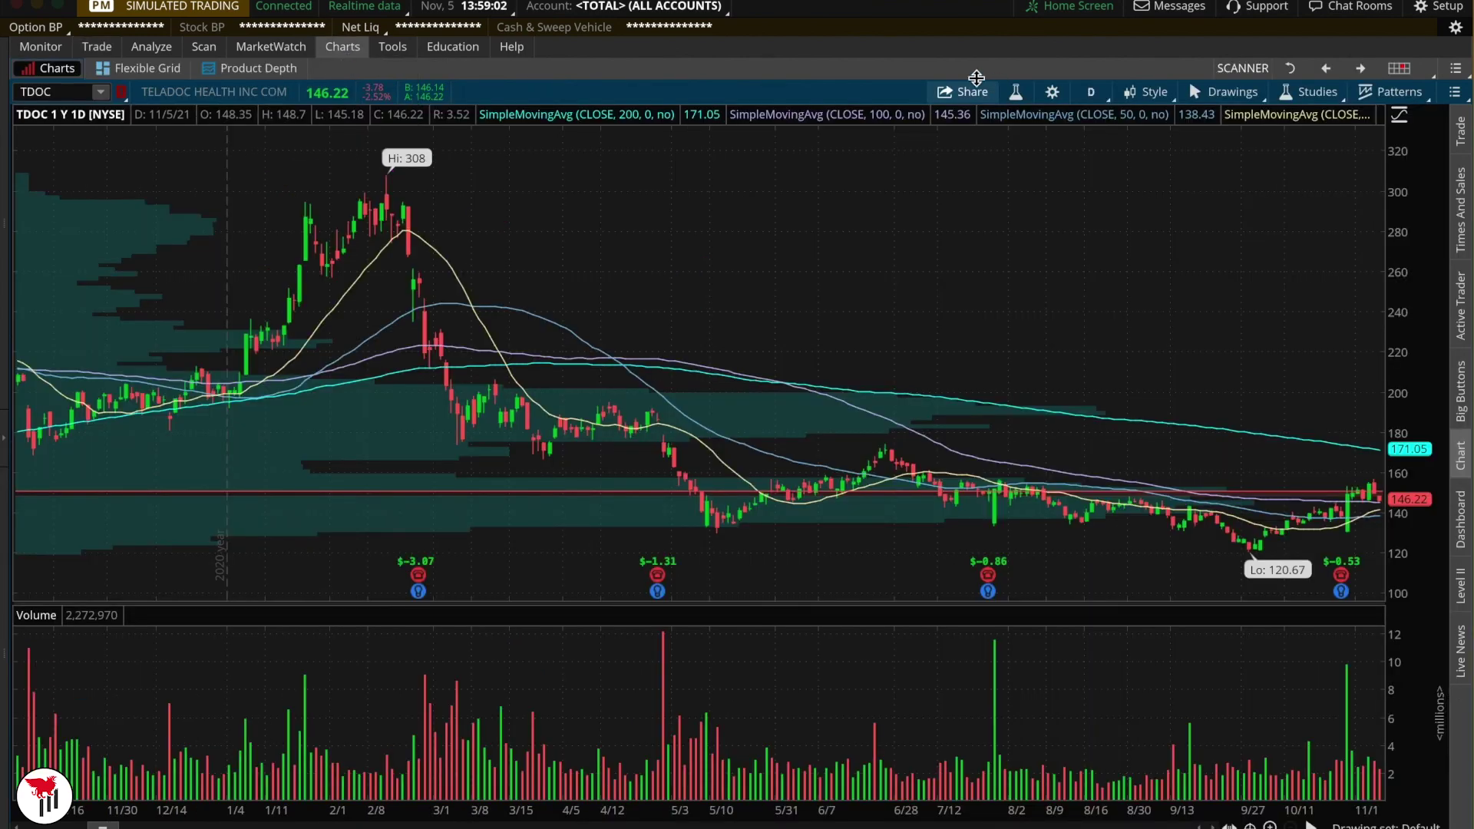